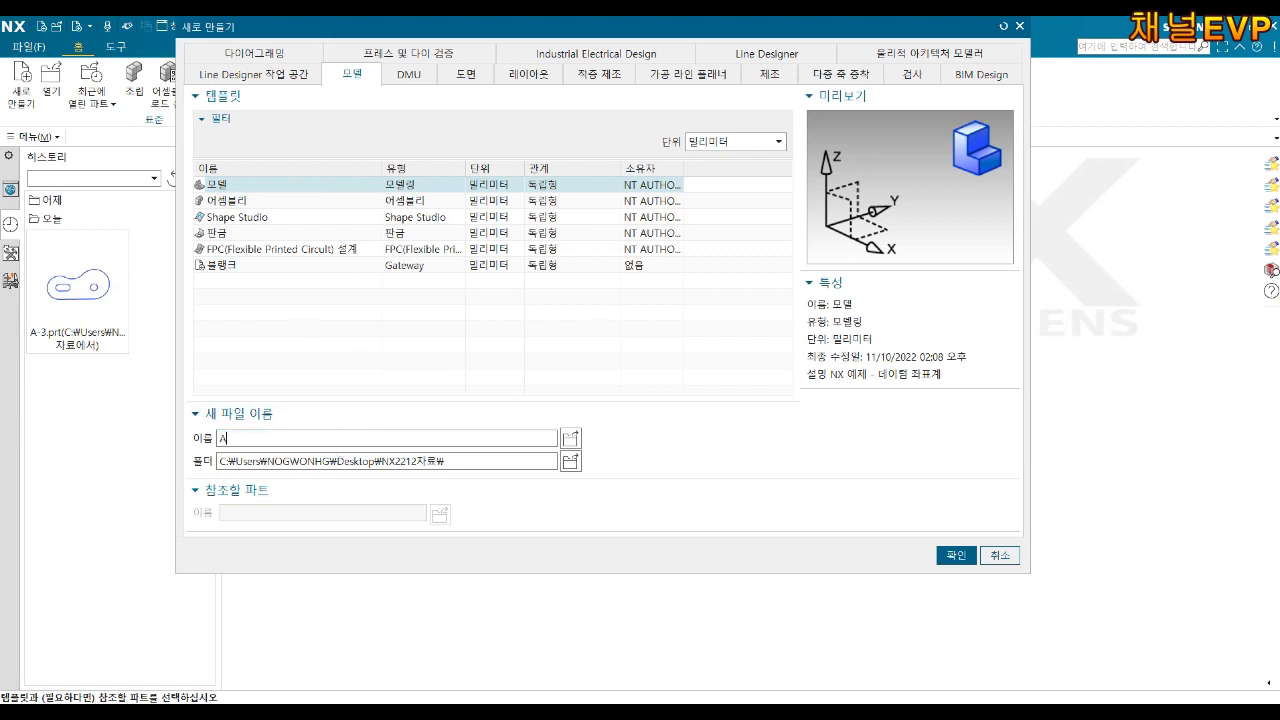
# Create a new Model part named A-5.
pyautogui.write('-5')
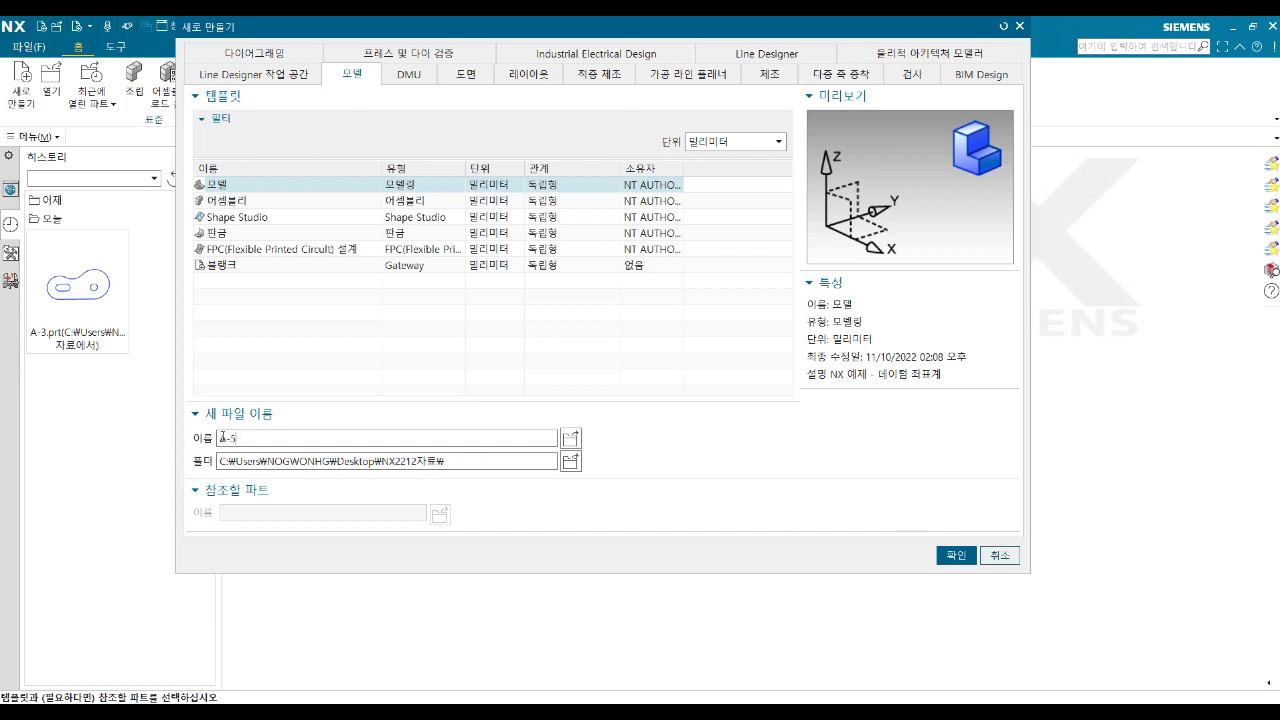
pyautogui.click(956, 555)
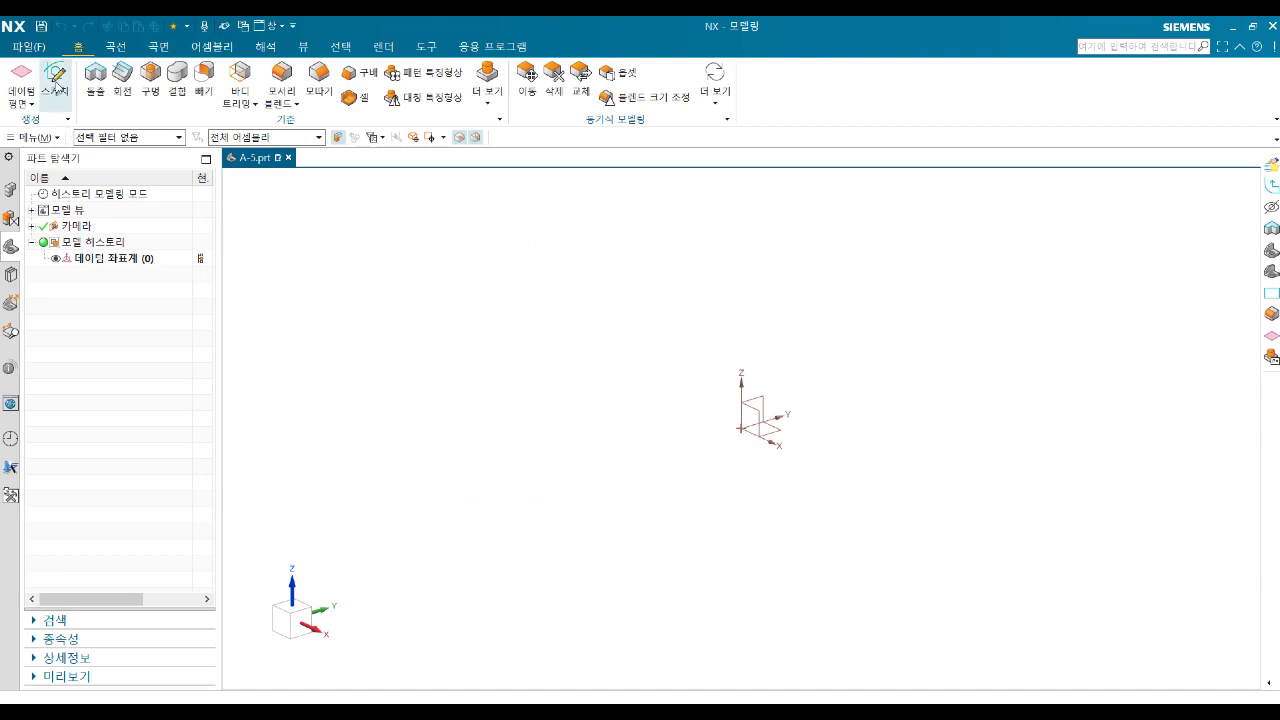
# Start a new sketch on the default XY plane.
pyautogui.click(55, 78)
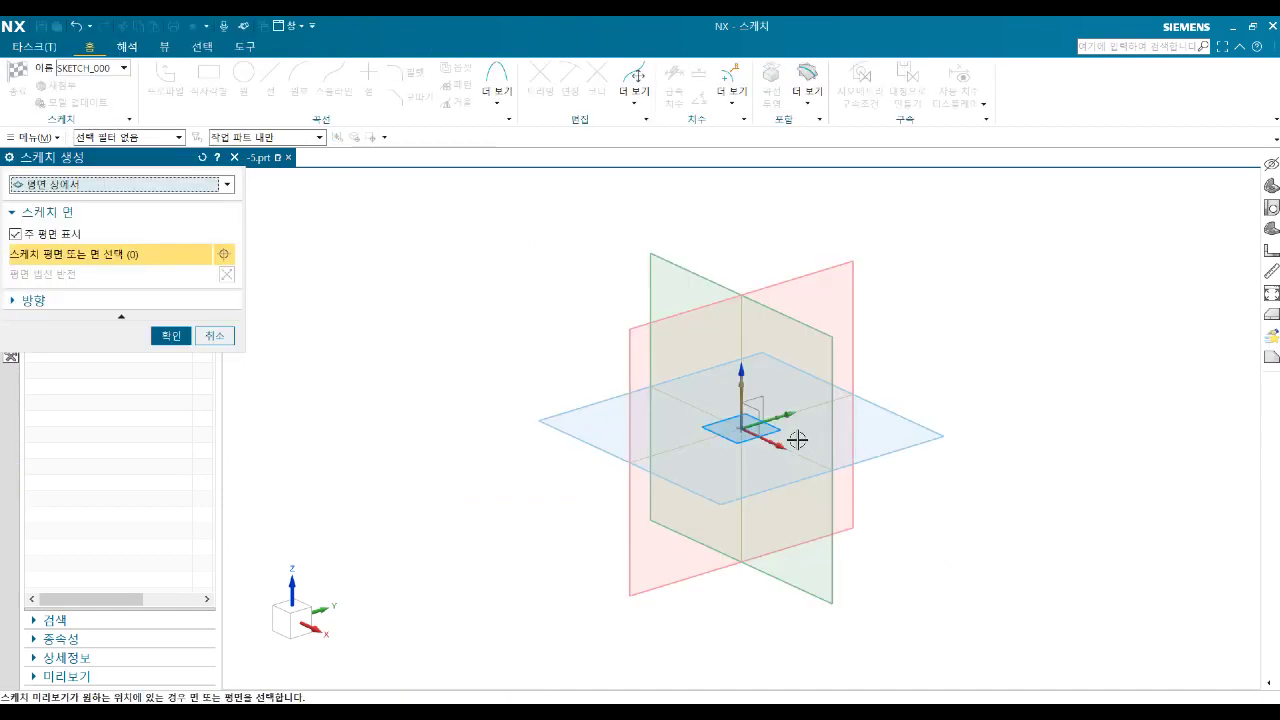
pyautogui.click(170, 336)
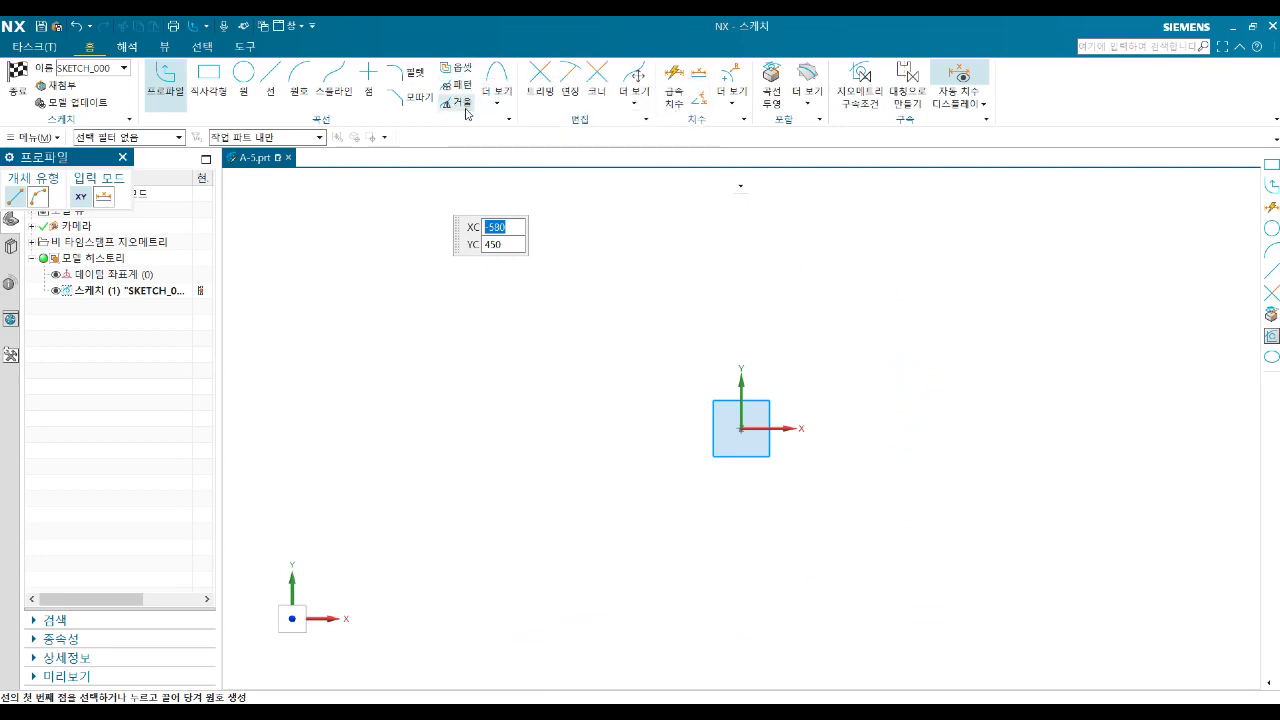
pyautogui.click(368, 74)
pyautogui.click(517, 373)
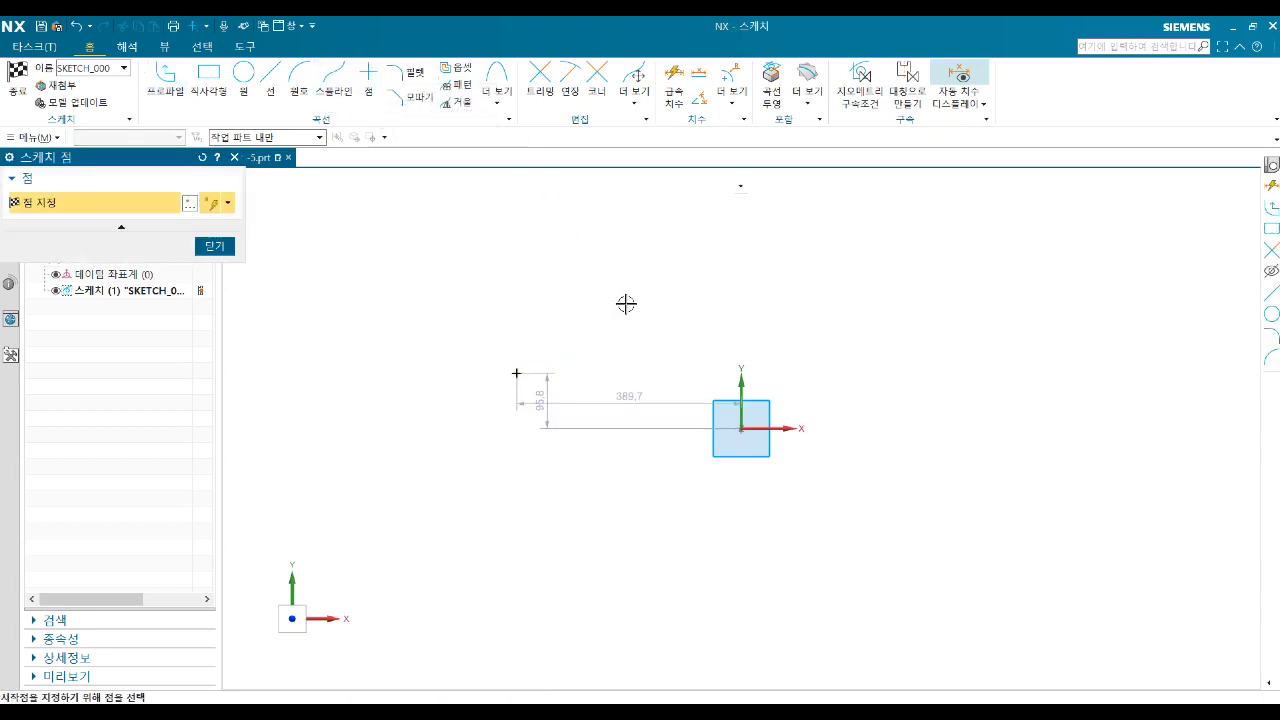
pyautogui.click(626, 301)
pyautogui.click(603, 509)
pyautogui.click(898, 343)
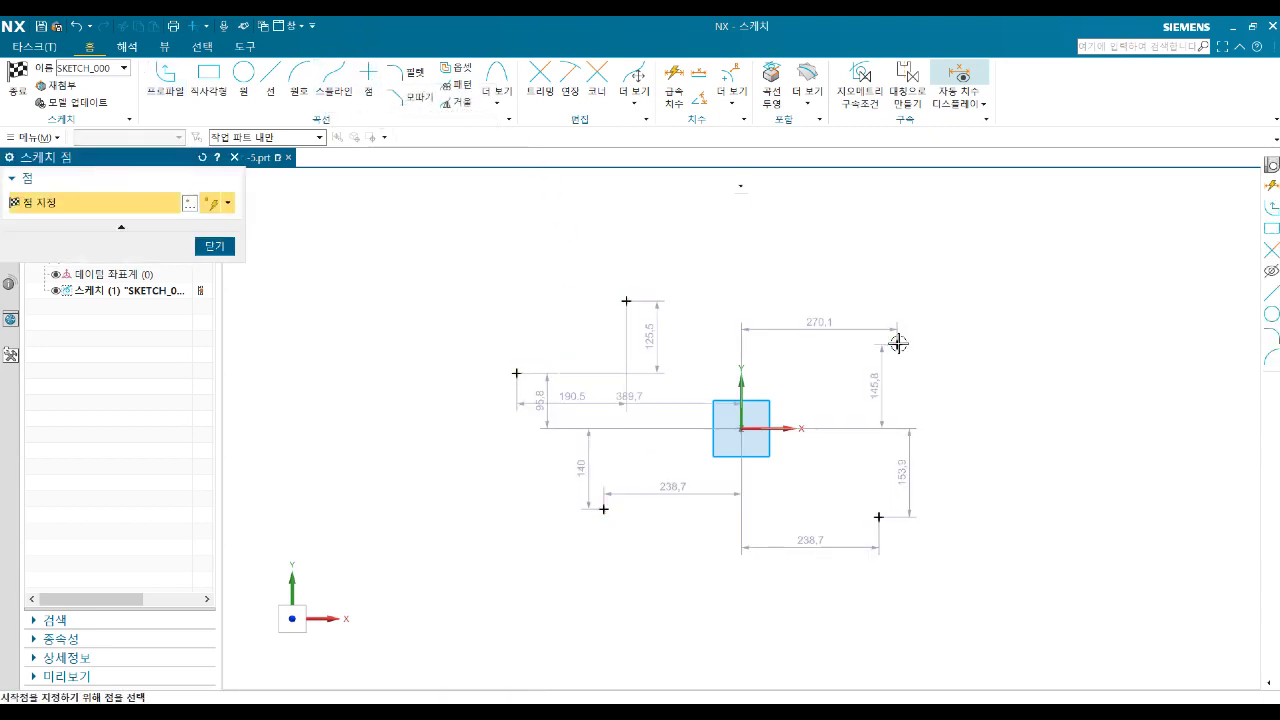
pyautogui.middleClick(845, 301)
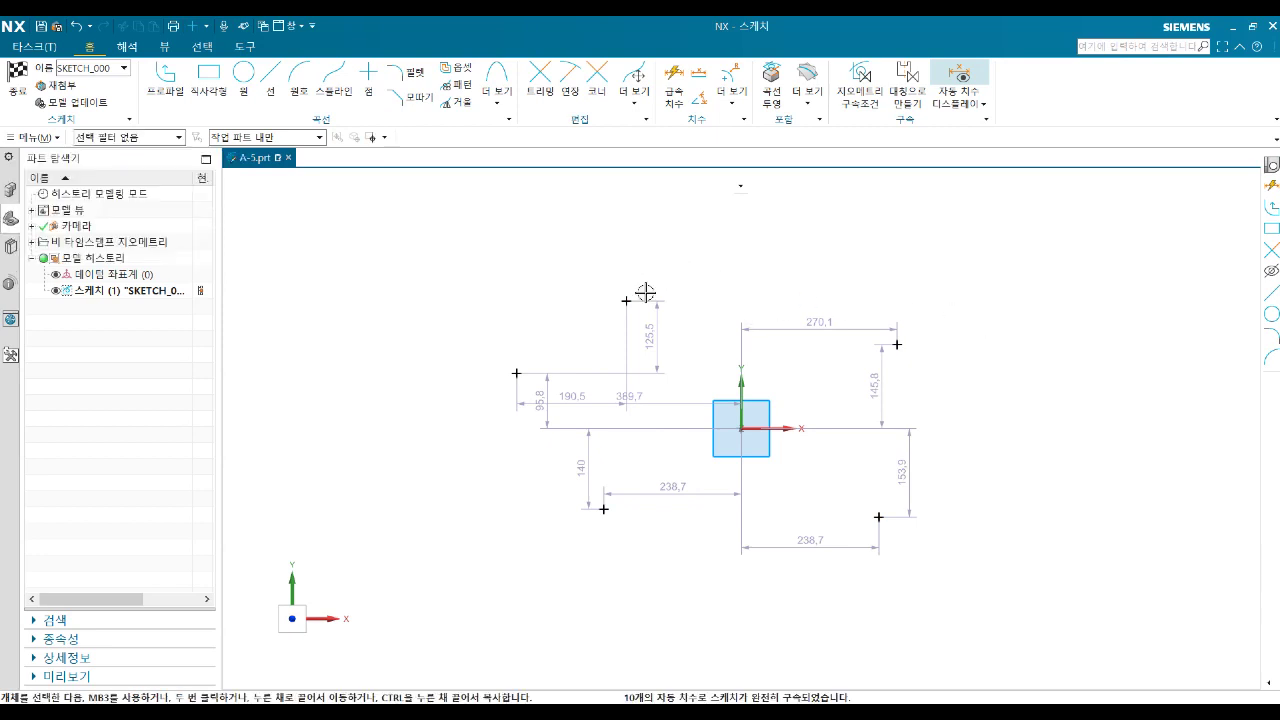
pyautogui.moveTo(680, 257); pyautogui.dragTo(491, 569)
pyautogui.press('Delete')
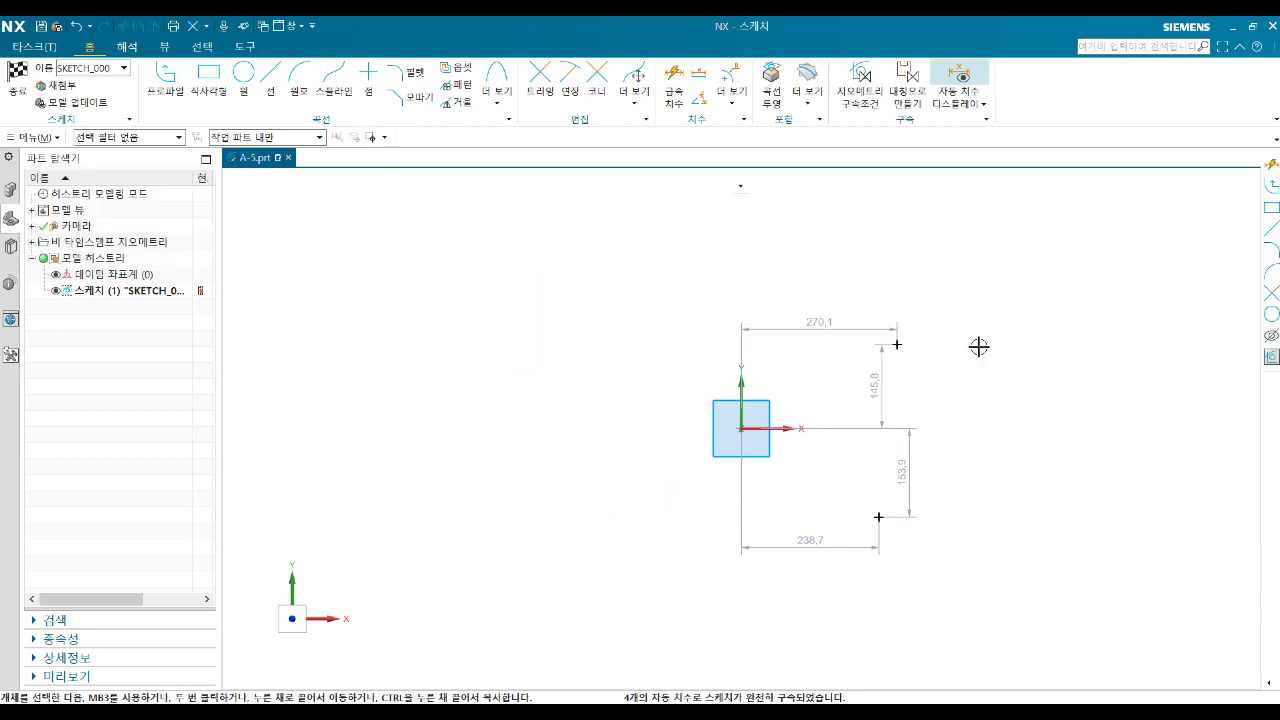
pyautogui.moveTo(979, 346); pyautogui.dragTo(855, 570)
pyautogui.press('Delete')
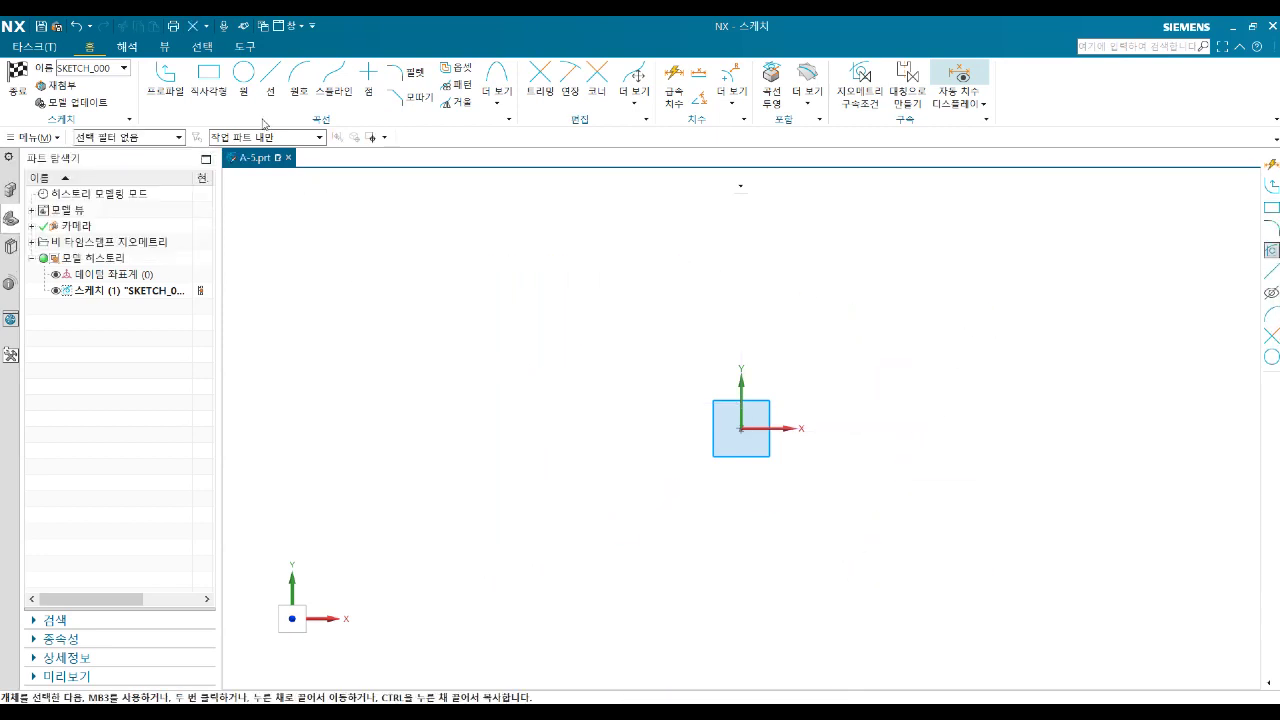
# Draw a 740-long line at 15° in the sketch.
pyautogui.click(266, 80)
pyautogui.click(349, 376)
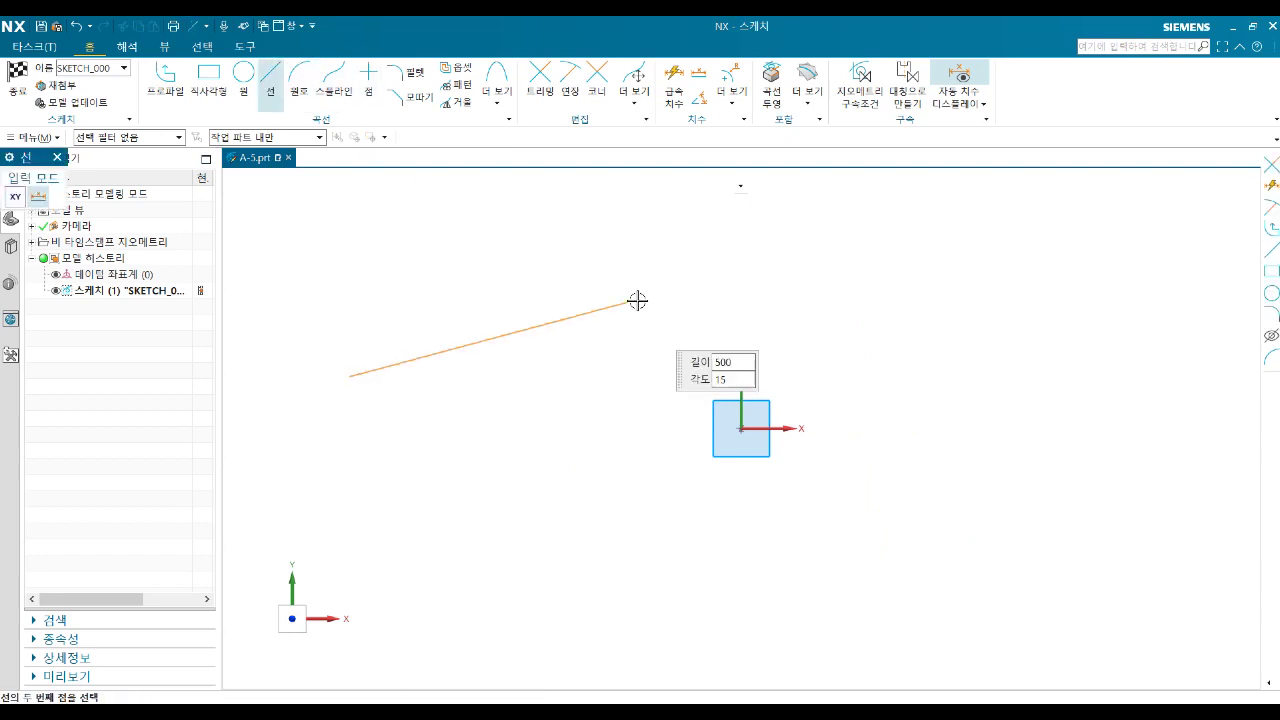
pyautogui.click(762, 265)
pyautogui.click(197, 100)
# Add a circle of about Ø1000.7 crossing the line.
pyautogui.click(243, 78)
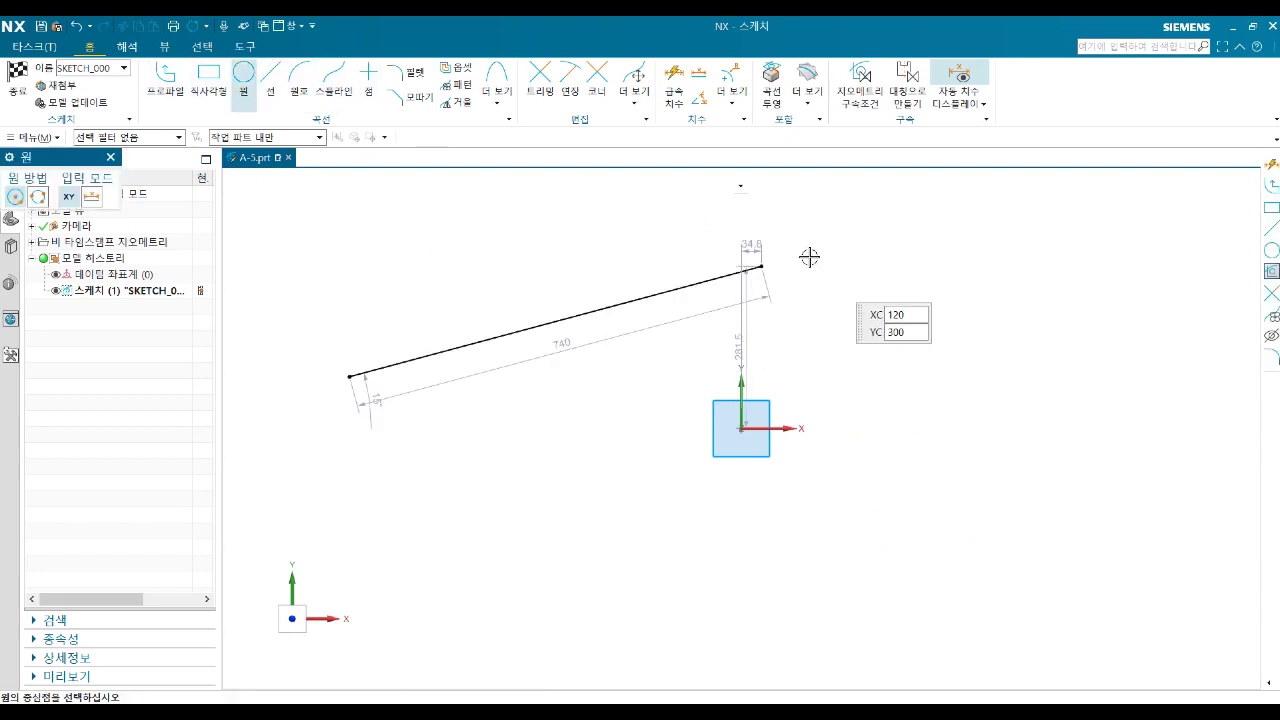
pyautogui.click(860, 214)
pyautogui.click(617, 367)
pyautogui.press('Escape')
# Select the long line, clearing and reselecting it several times.
pyautogui.scroll(3, 600, 300)
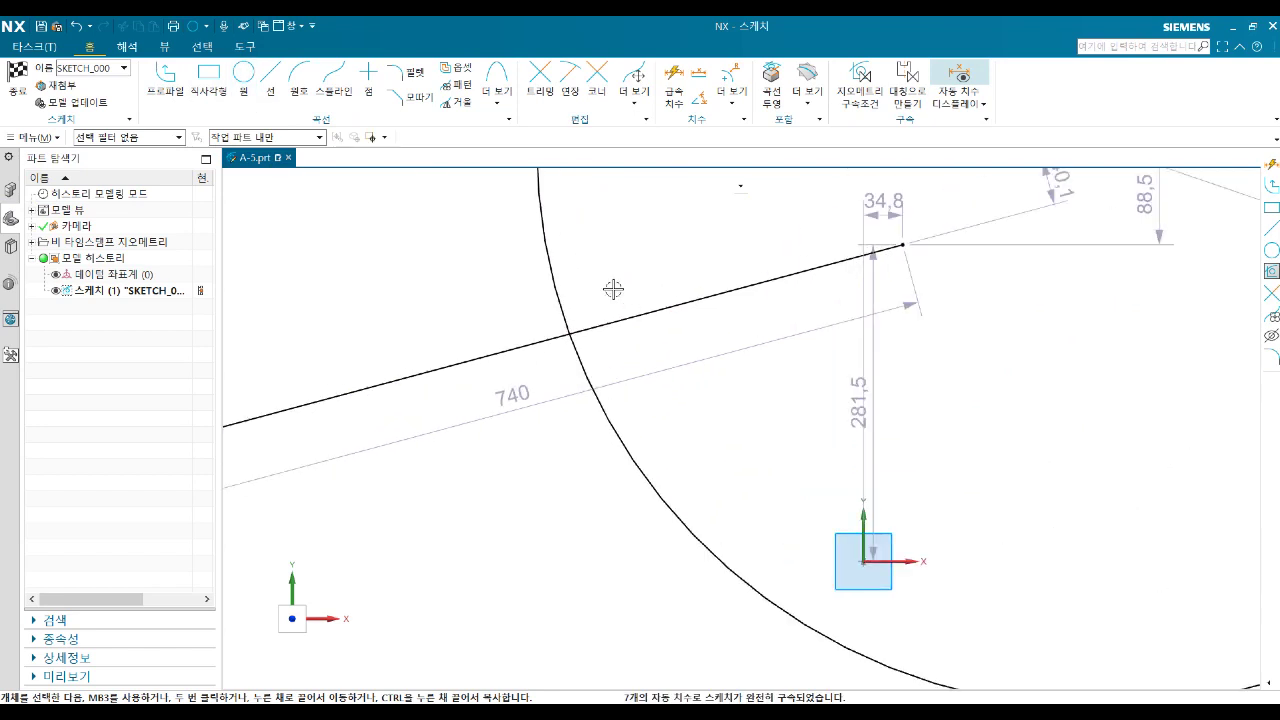
pyautogui.click(576, 331)
pyautogui.press('Escape')
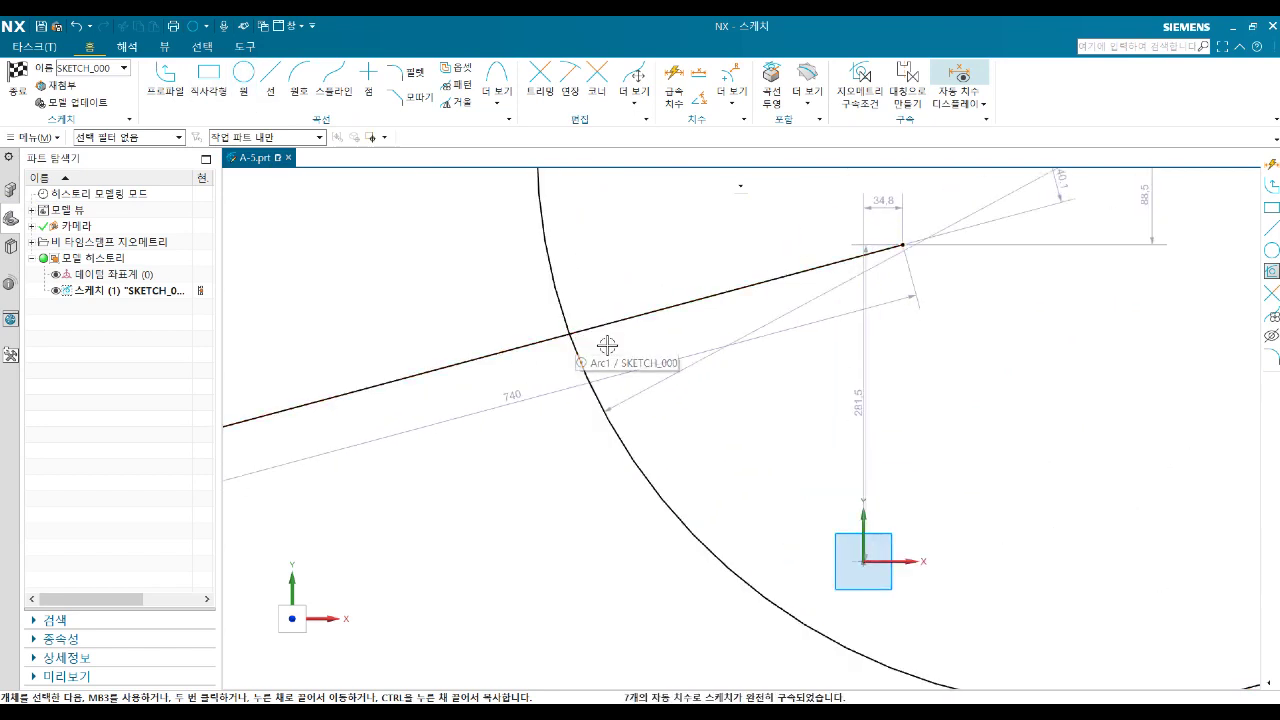
pyautogui.click(593, 321)
pyautogui.press('Escape')
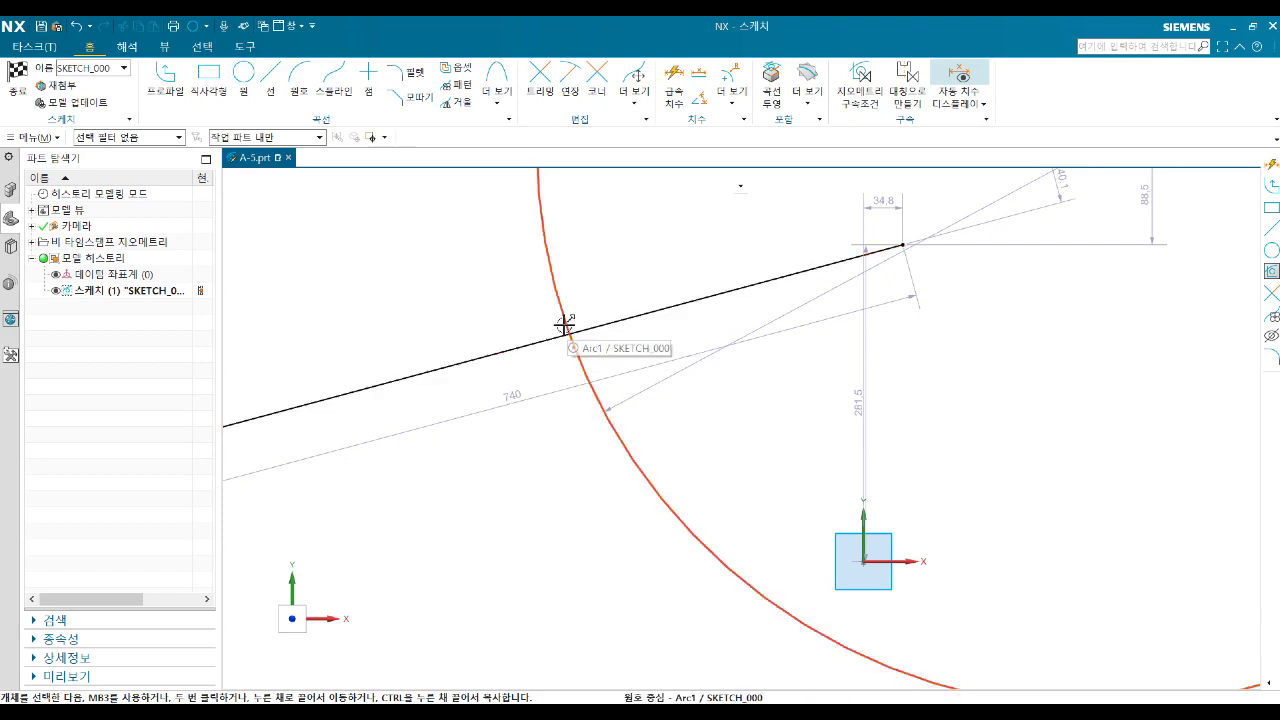
pyautogui.click(565, 333)
pyautogui.press('Escape')
pyautogui.scroll(-2, 581, 325)
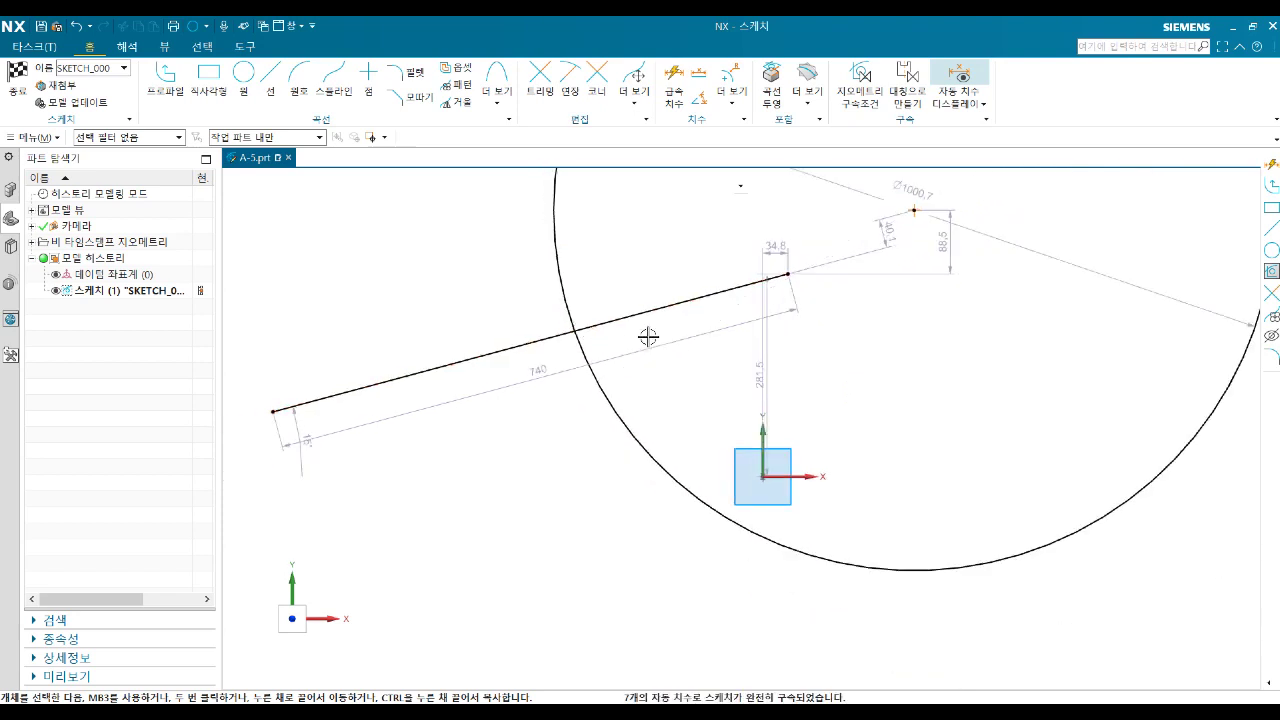
pyautogui.scroll(3, 586, 294)
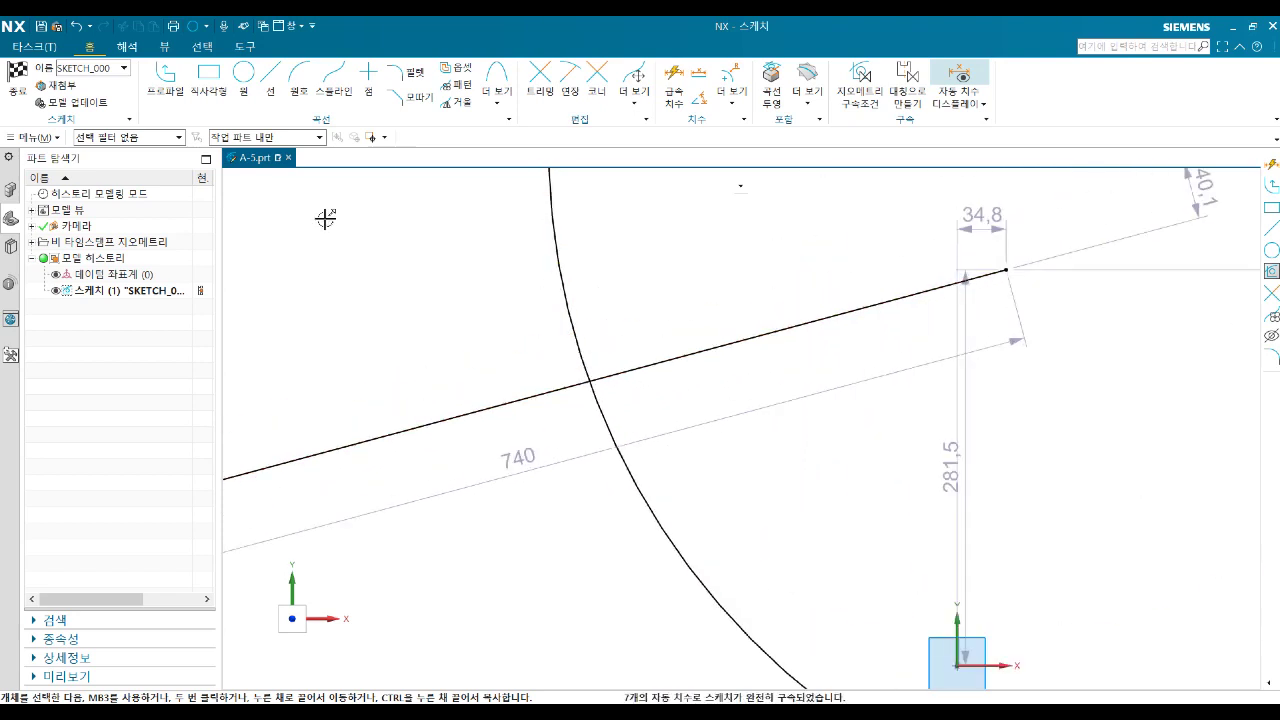
pyautogui.click(582, 373)
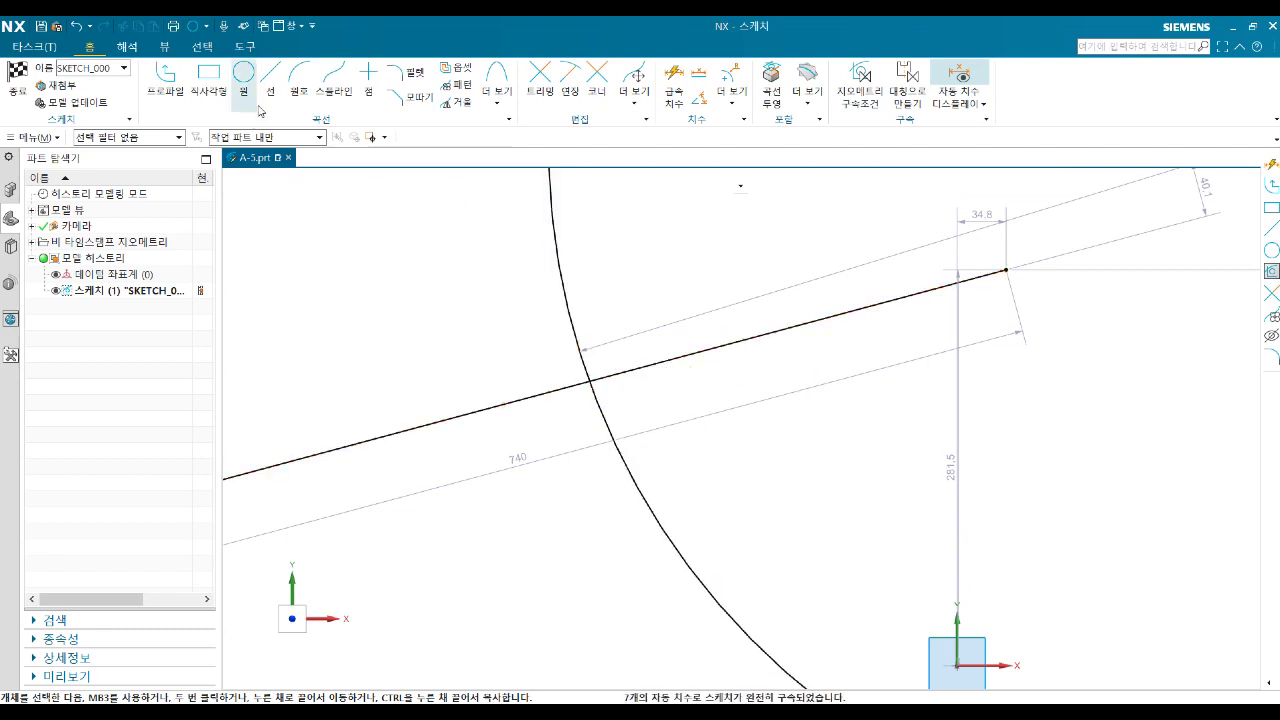
pyautogui.click(270, 72)
pyautogui.click(652, 238)
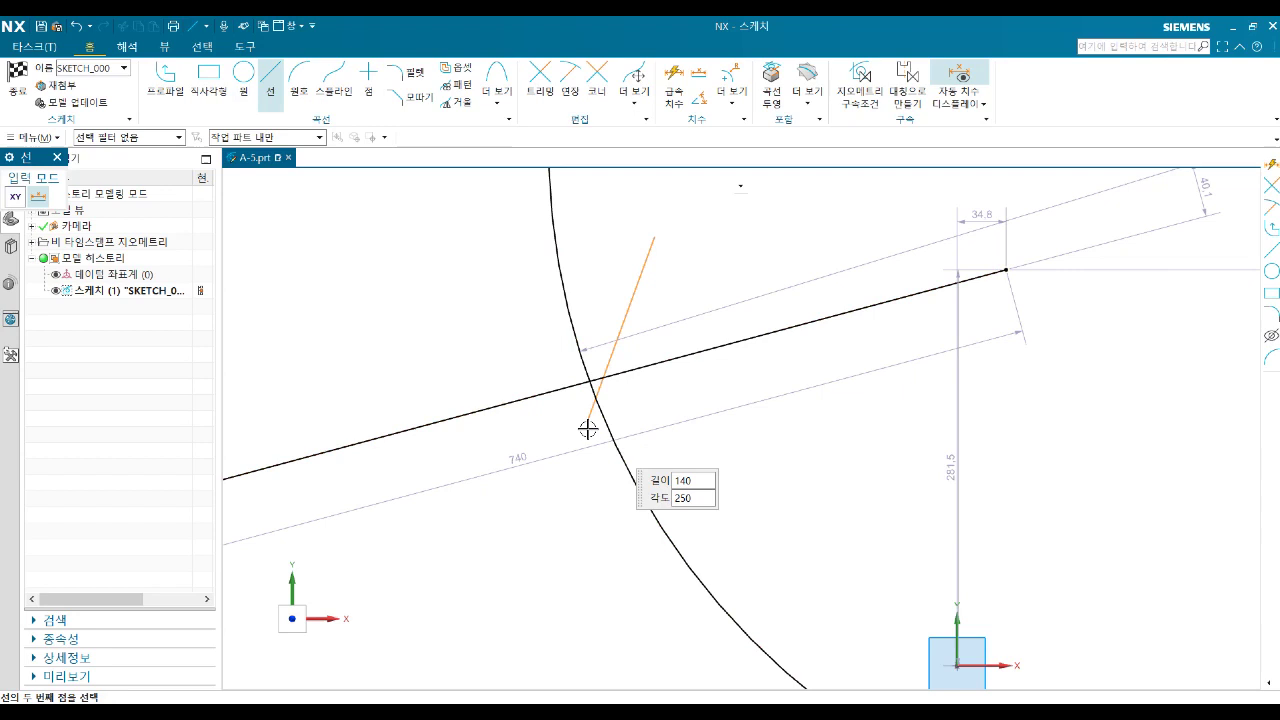
pyautogui.click(539, 522)
pyautogui.press('Escape')
pyautogui.scroll(3, 620, 370)
pyautogui.scroll(-2, 575, 385)
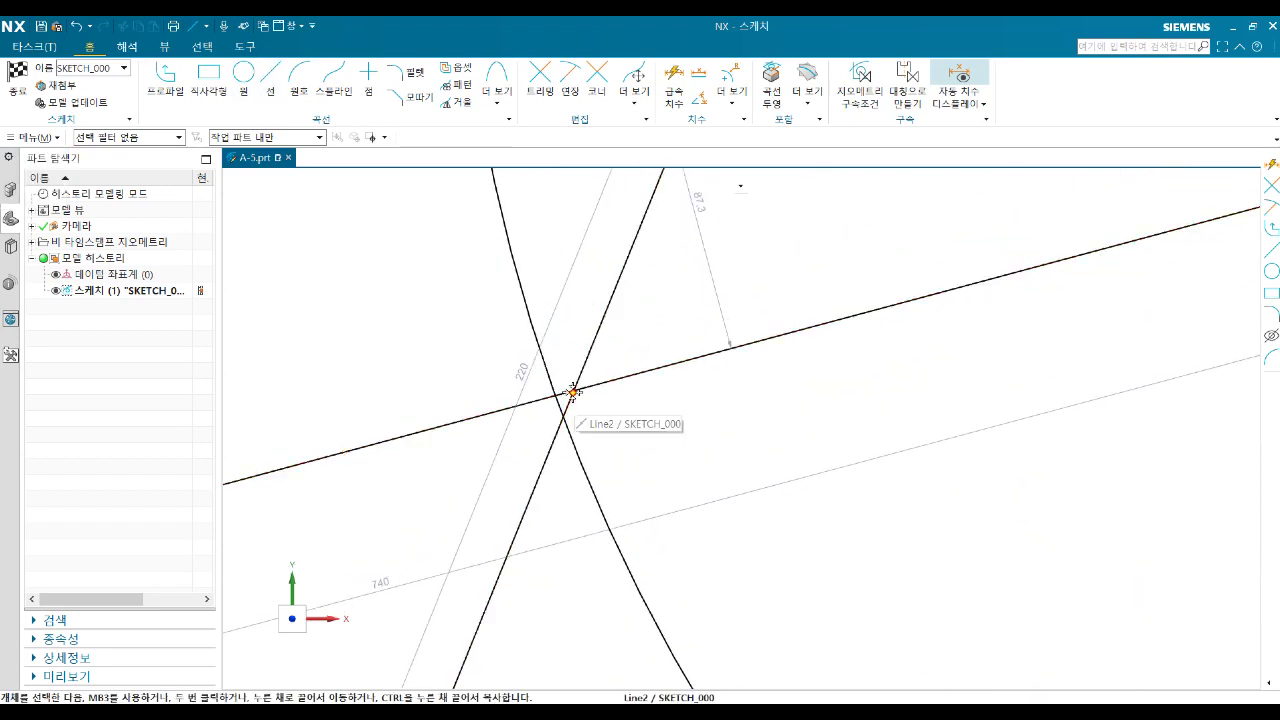
pyautogui.click(600, 322)
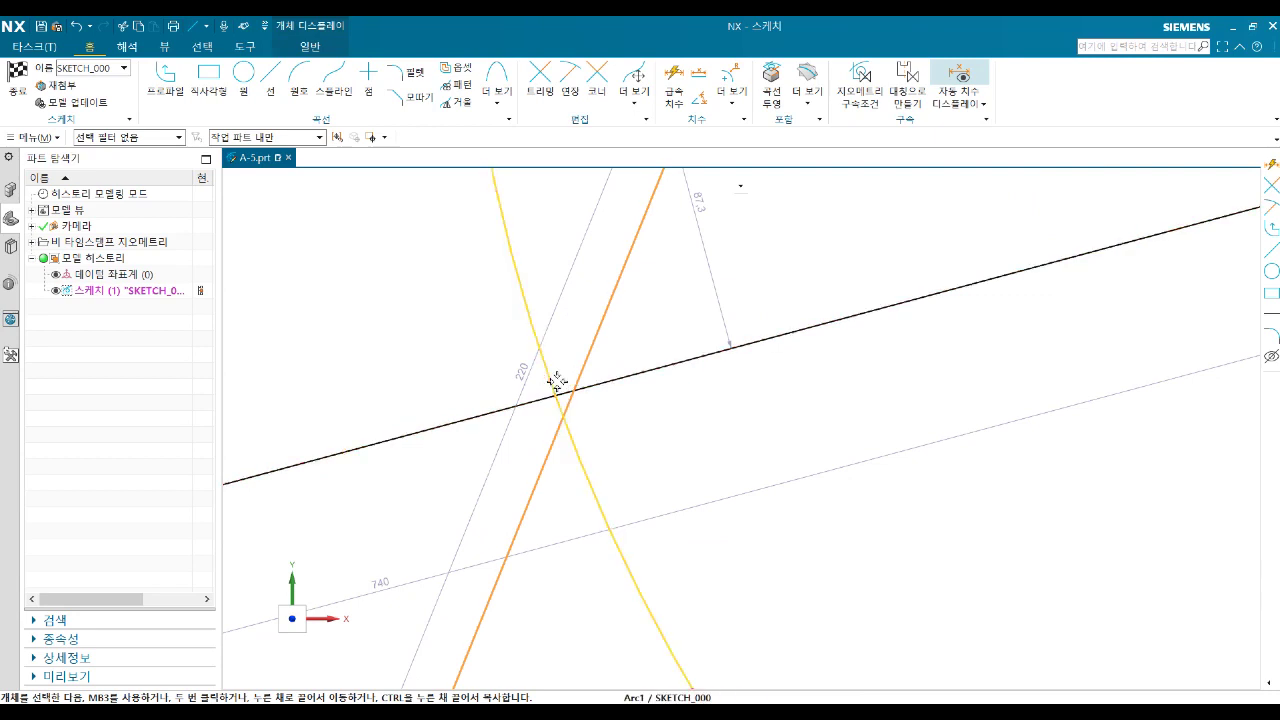
pyautogui.press('Escape')
pyautogui.click(621, 275)
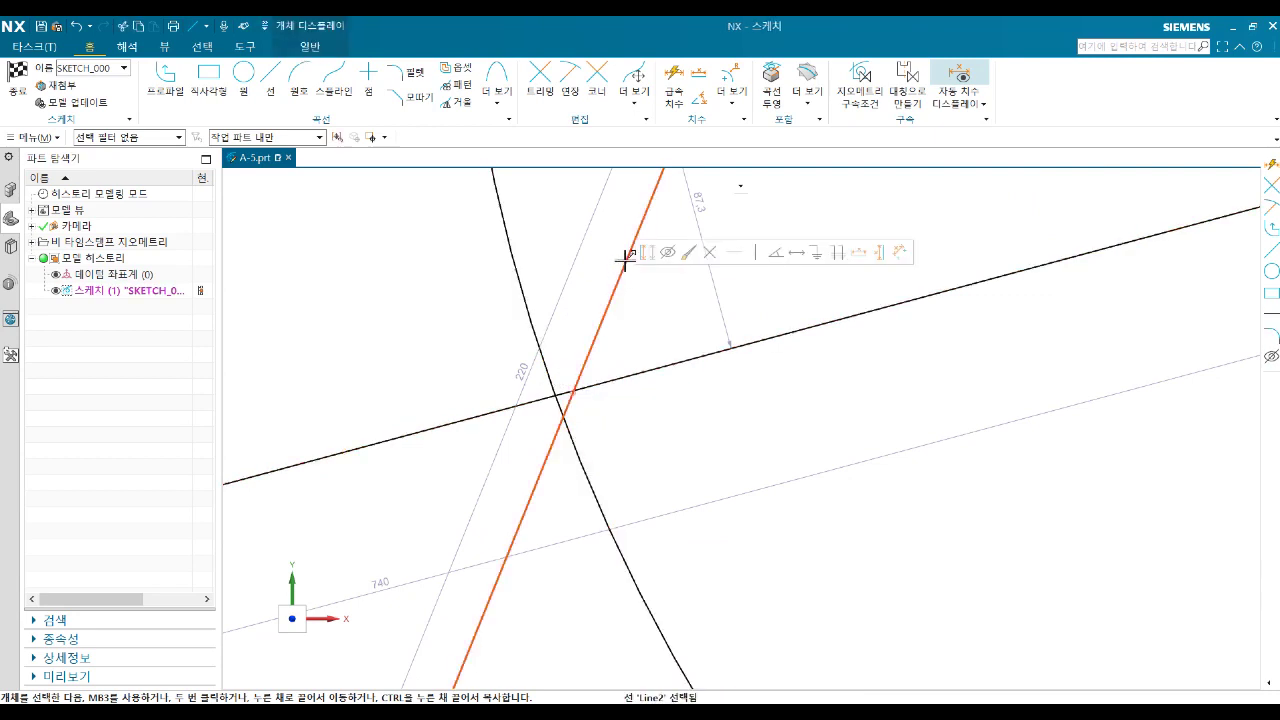
pyautogui.press('Delete')
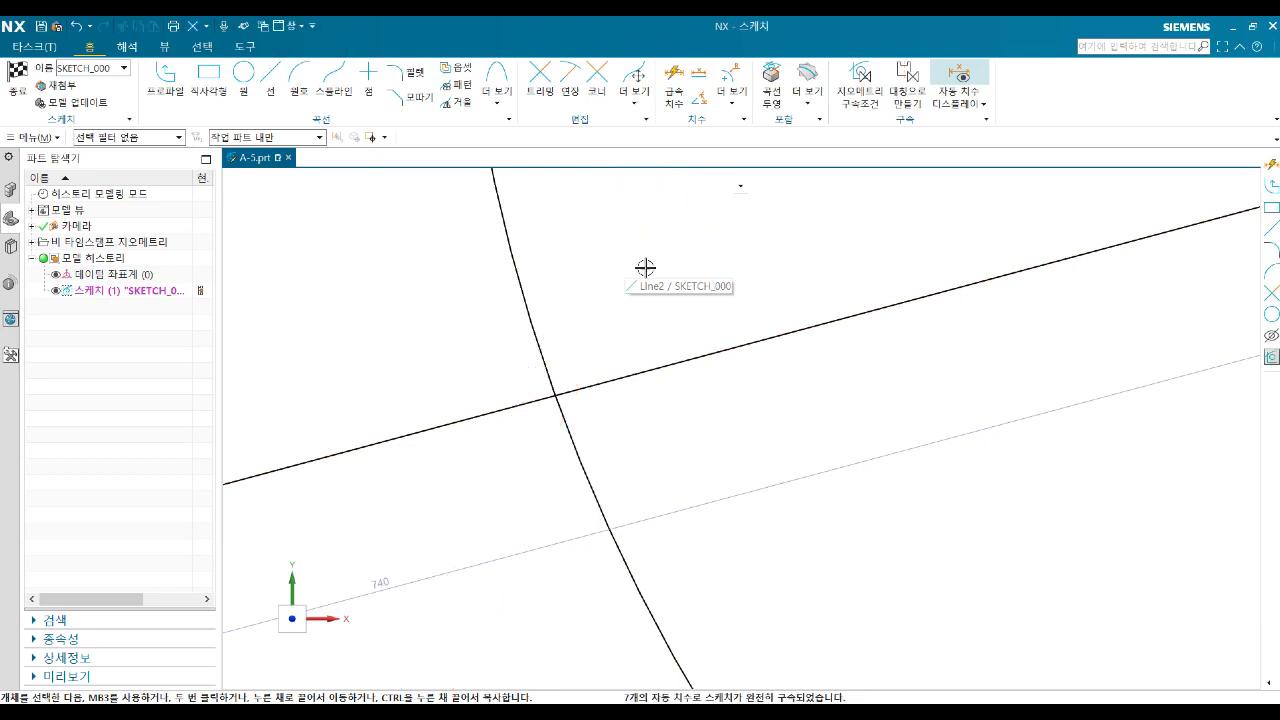
pyautogui.scroll(-3, 663, 386)
pyautogui.scroll(-3, 683, 446)
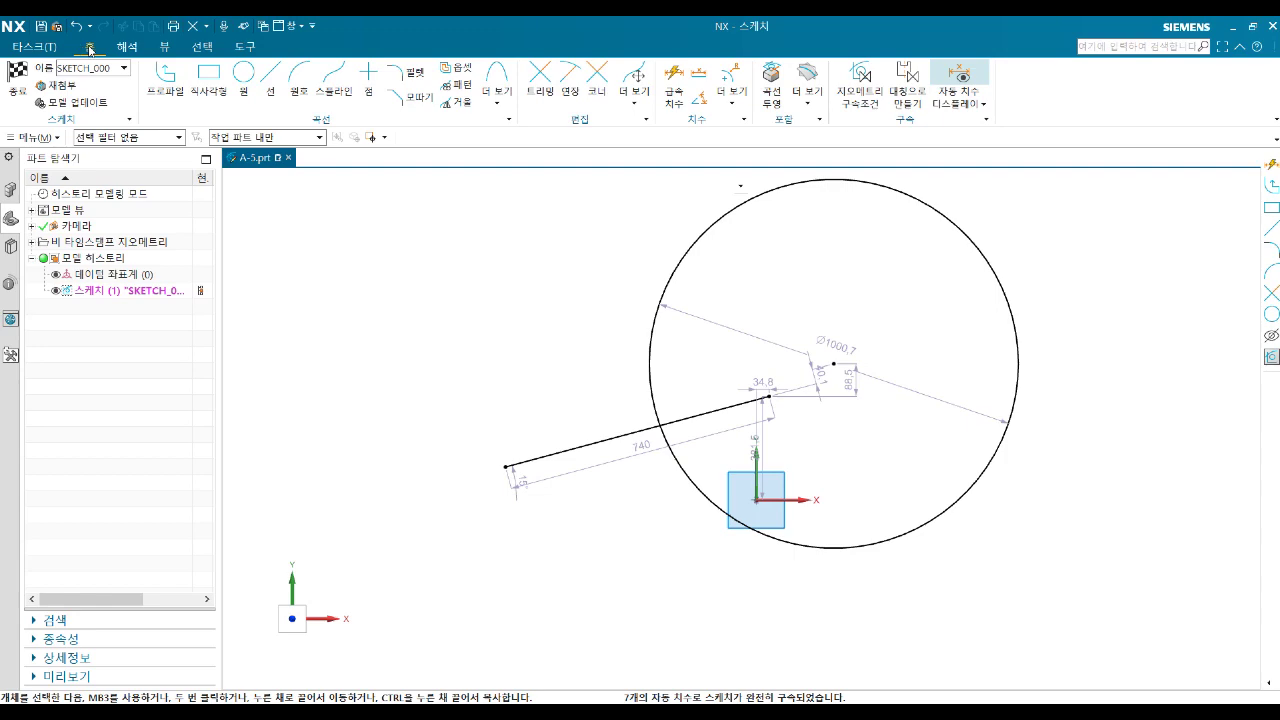
# Finish the sketch and view the general sketch preferences.
pyautogui.click(17, 76)
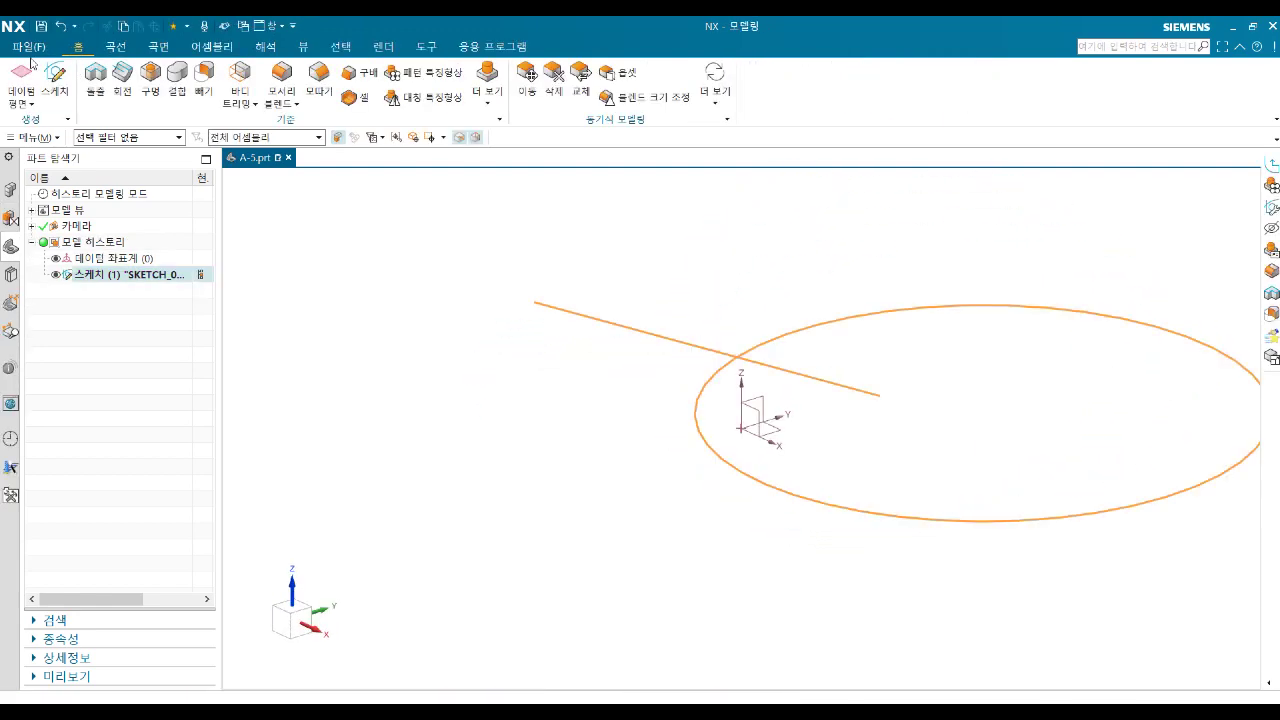
pyautogui.click(29, 47)
pyautogui.moveTo(60, 166)
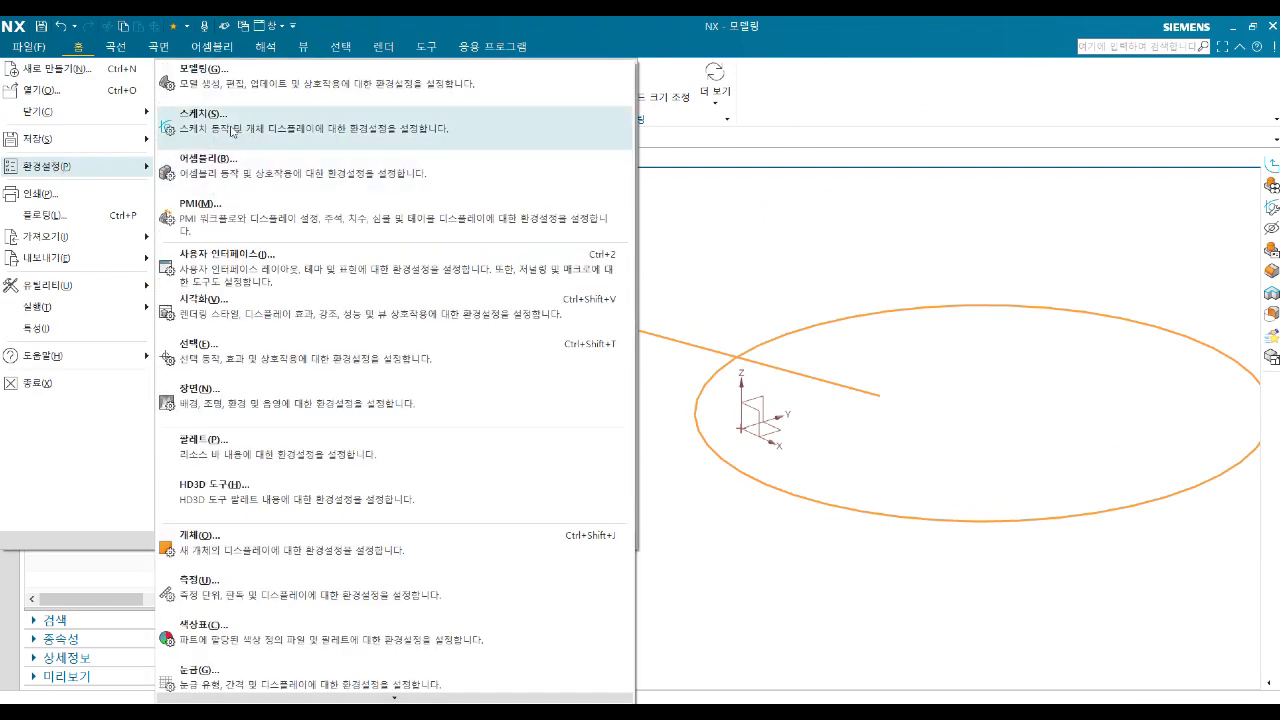
pyautogui.click(232, 131)
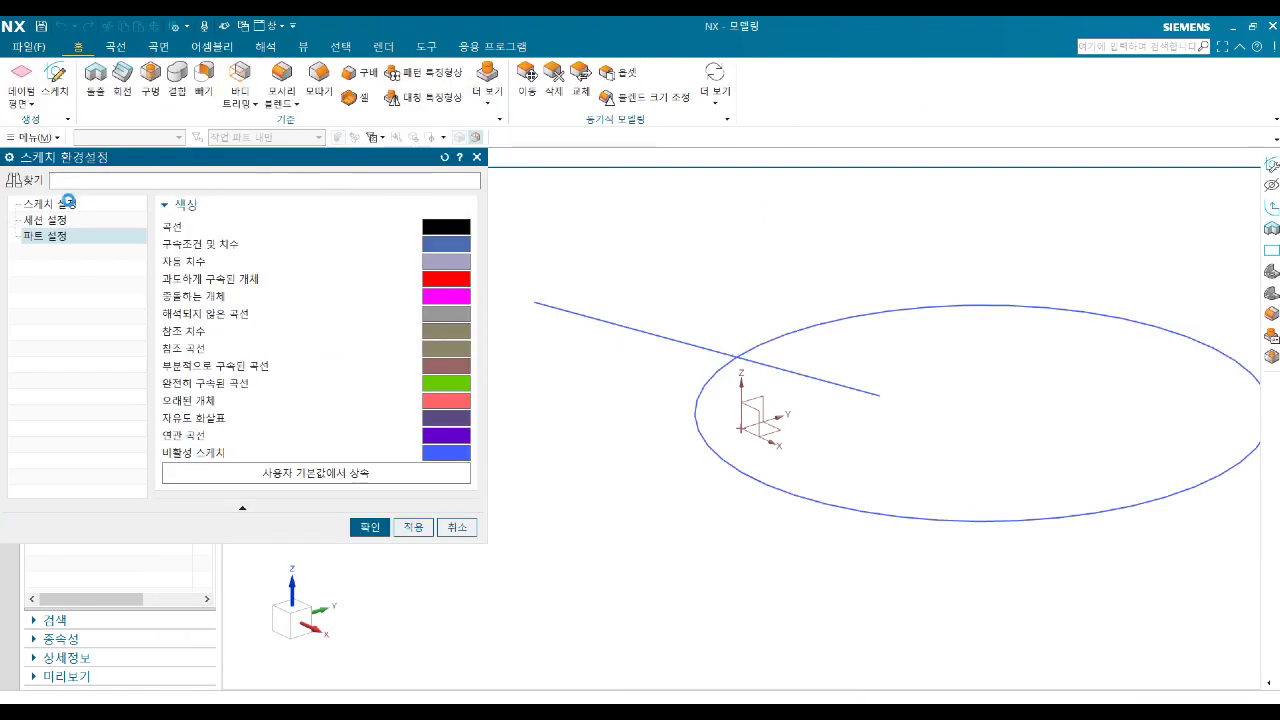
pyautogui.click(92, 205)
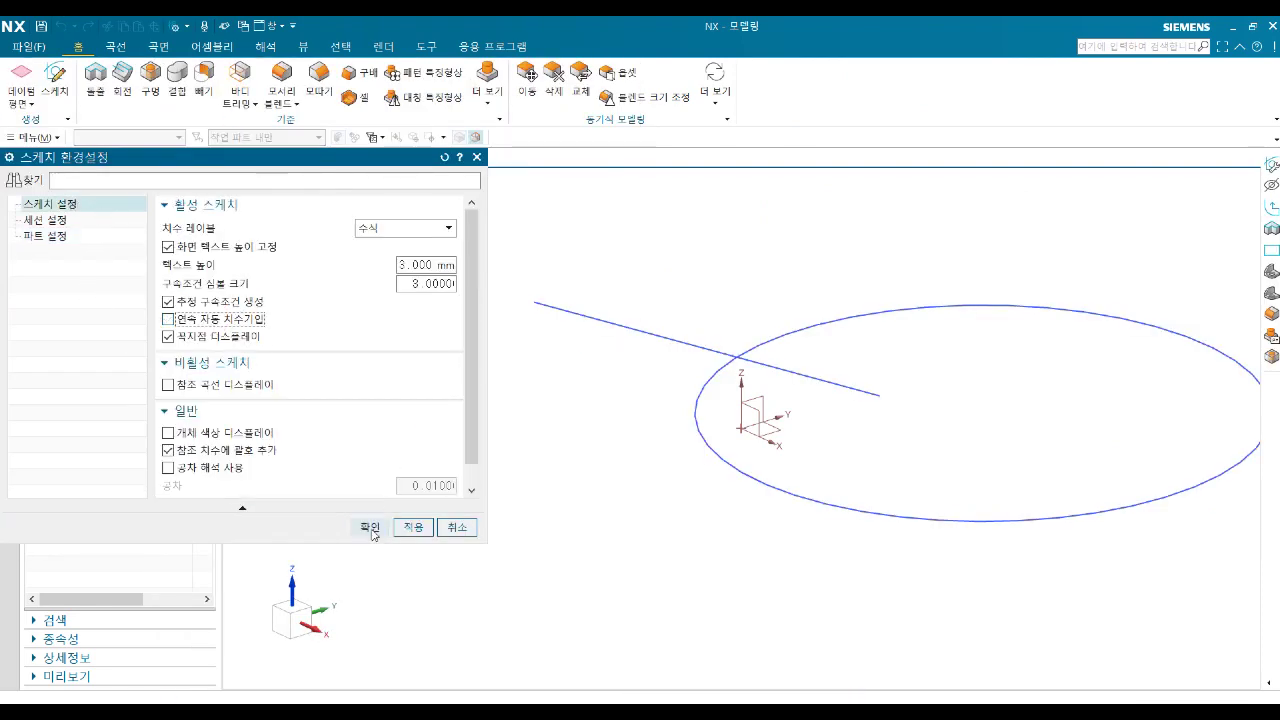
# Close sketch preferences, orbit the view and right-click the sketch in Model History.
pyautogui.click(370, 528)
pyautogui.moveTo(614, 363); pyautogui.dragTo(654, 408, button='middle')
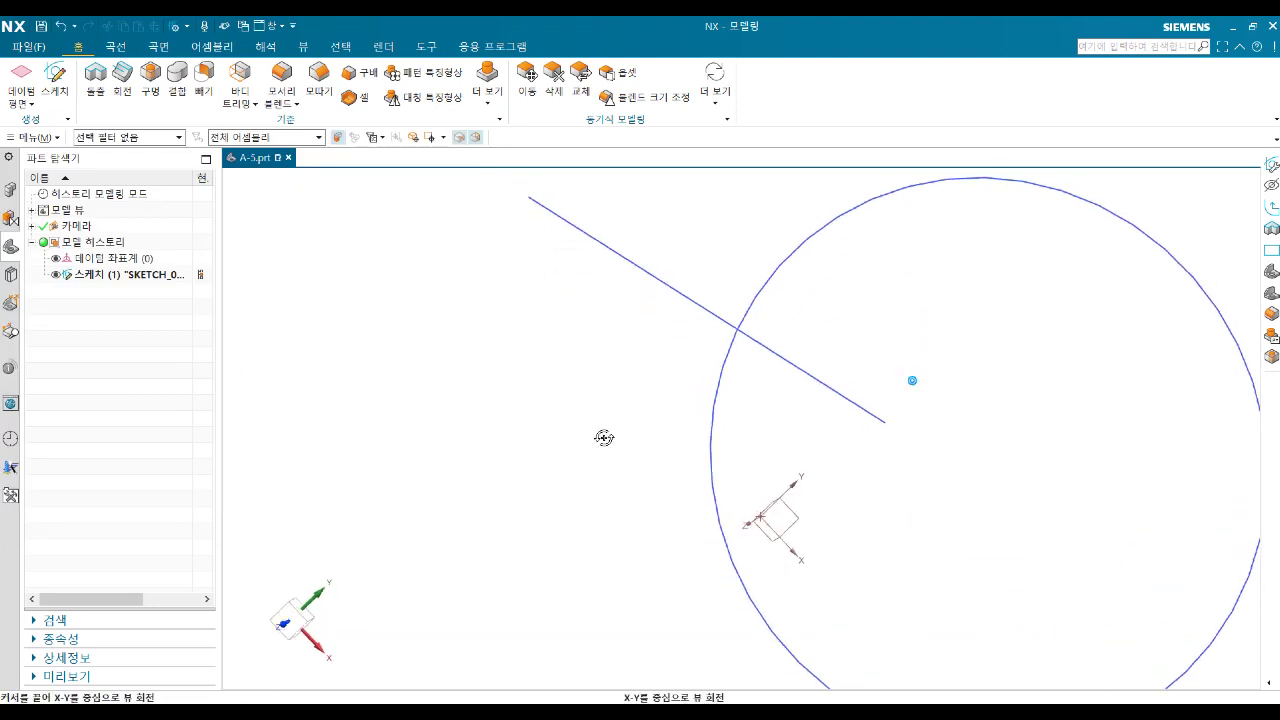
pyautogui.rightClick(113, 280)
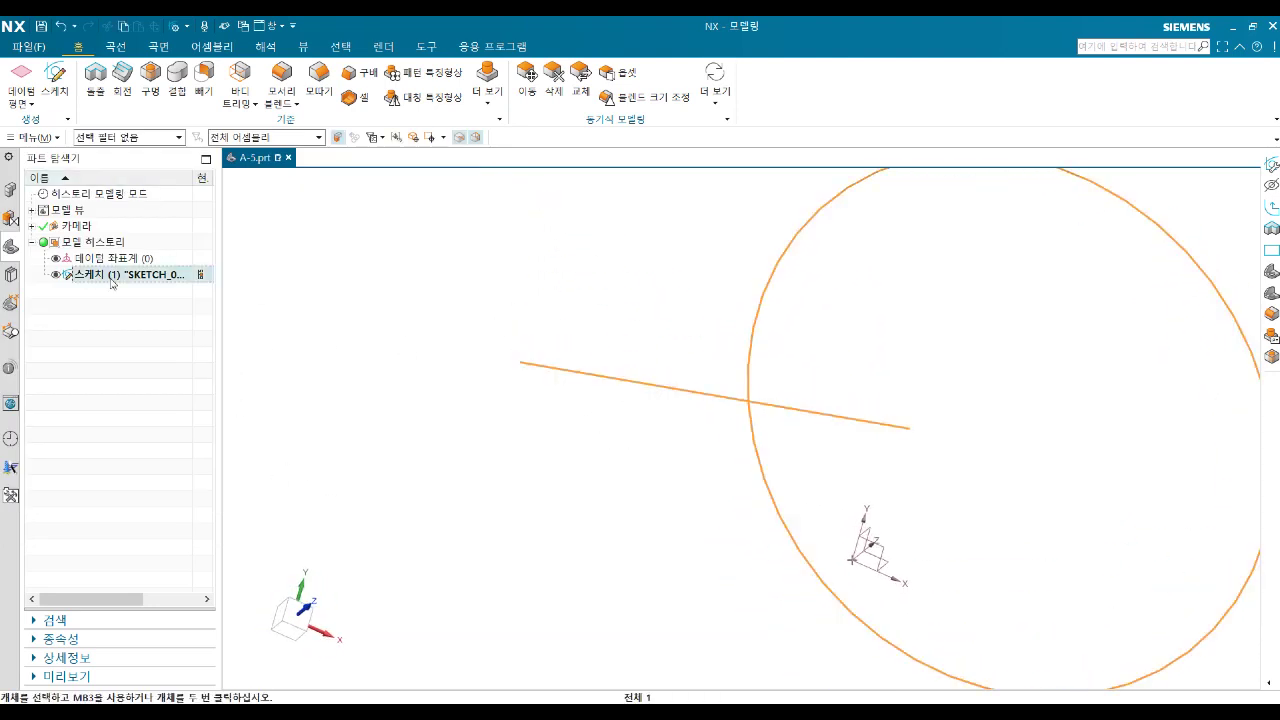
# Reopen SKETCH_000 and drop the extra line-end dimensions.
pyautogui.click(166, 312)
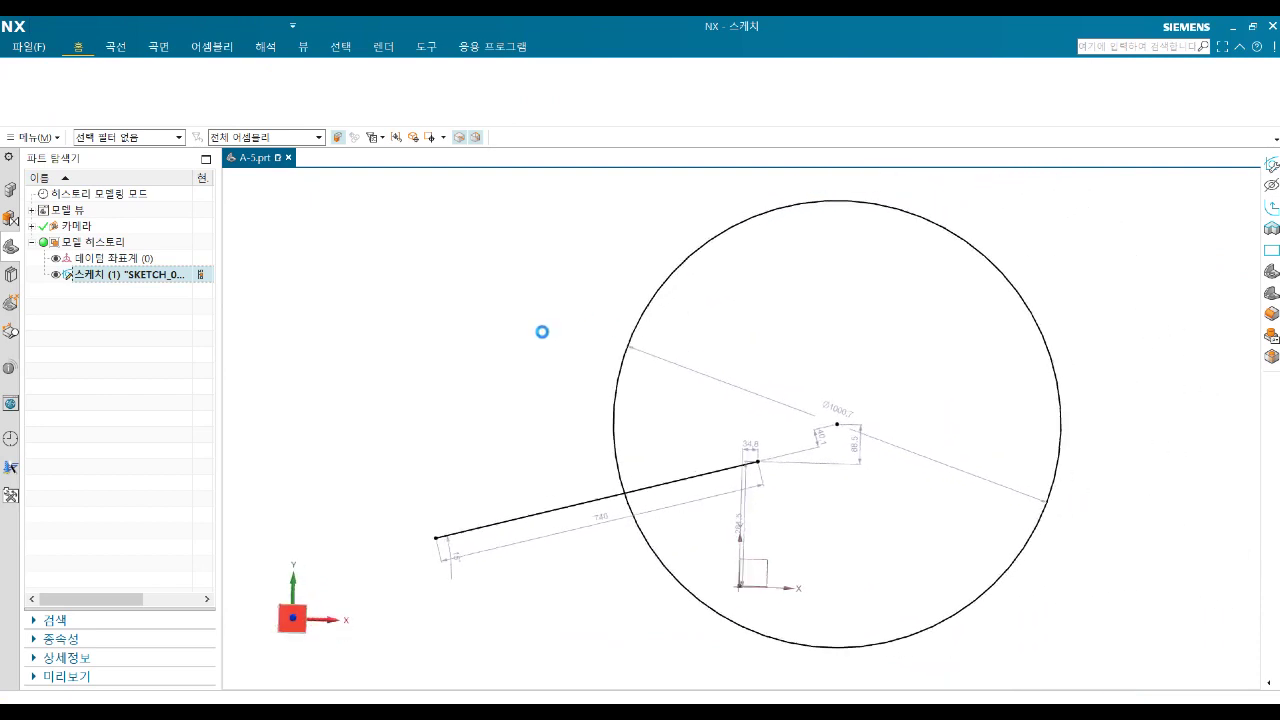
pyautogui.keyDown('shift'); pyautogui.moveTo(798, 490); pyautogui.dragTo(798, 445, button='middle'); pyautogui.keyUp('shift')
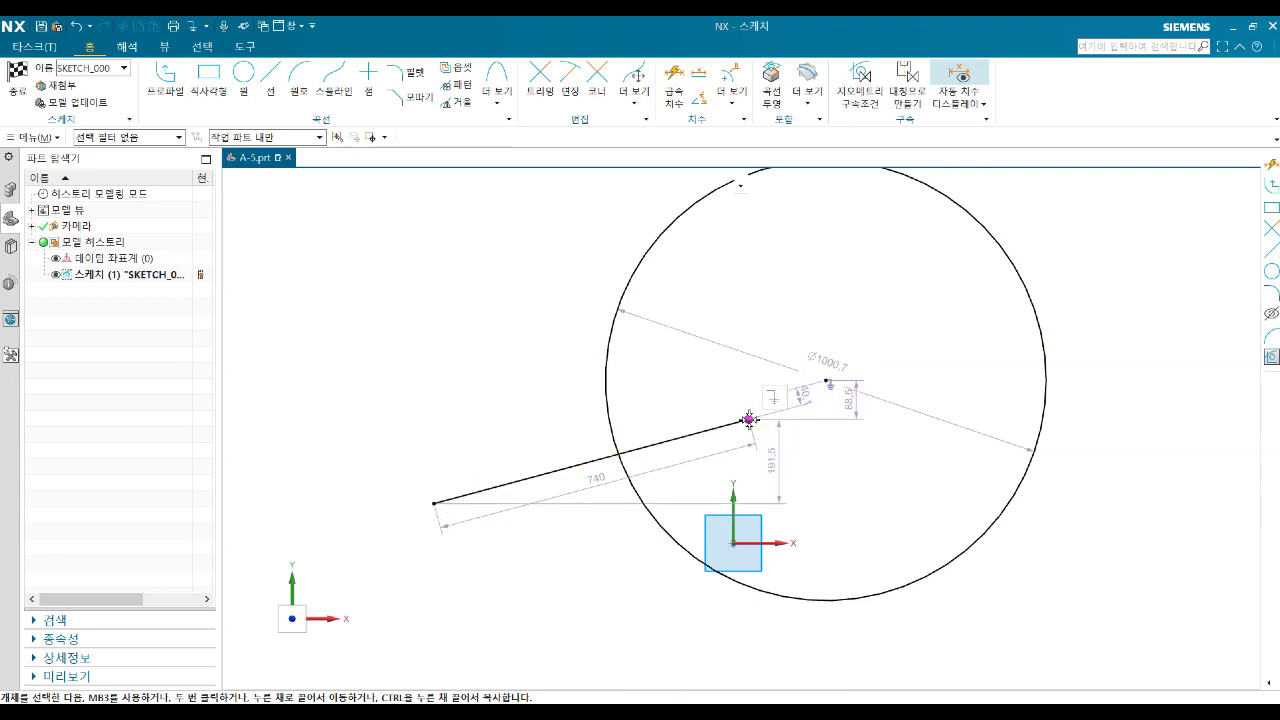
pyautogui.click(749, 419)
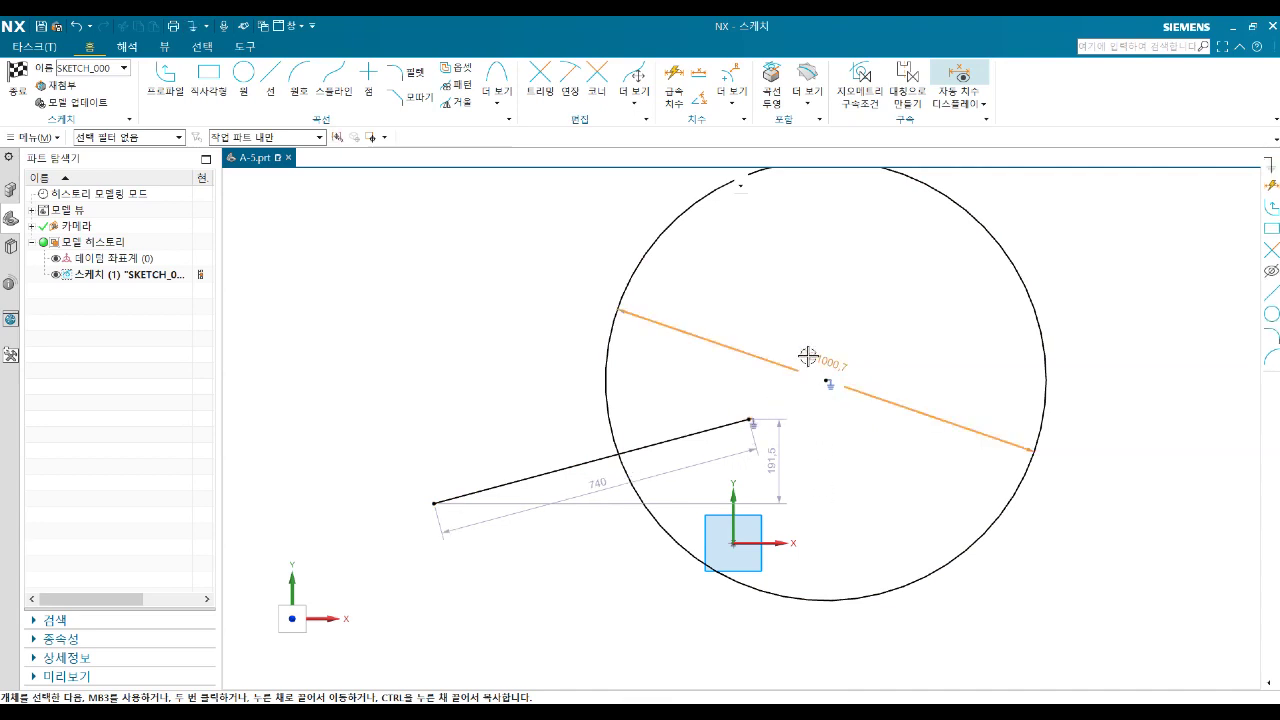
# Change the circle's diameter dimension to 100.
pyautogui.doubleClick(807, 360)
pyautogui.write('0')
pyautogui.press('Return')
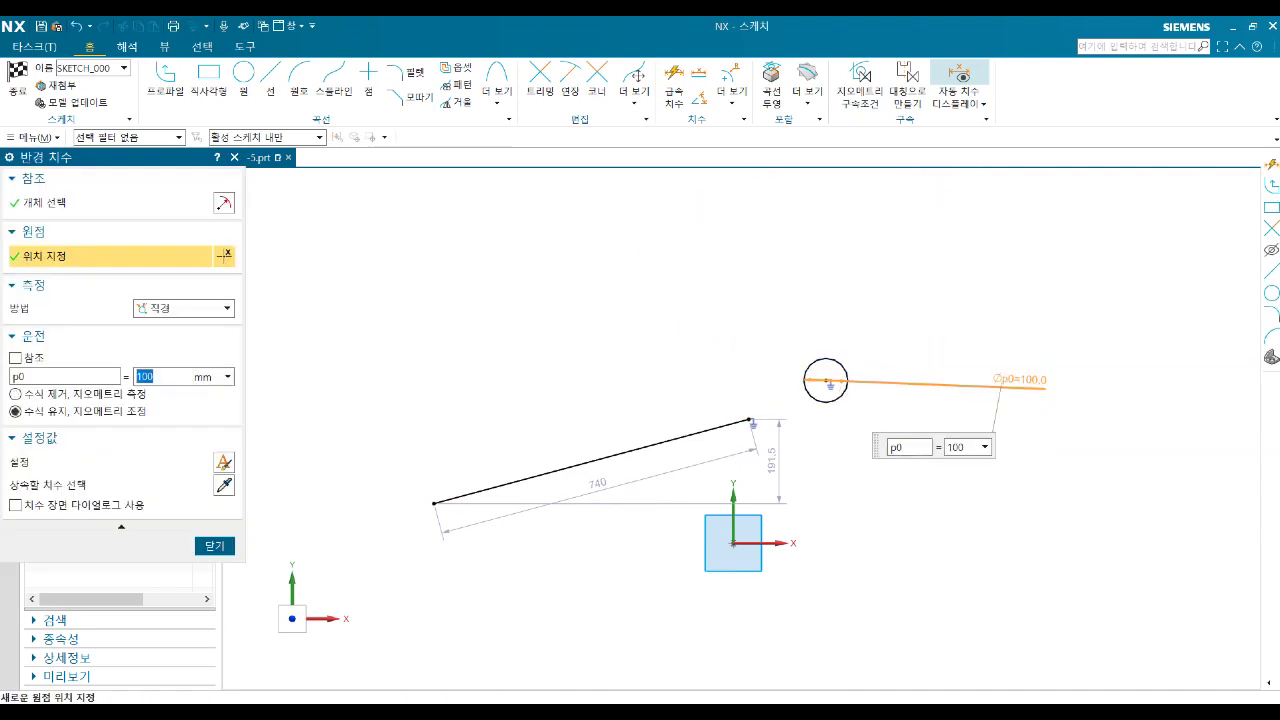
pyautogui.scroll(1, 760, 430)
pyautogui.scroll(2, 765, 433)
# Stretch the line's end toward the Ø100 circle.
pyautogui.click(767, 434)
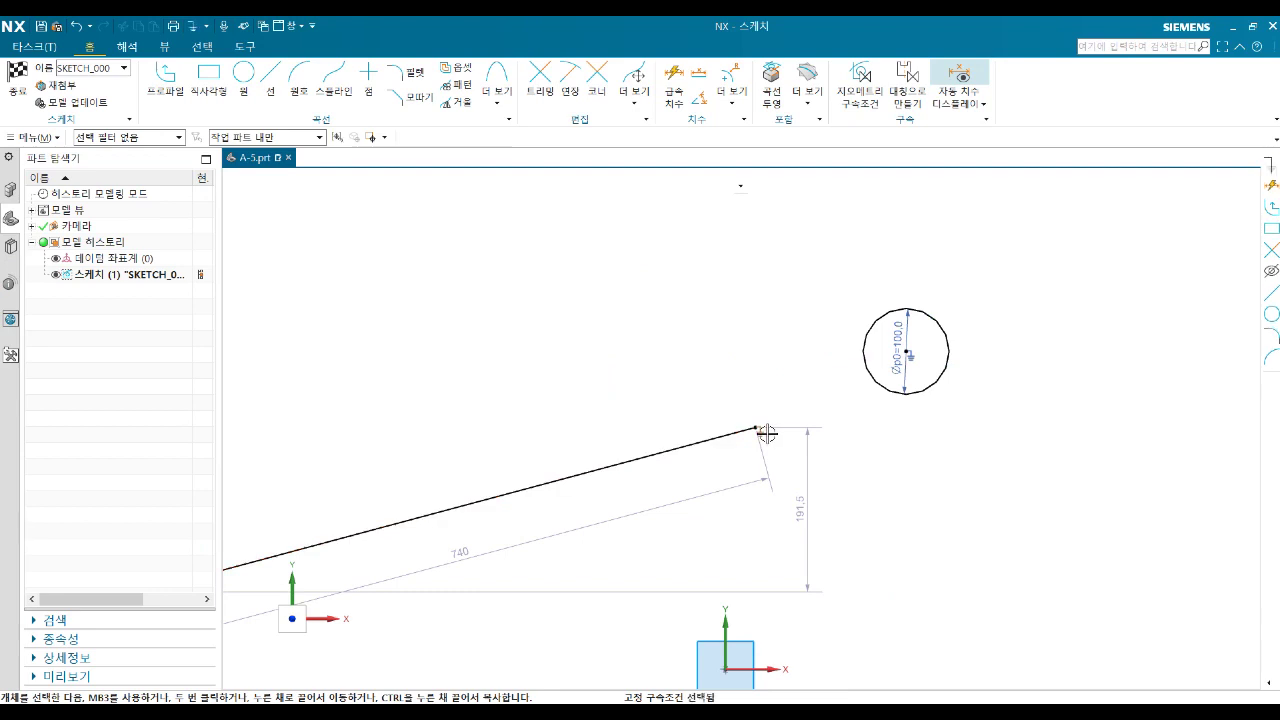
pyautogui.moveTo(756, 428)
pyautogui.mouseDown()
pyautogui.moveTo(1003, 329)
pyautogui.moveTo(843, 365)
pyautogui.mouseUp()
pyautogui.scroll(4, 843, 365)
pyautogui.scroll(3, 843, 365)
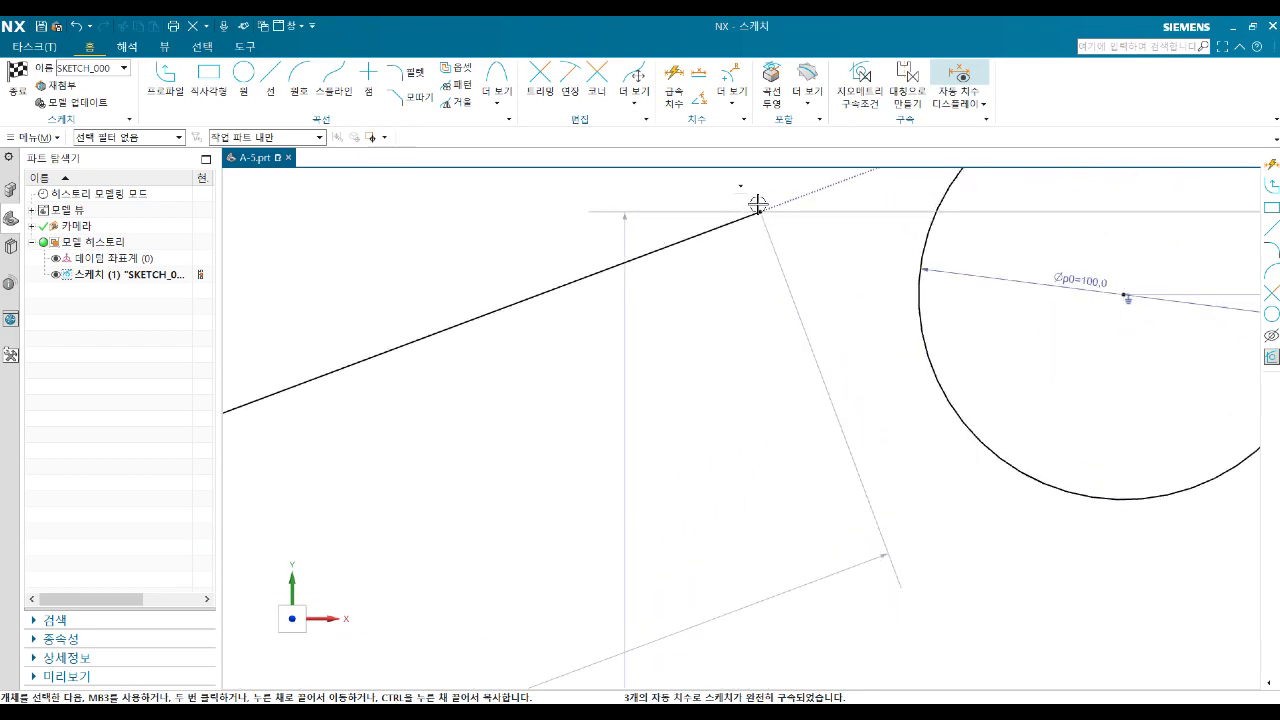
# Move the line so its left end sits at the circle's left edge.
pyautogui.moveTo(758, 204)
pyautogui.mouseDown()
pyautogui.moveTo(652, 422)
pyautogui.moveTo(1003, 508)
pyautogui.mouseUp()
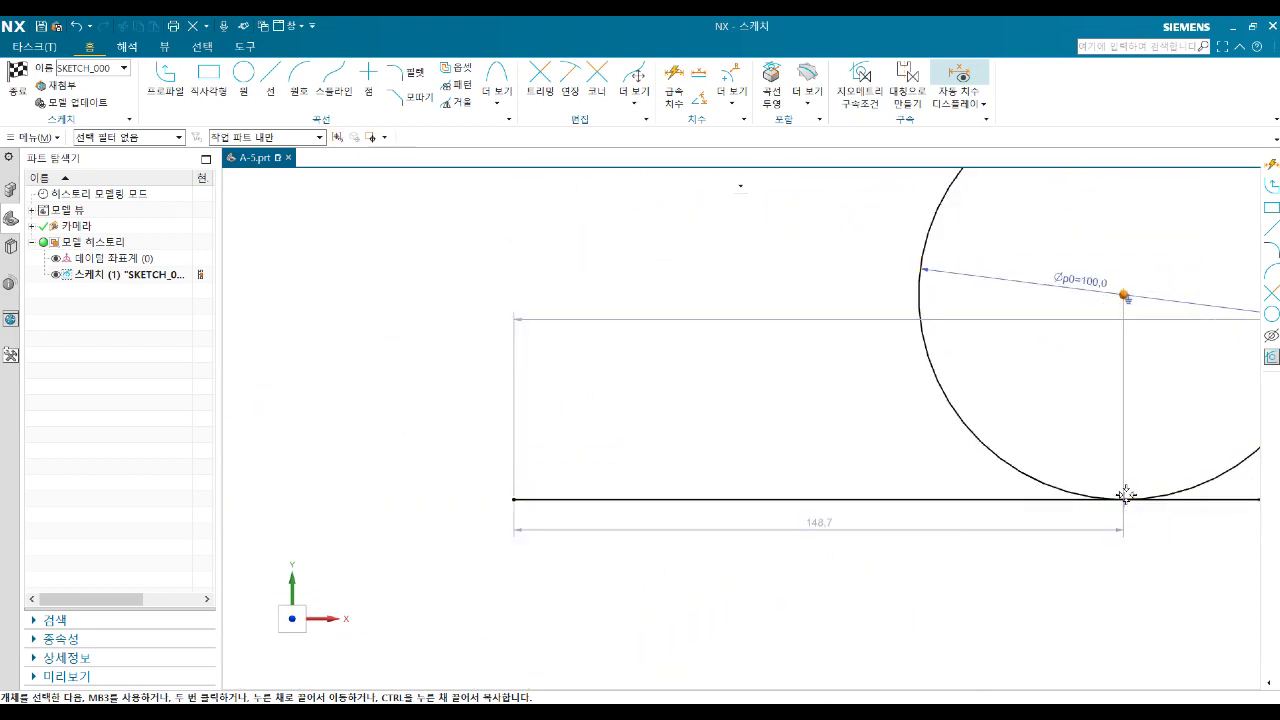
pyautogui.scroll(3, 1130, 500)
pyautogui.scroll(1, 1081, 502)
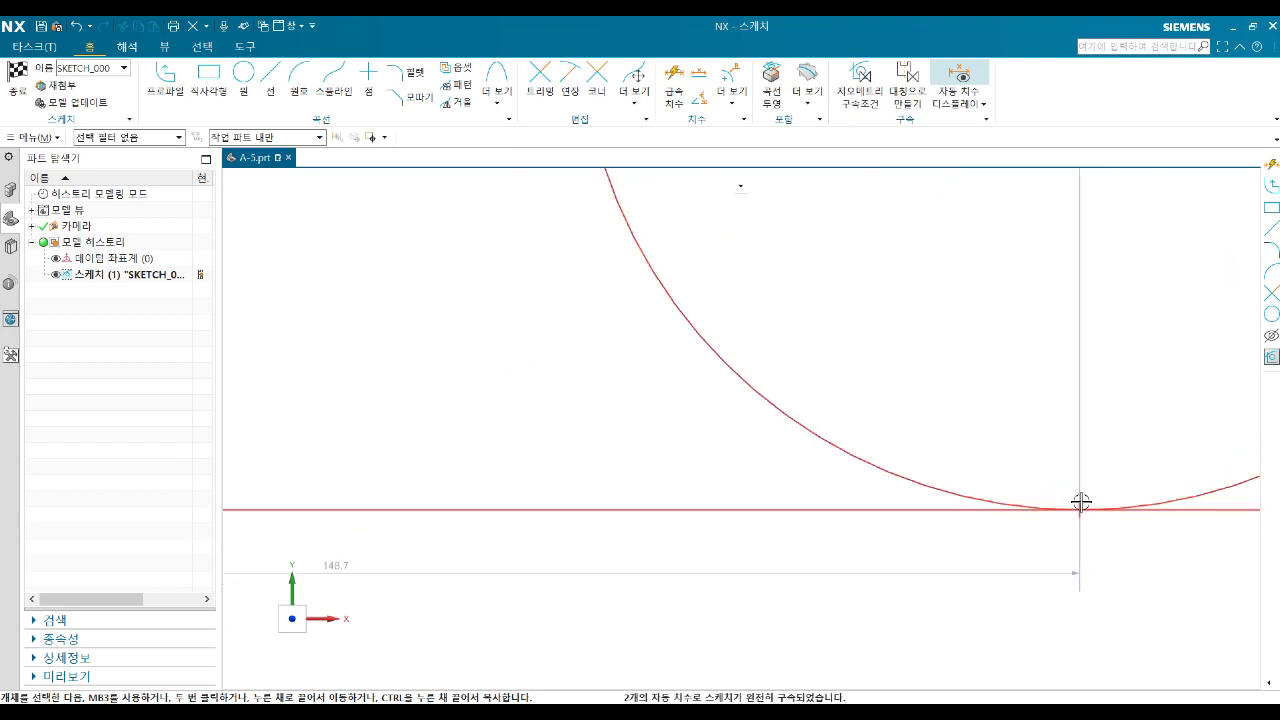
pyautogui.moveTo(1081, 502); pyautogui.dragTo(1077, 514)
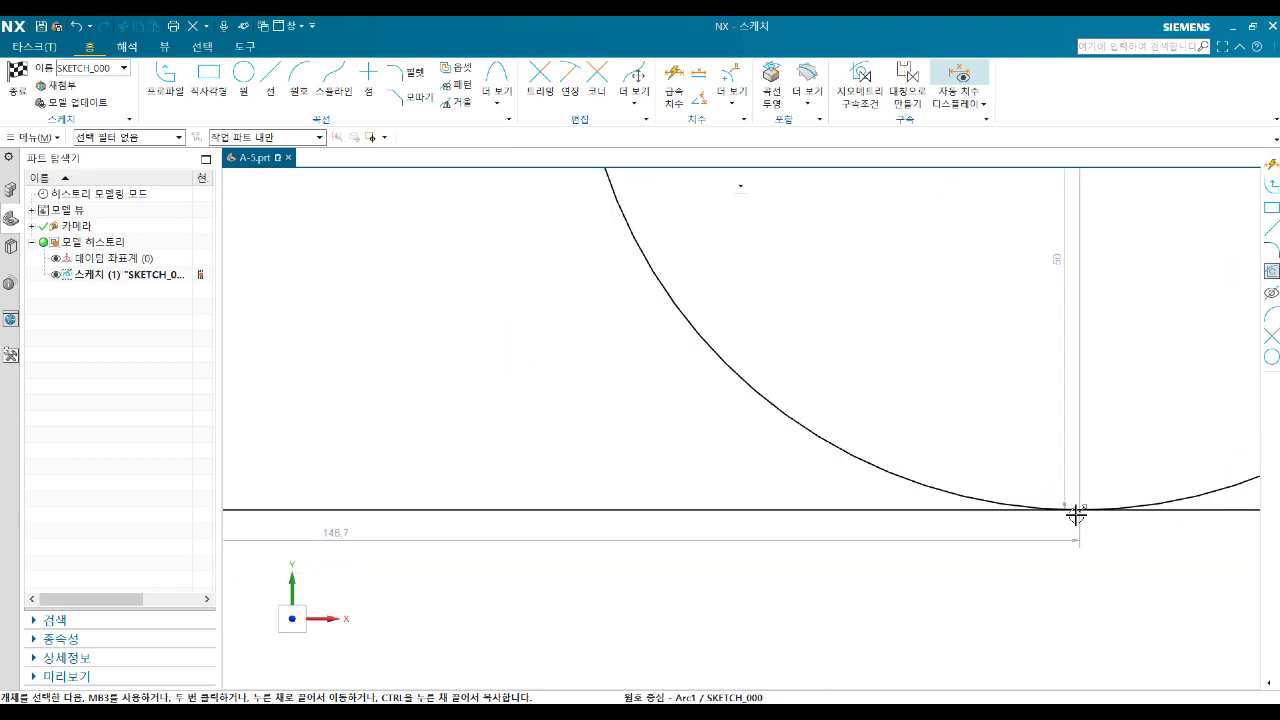
pyautogui.scroll(-3, 1043, 507)
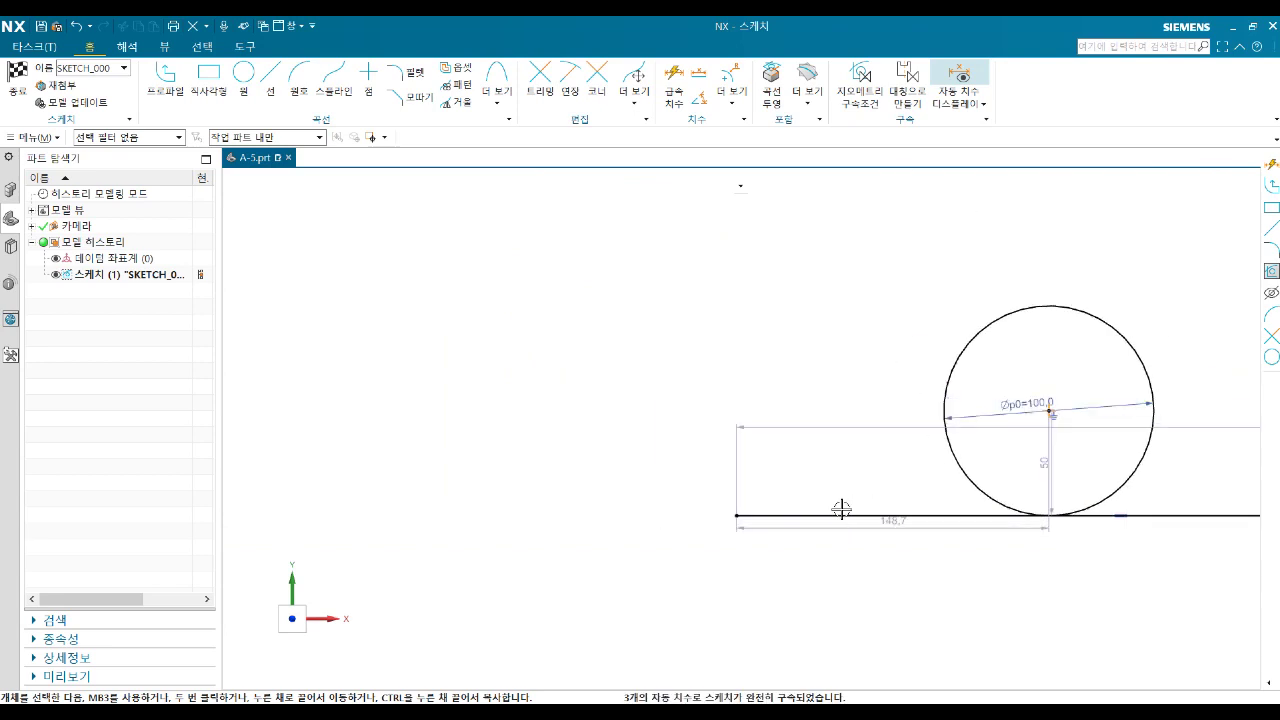
pyautogui.moveTo(737, 517)
pyautogui.mouseDown()
pyautogui.moveTo(983, 478)
pyautogui.moveTo(1010, 461)
pyautogui.mouseUp()
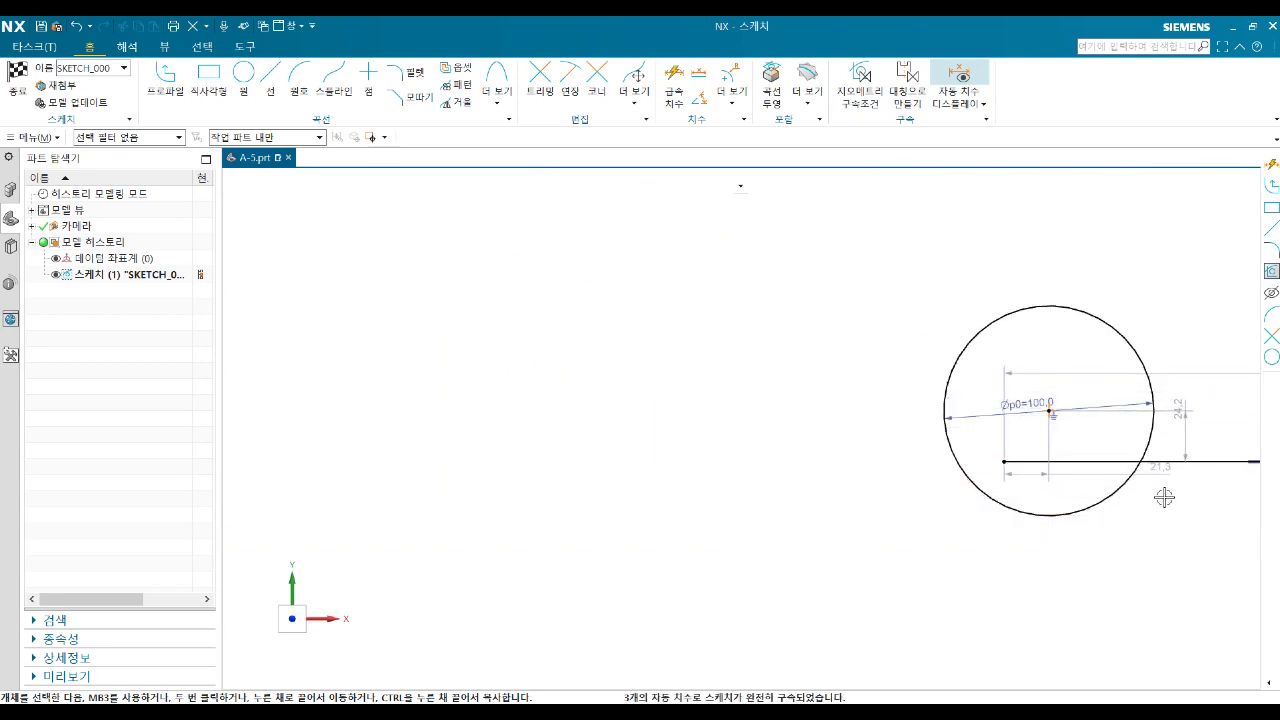
pyautogui.keyDown('shift'); pyautogui.moveTo(1191, 440); pyautogui.dragTo(837, 420, button='middle'); pyautogui.keyUp('shift')
pyautogui.scroll(3, 923, 471)
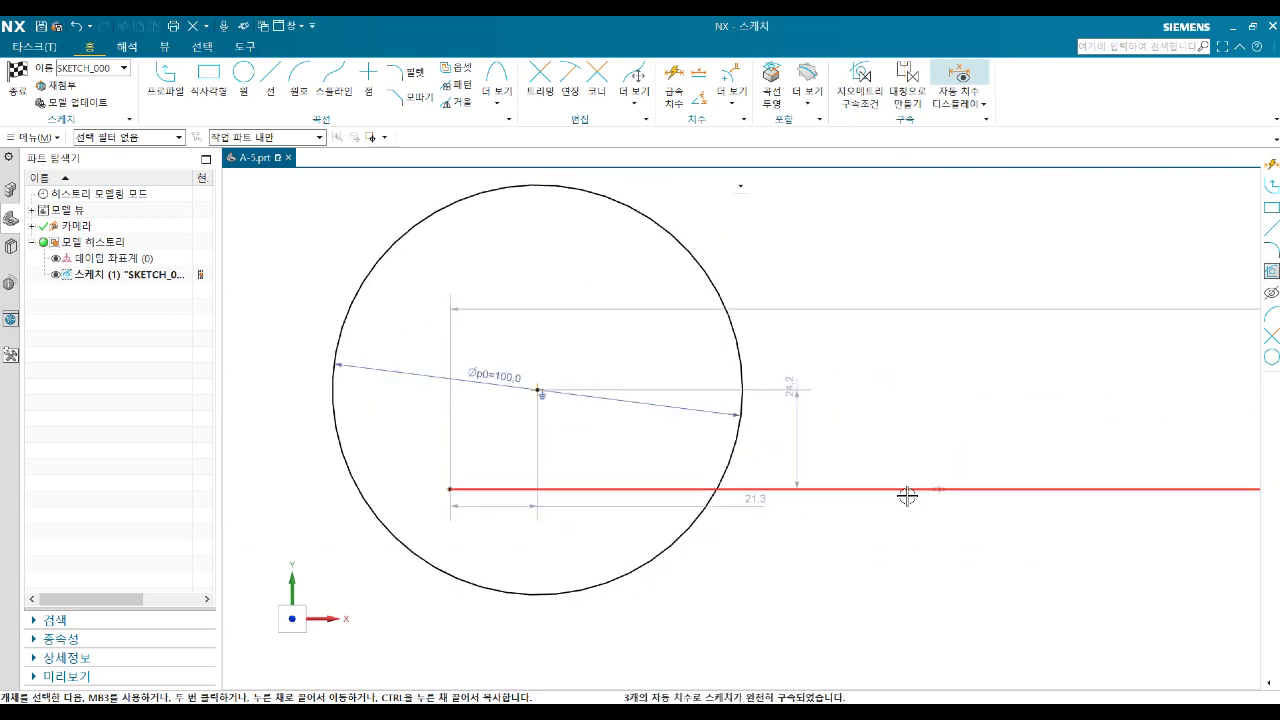
# Constrain the line horizontal and pull its right end leftward.
pyautogui.click(905, 490)
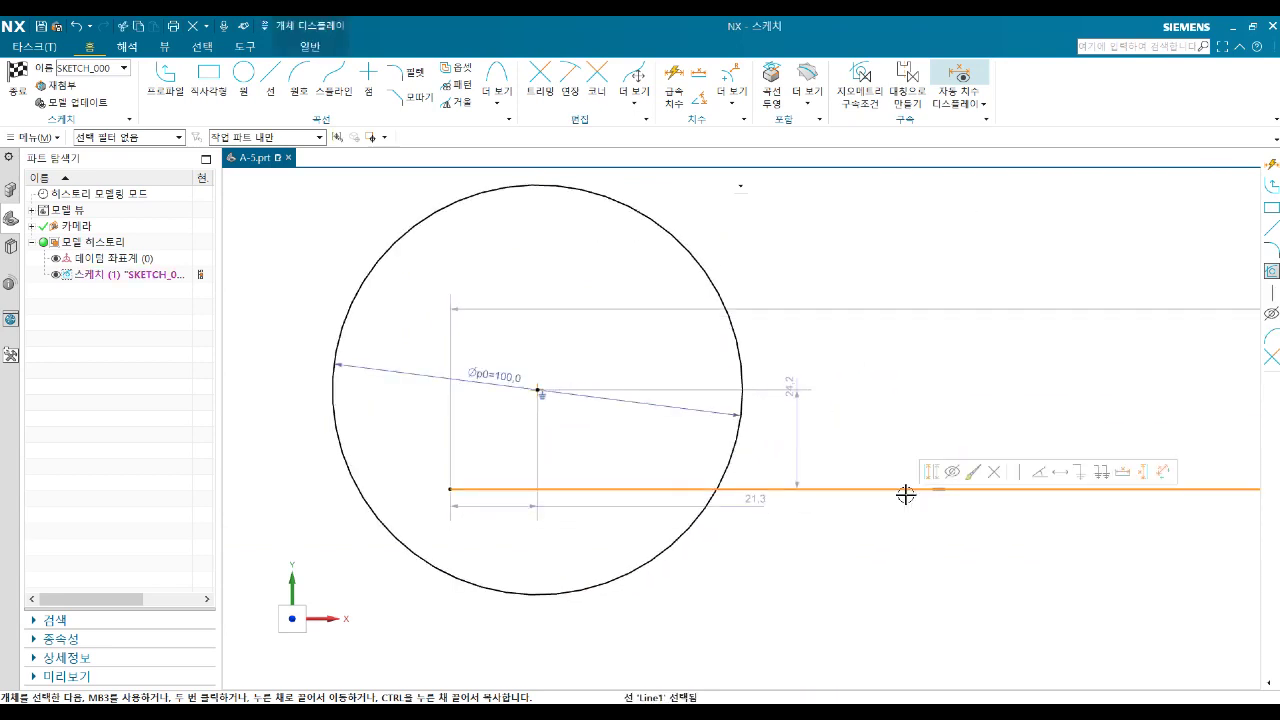
pyautogui.click(1078, 480)
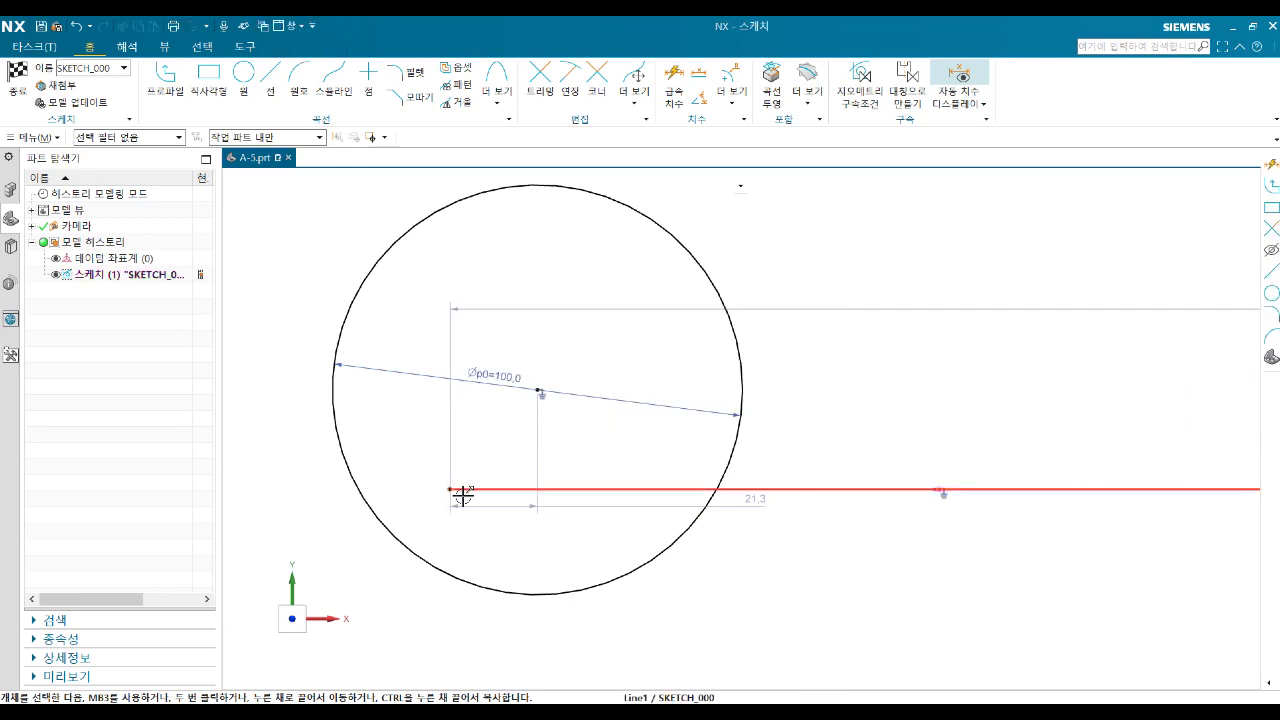
pyautogui.moveTo(462, 494); pyautogui.dragTo(474, 490)
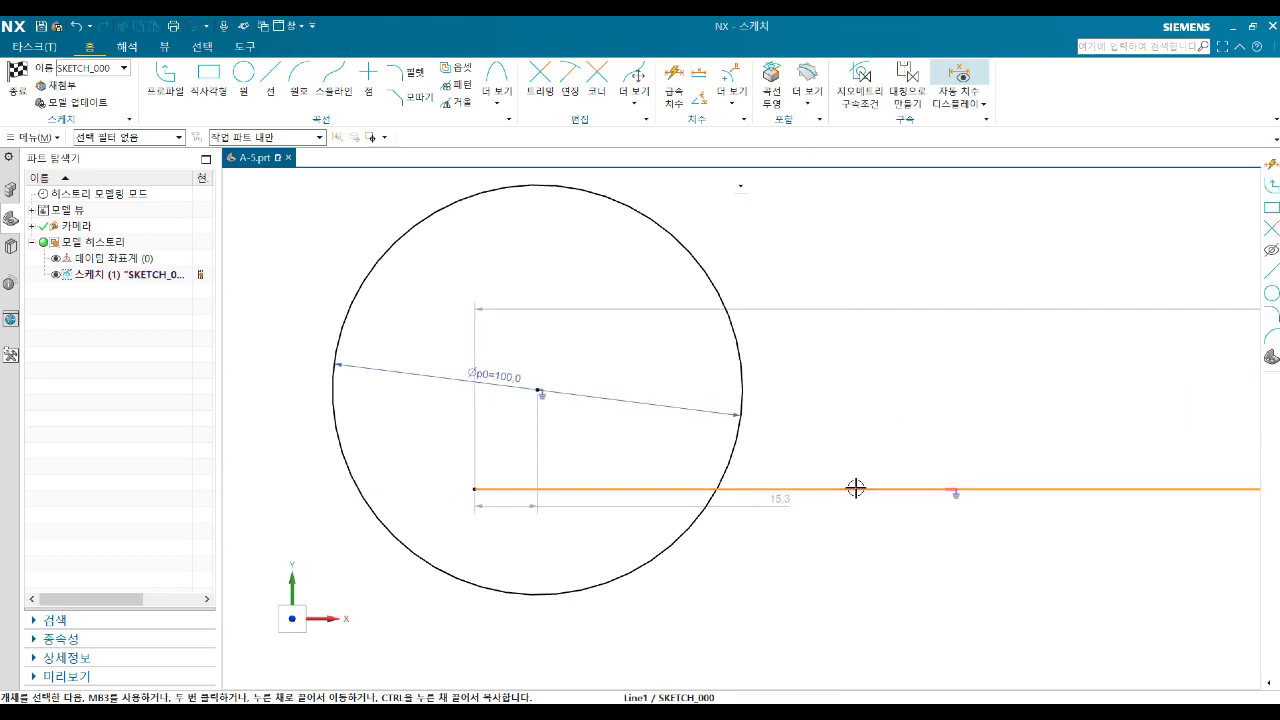
pyautogui.press('Escape')
pyautogui.scroll(-3, 1050, 510)
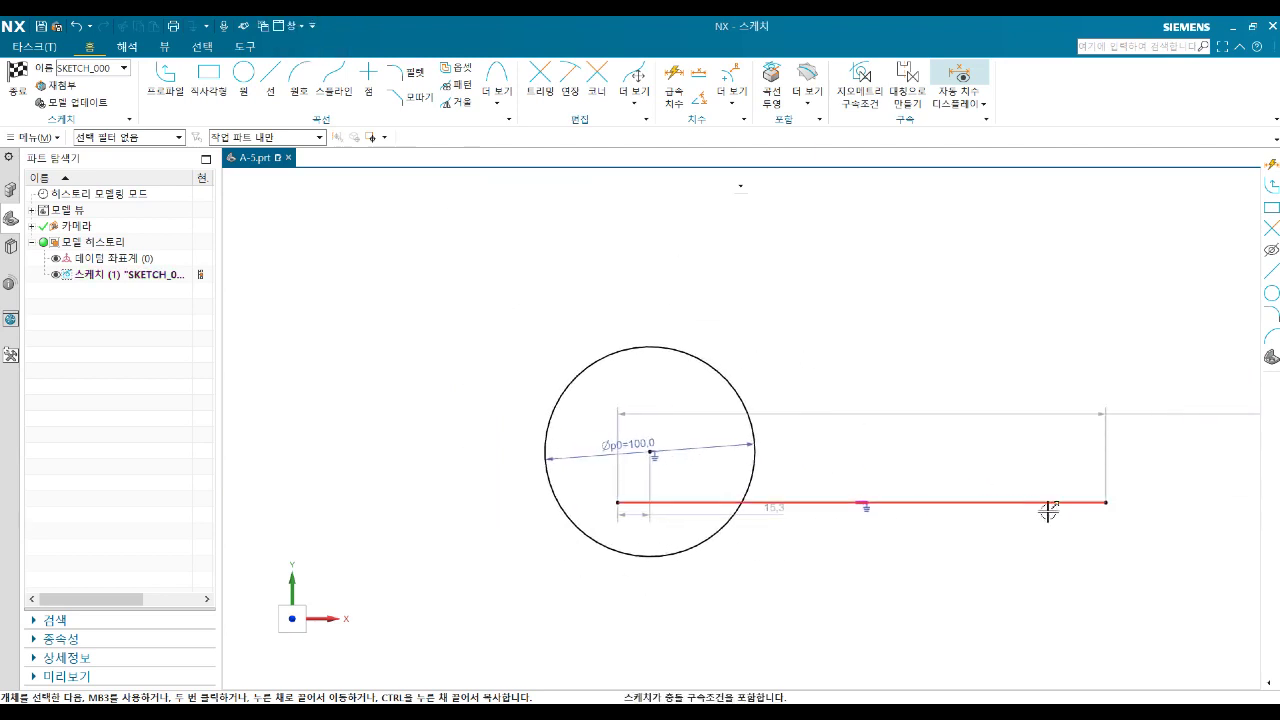
pyautogui.moveTo(1104, 502); pyautogui.dragTo(762, 513)
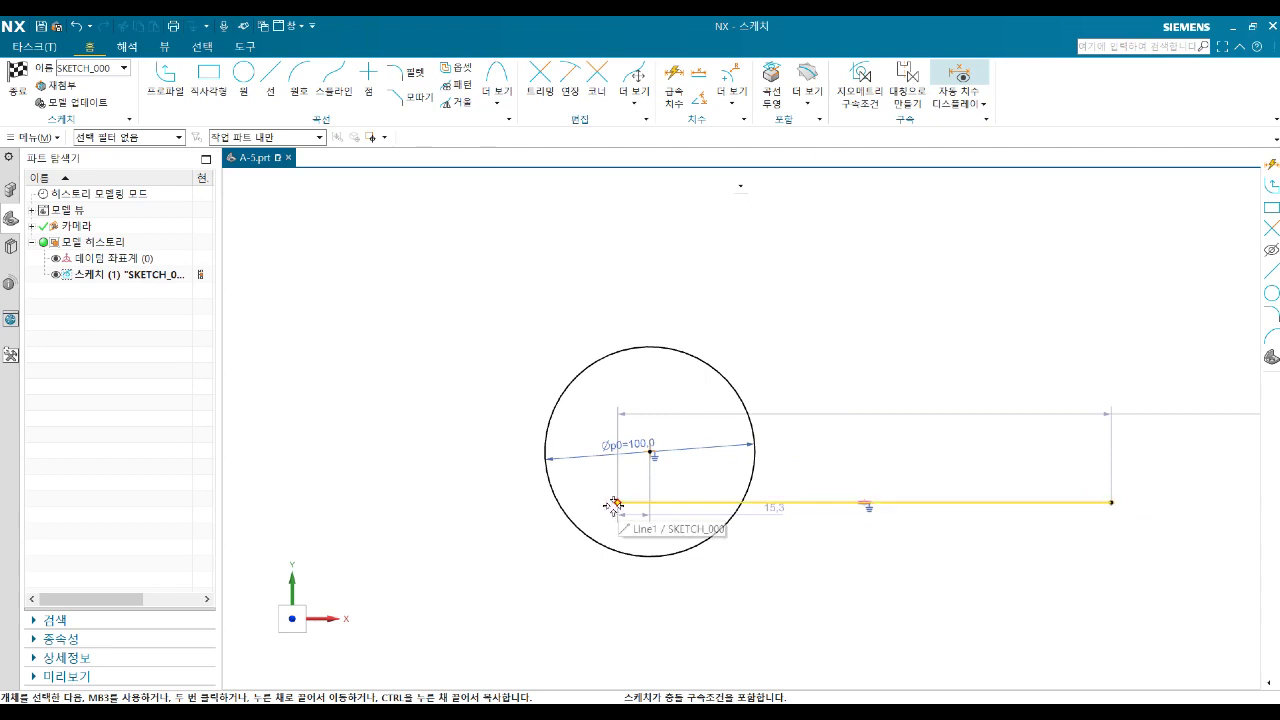
# Fix the line's left end and set its horizontal length to 100.
pyautogui.click(640, 487)
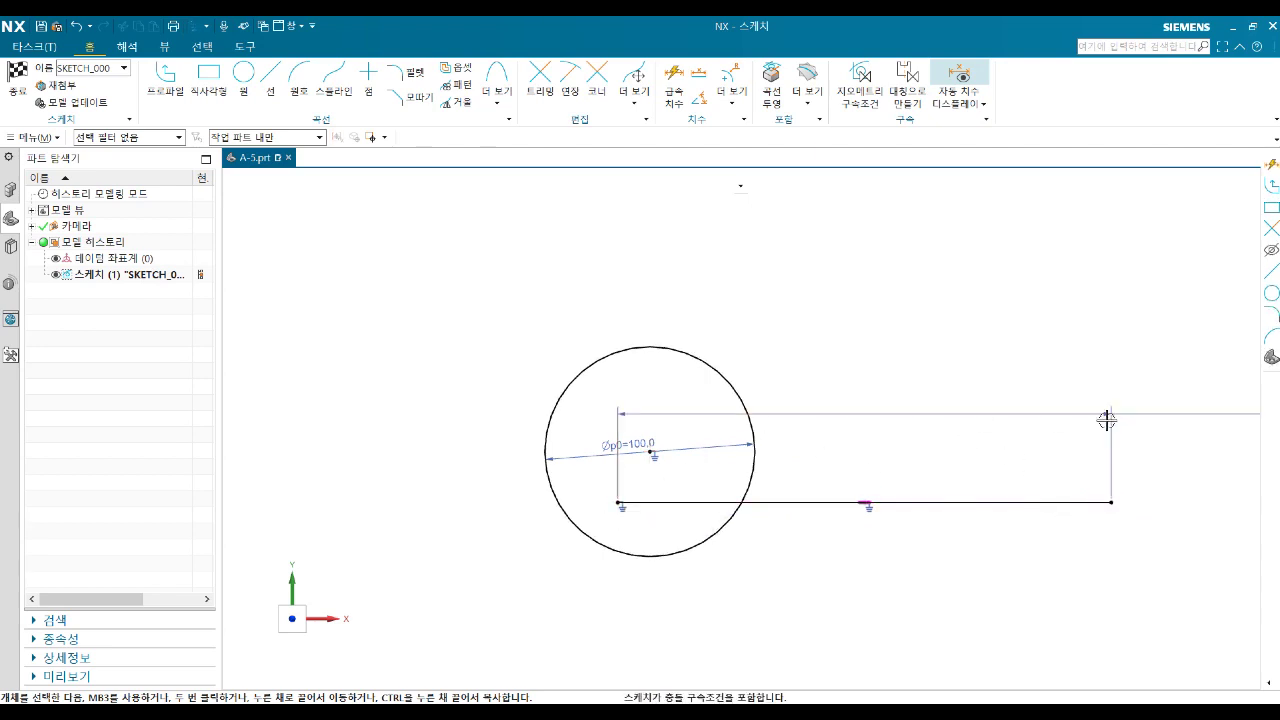
pyautogui.doubleClick(886, 420)
pyautogui.write('100')
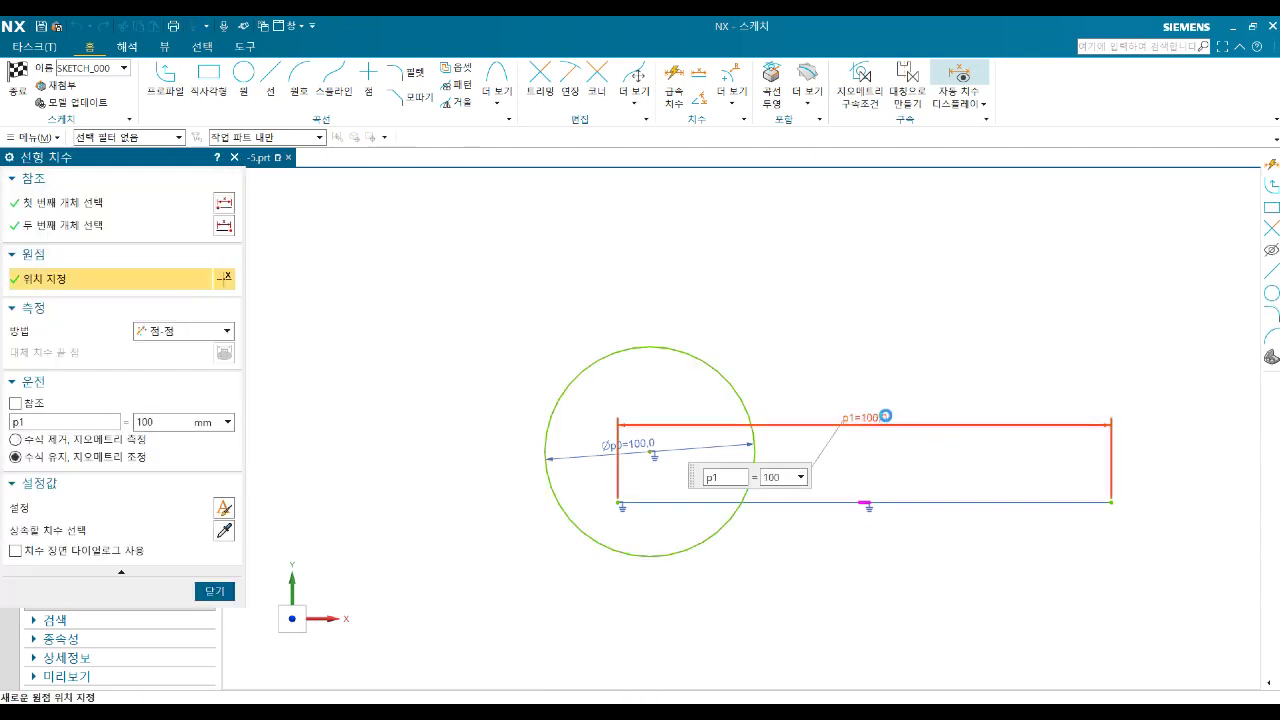
pyautogui.press('Return')
pyautogui.middleClick(886, 414)
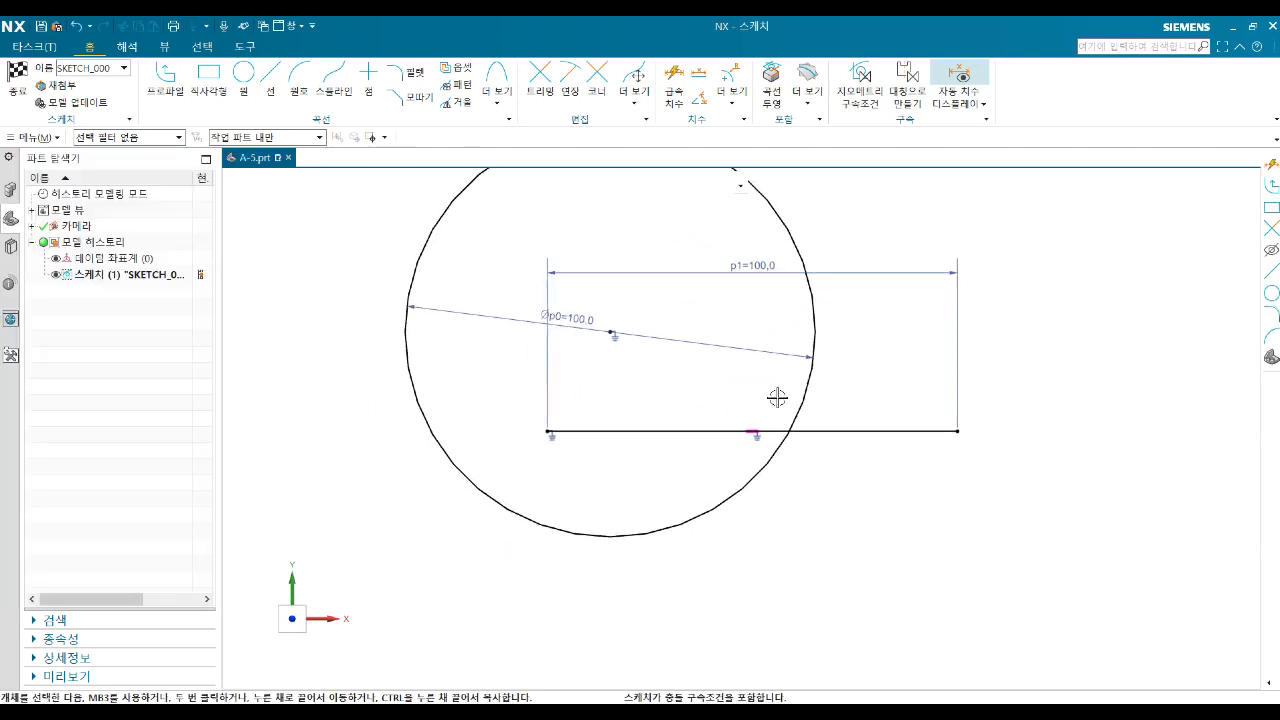
pyautogui.scroll(-1, 829, 380)
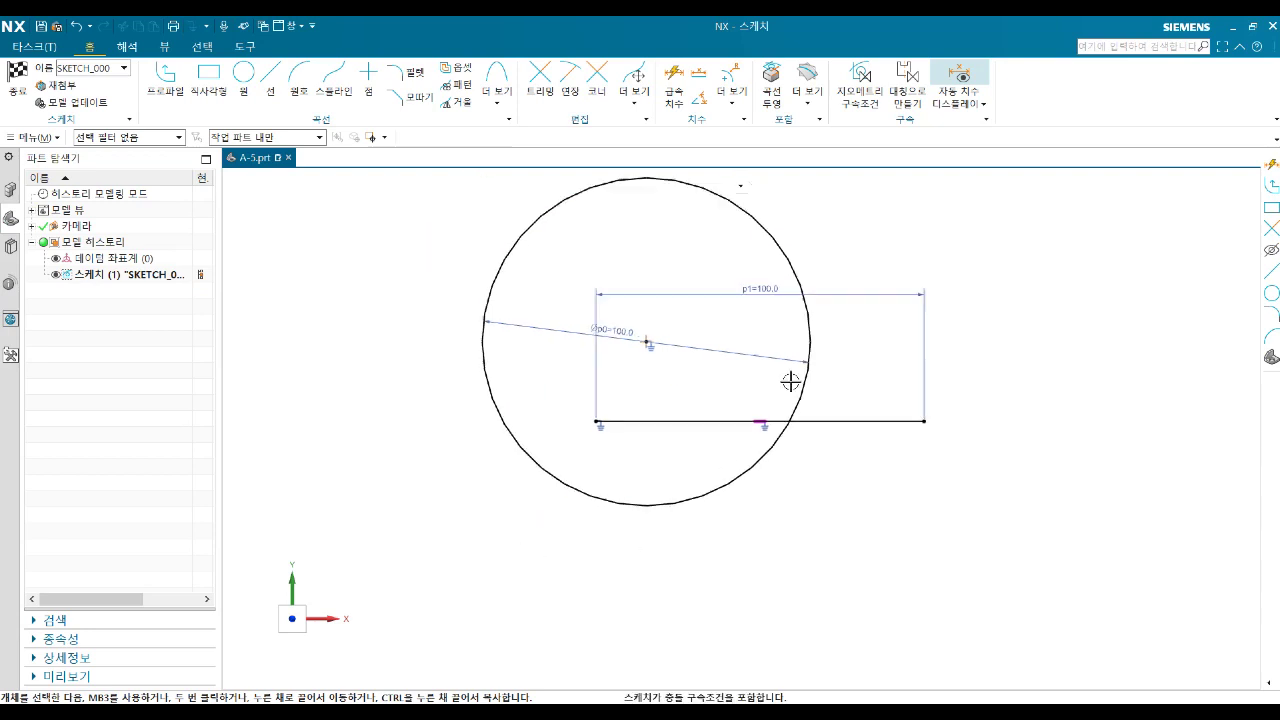
pyautogui.scroll(-2, 771, 423)
pyautogui.scroll(2, 771, 423)
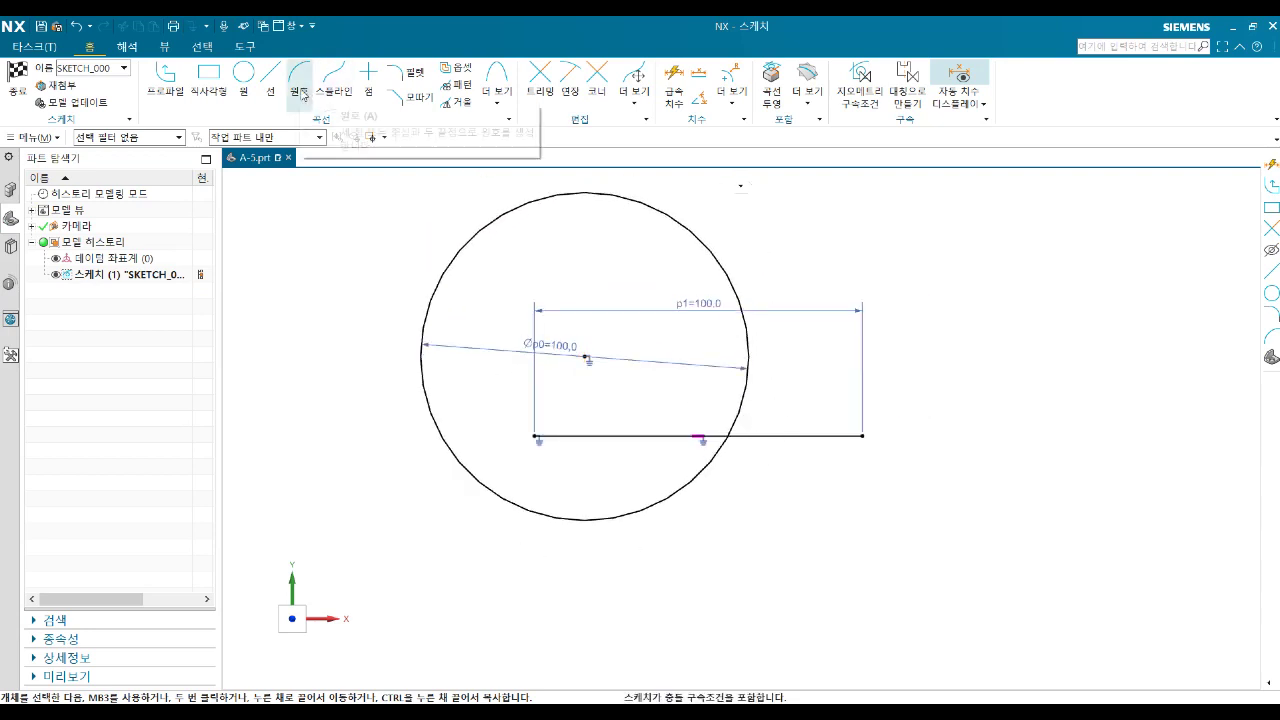
pyautogui.click(270, 78)
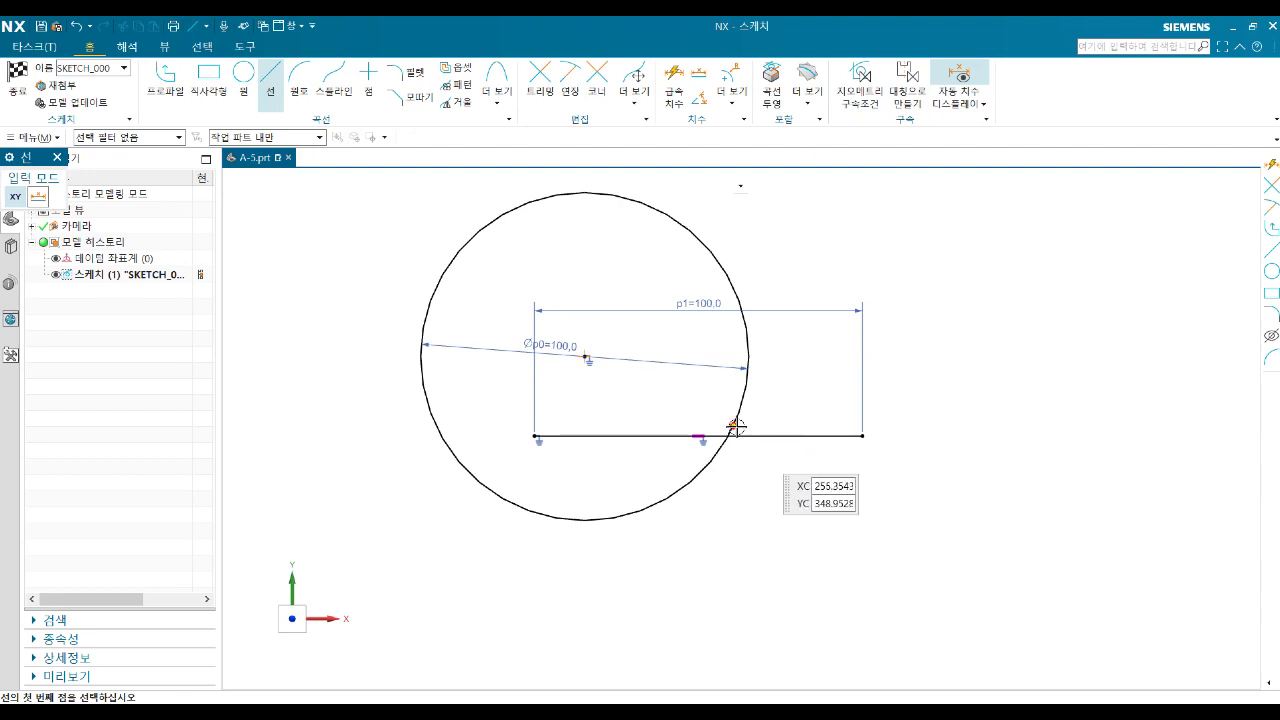
pyautogui.click(729, 192)
pyautogui.press('Escape')
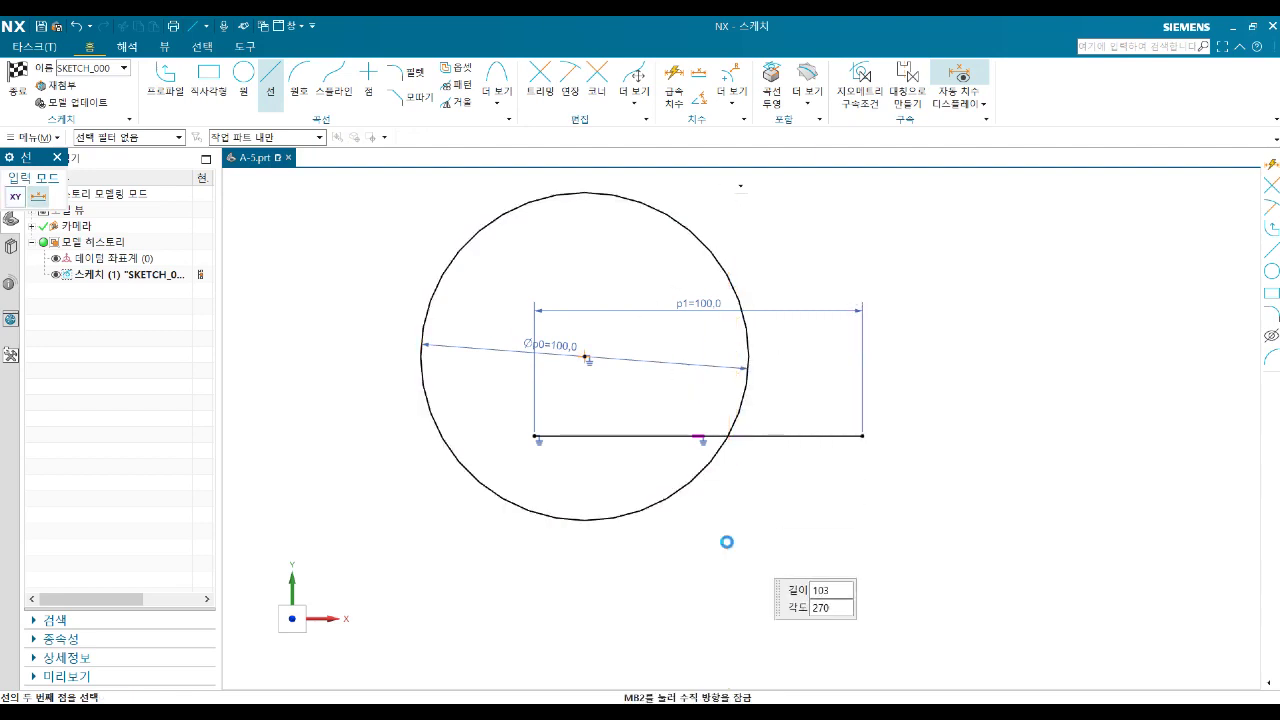
pyautogui.scroll(3, 729, 443)
pyautogui.scroll(3, 705, 330)
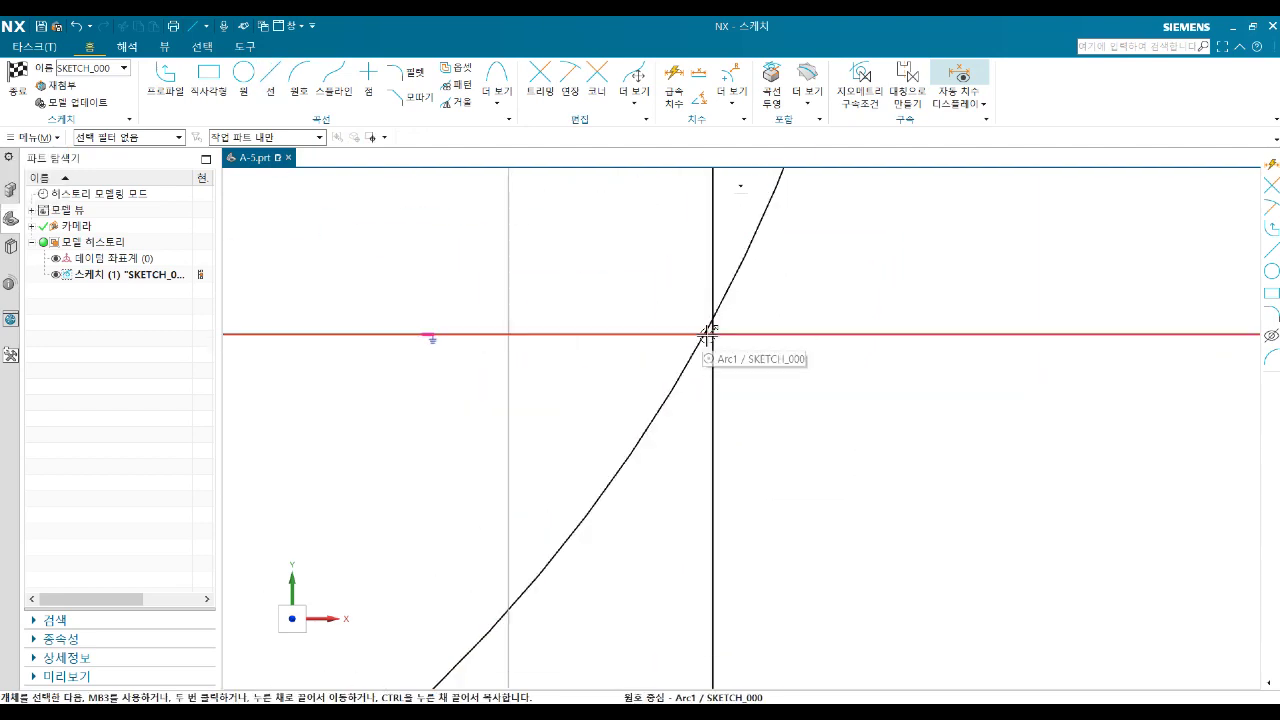
pyautogui.scroll(-2, 730, 373)
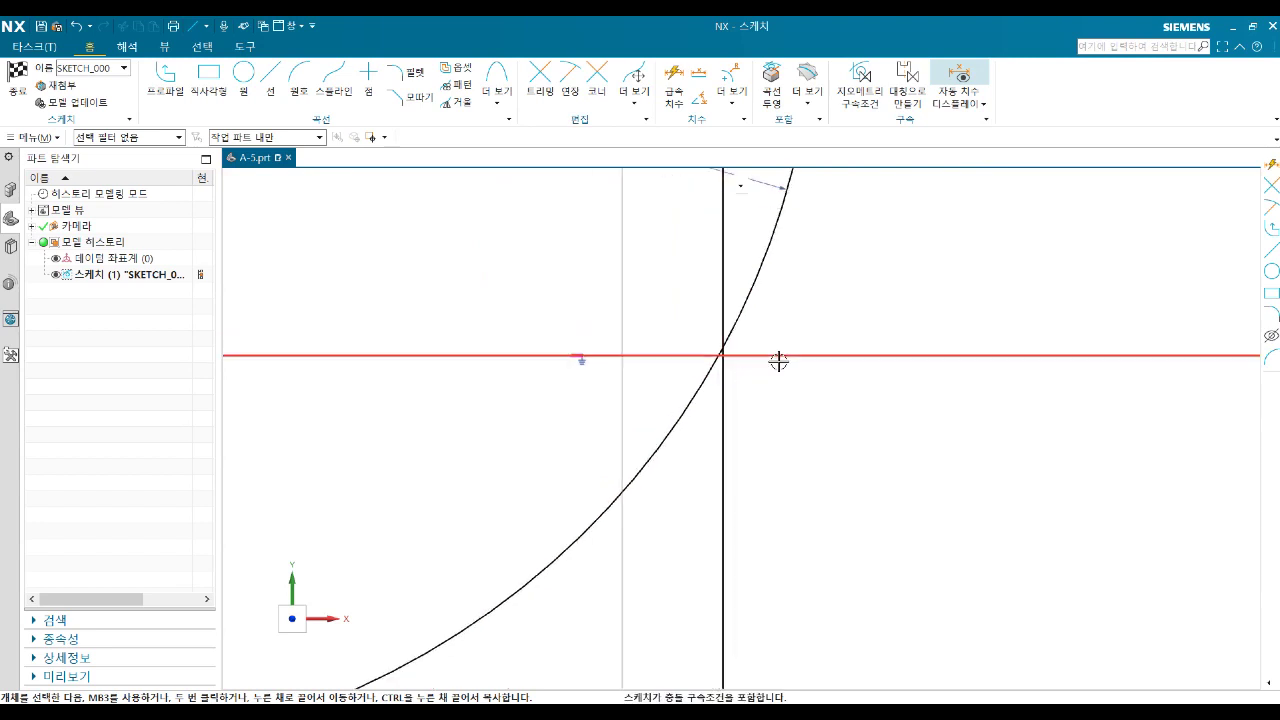
pyautogui.scroll(-1, 800, 400)
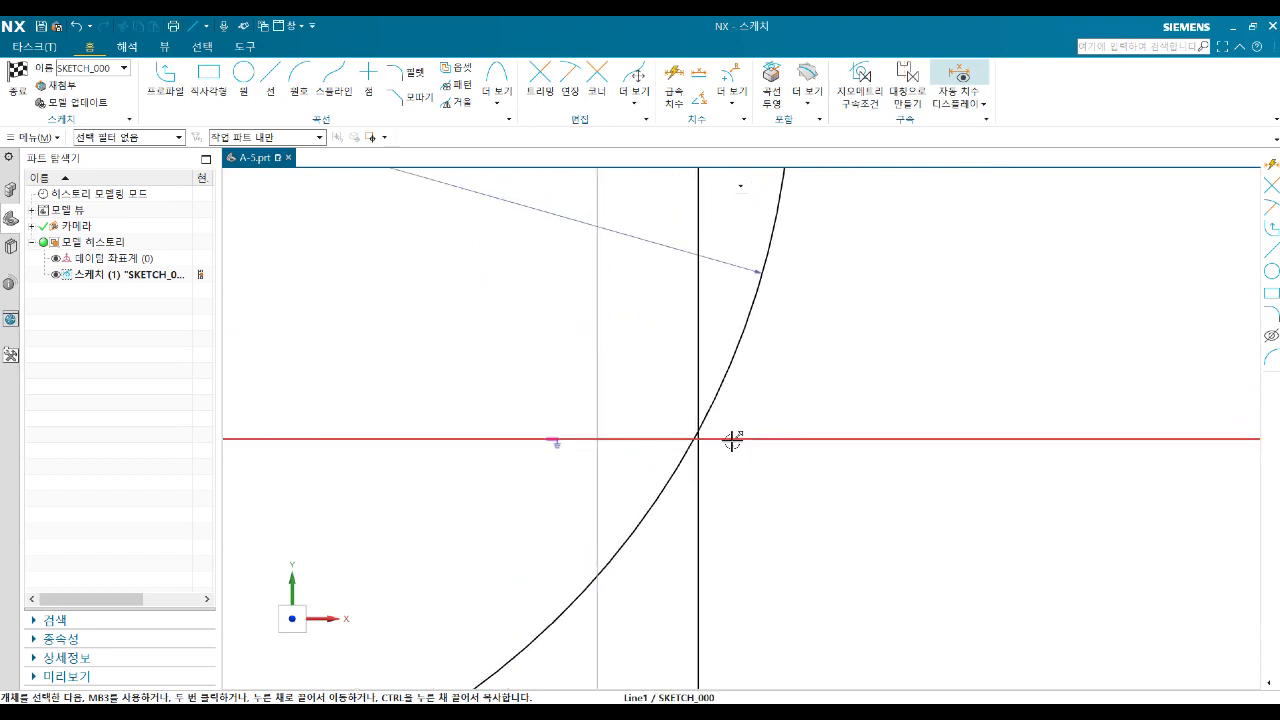
# Place a sketch point on the line near the axis–curve intersection.
pyautogui.click(369, 80)
pyautogui.scroll(2, 657, 391)
pyautogui.scroll(2, 720, 440)
pyautogui.keyDown('shift'); pyautogui.moveTo(766, 480); pyautogui.dragTo(658, 348, button='middle'); pyautogui.keyUp('shift')
pyautogui.scroll(2, 658, 348)
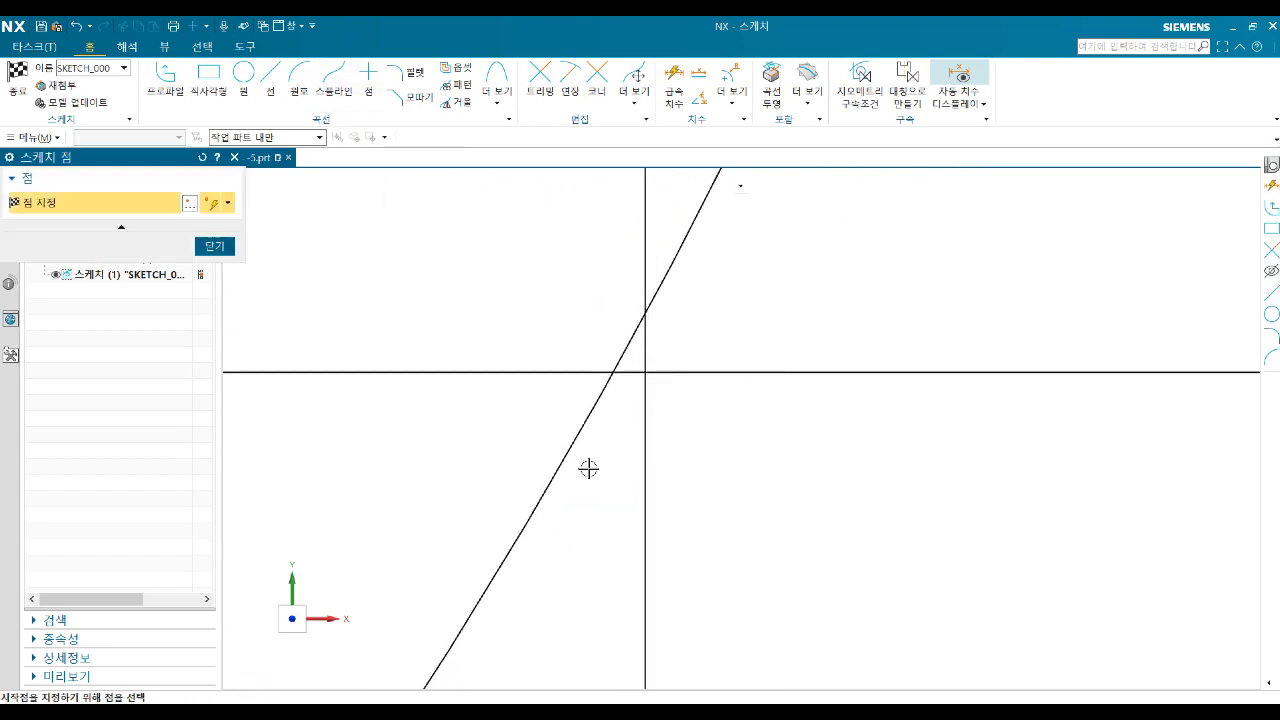
pyautogui.click(595, 409)
pyautogui.middleClick(595, 409)
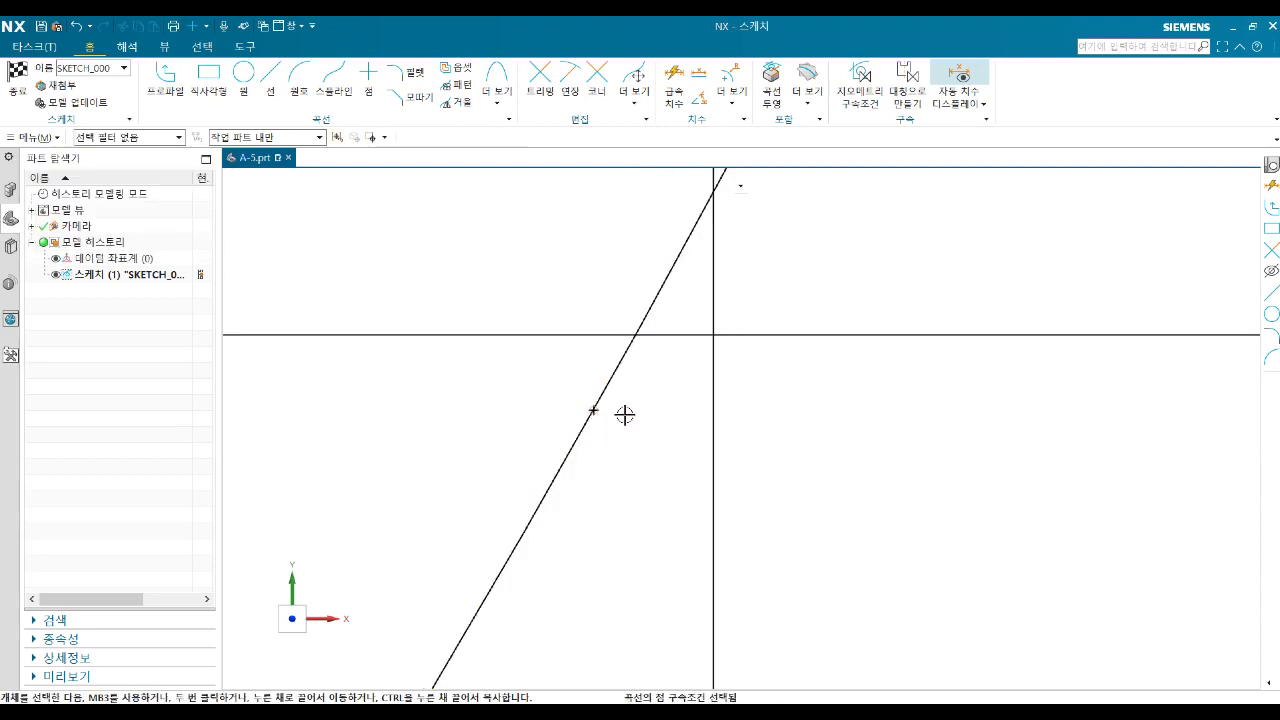
# Apply a point-on-curve constraint between the point and the sloped line.
pyautogui.click(810, 333)
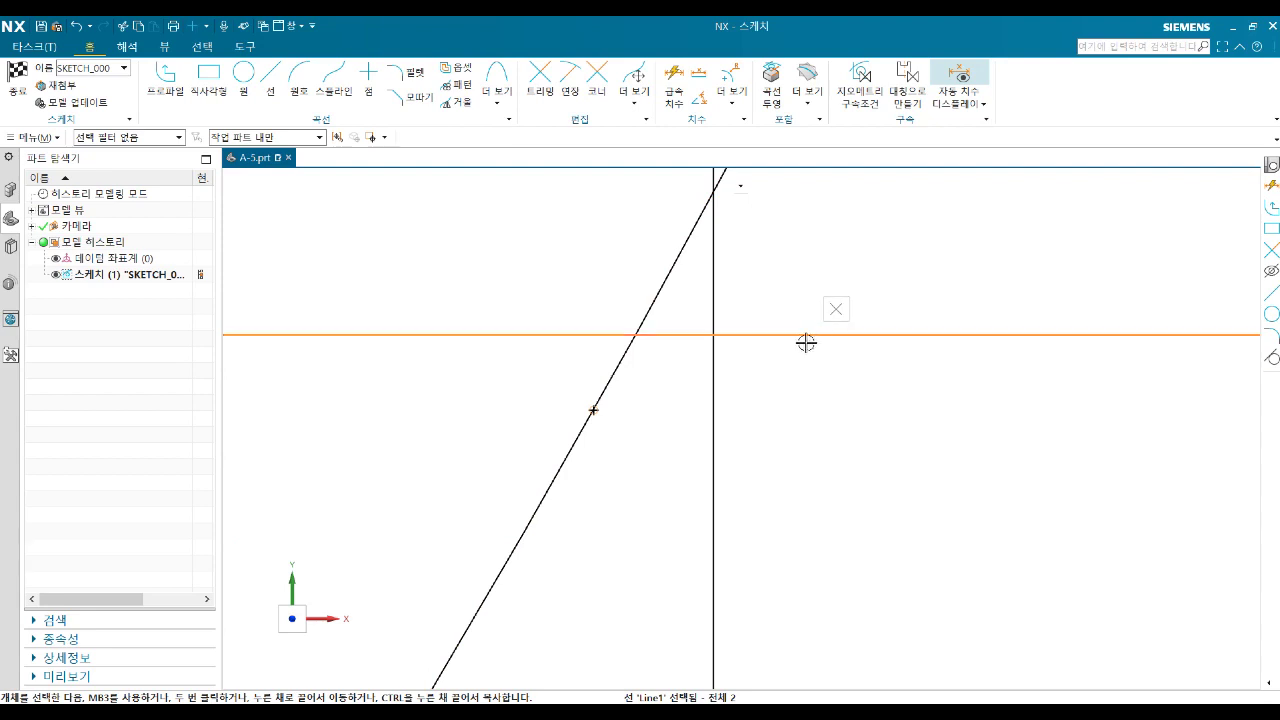
pyautogui.click(594, 411)
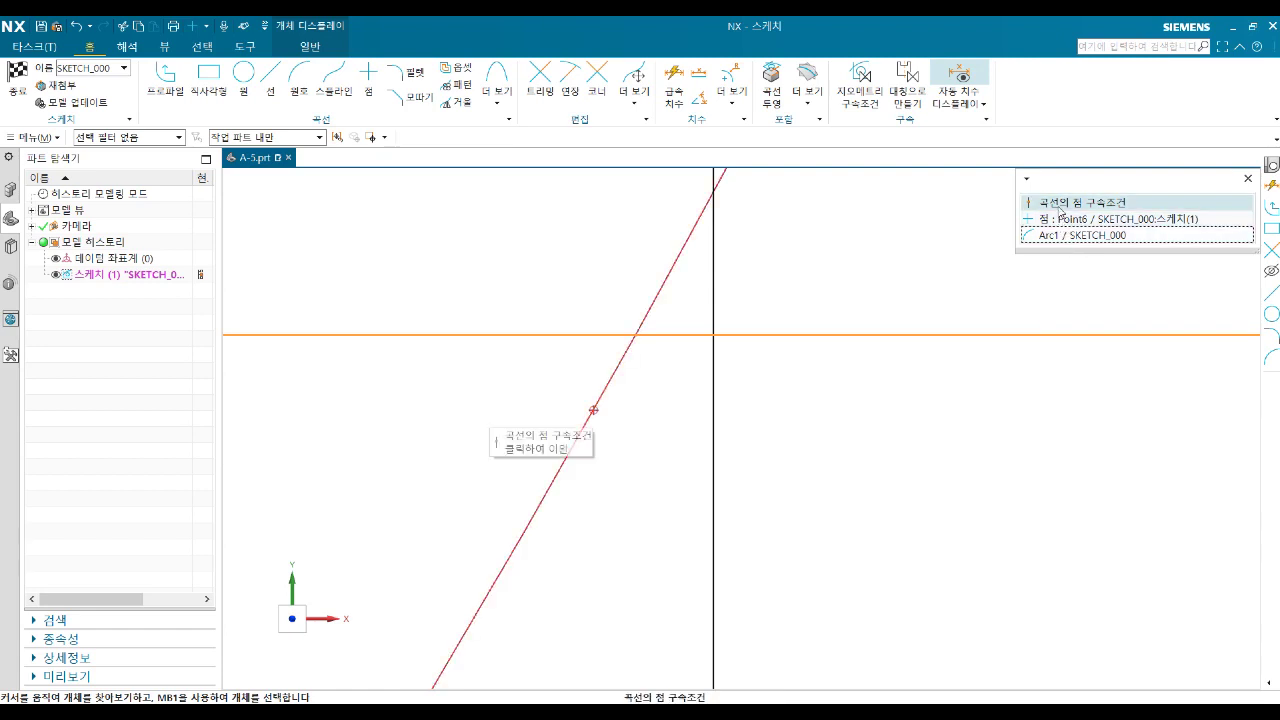
pyautogui.click(1059, 204)
pyautogui.click(594, 413)
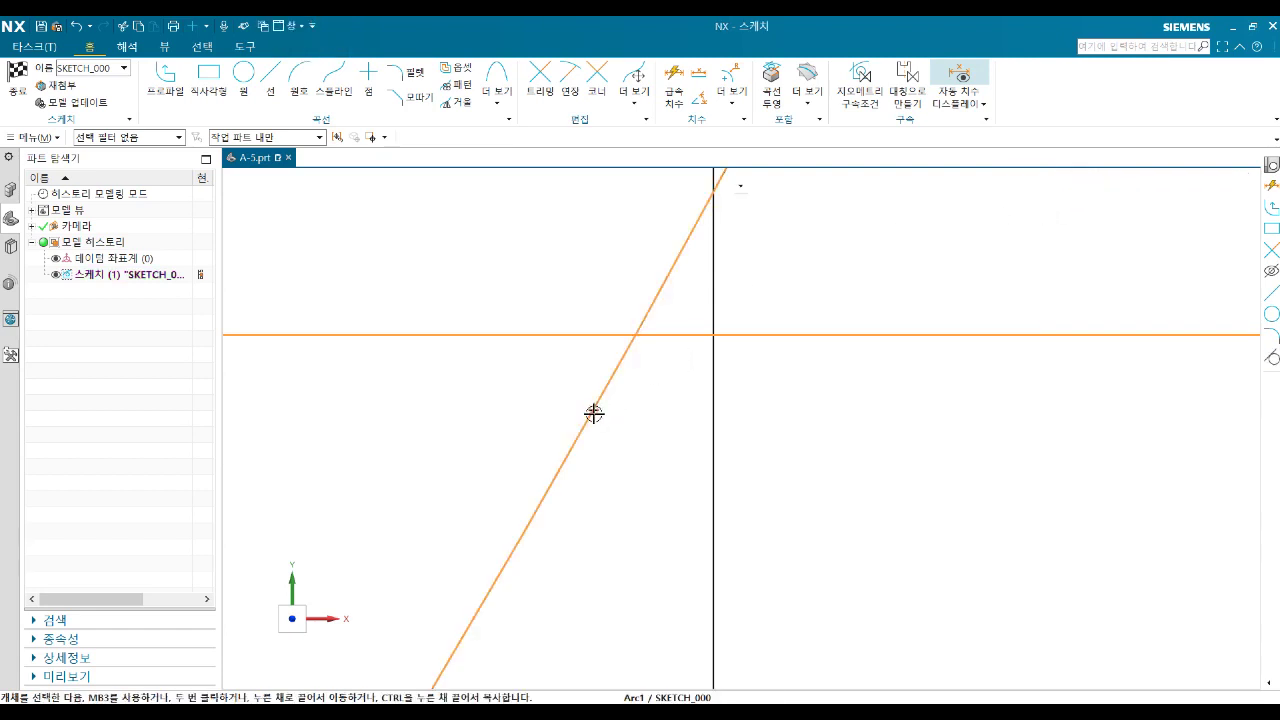
pyautogui.press('Escape')
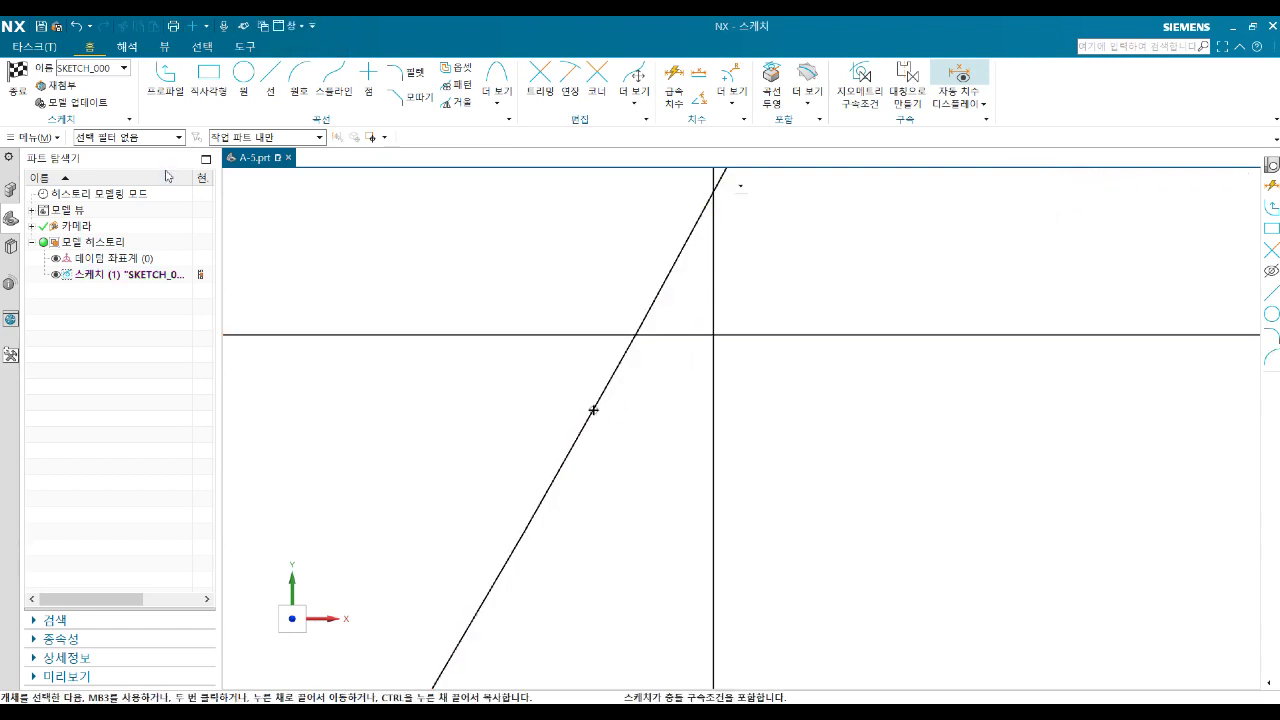
# With a points-only filter, make the crossing point lie on the horizontal line.
pyautogui.click(466, 334)
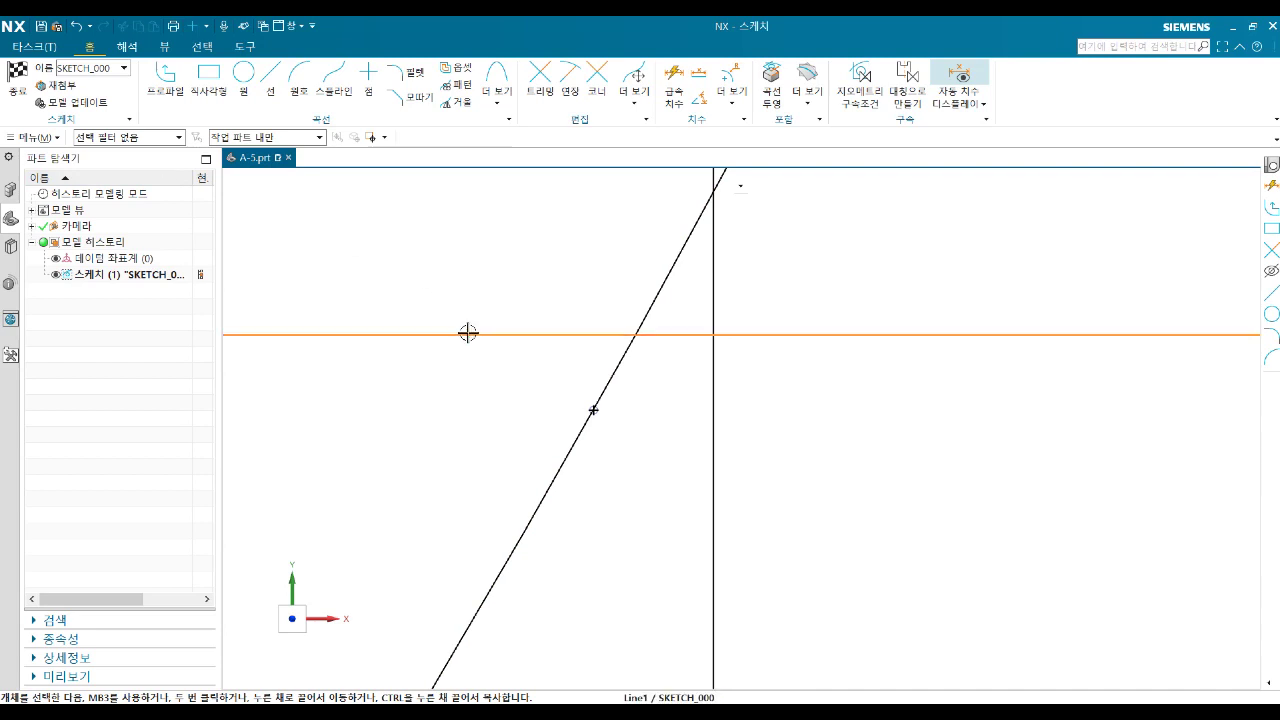
pyautogui.click(143, 140)
pyautogui.click(100, 224)
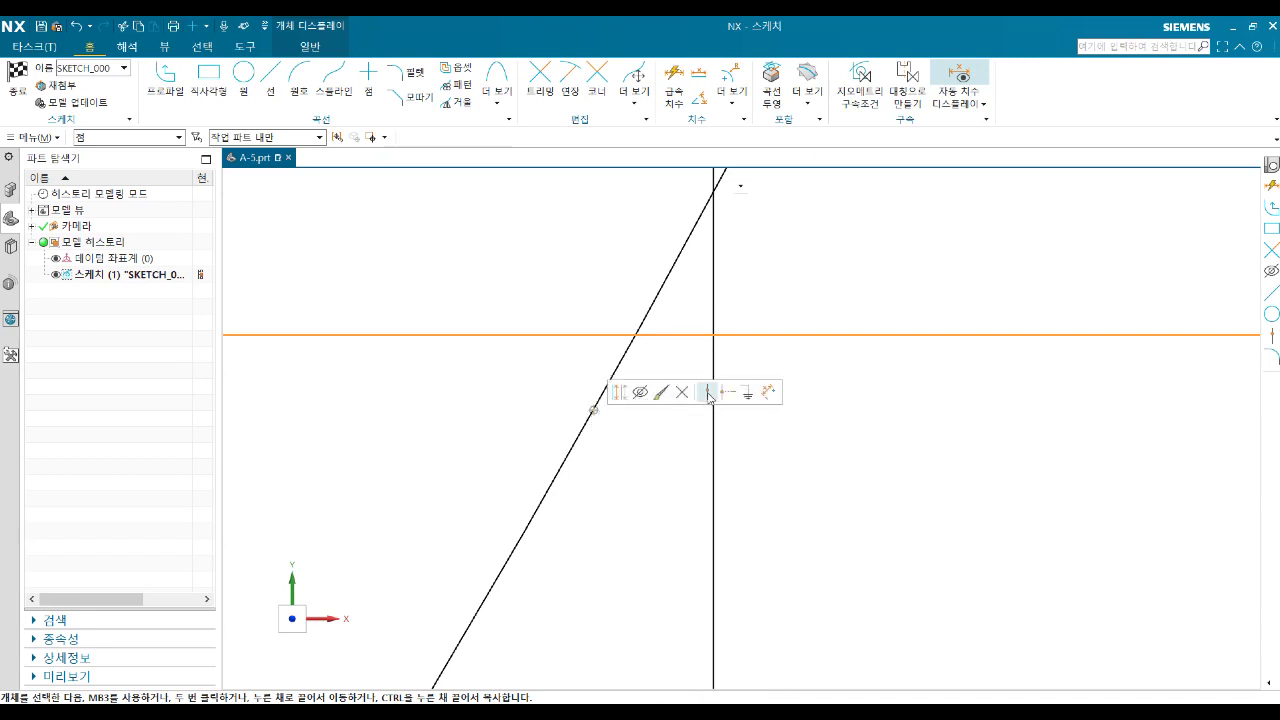
pyautogui.click(708, 393)
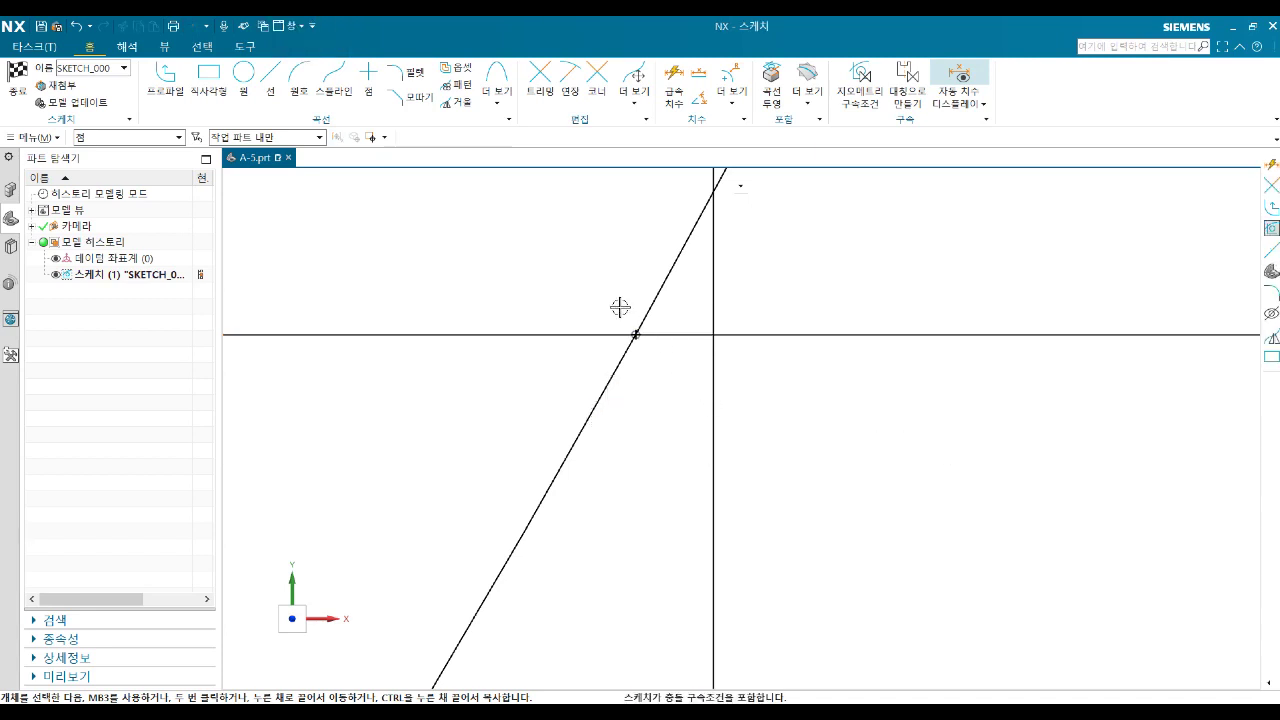
pyautogui.scroll(4, 660, 318)
pyautogui.scroll(1, 789, 327)
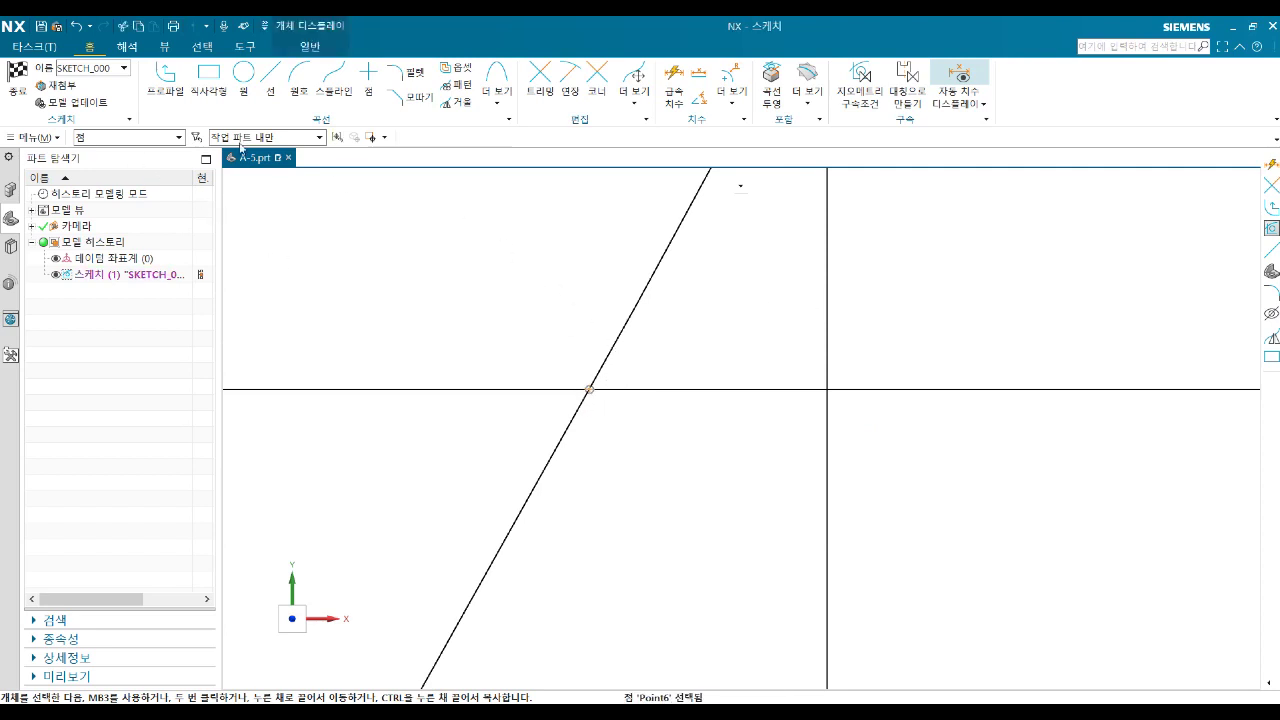
# Clear the selection filter, delete the extra vertical line and recentre the view.
pyautogui.click(130, 137)
pyautogui.click(110, 153)
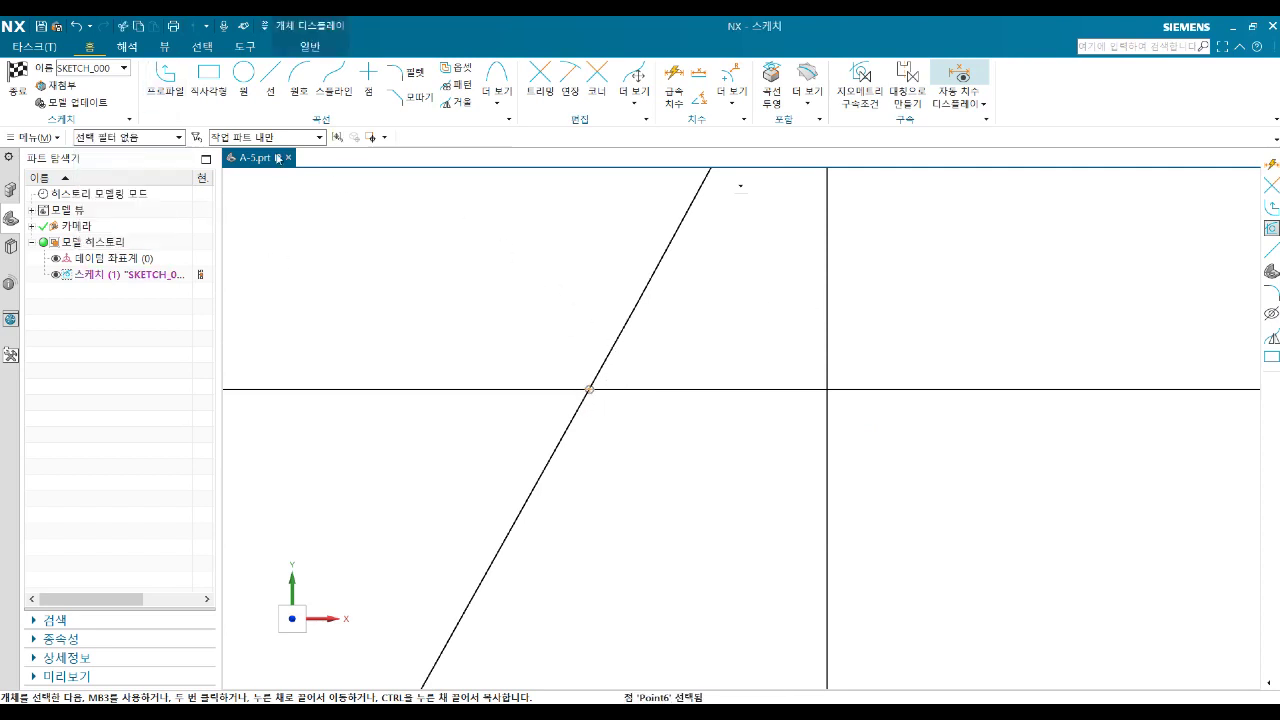
pyautogui.click(826, 257)
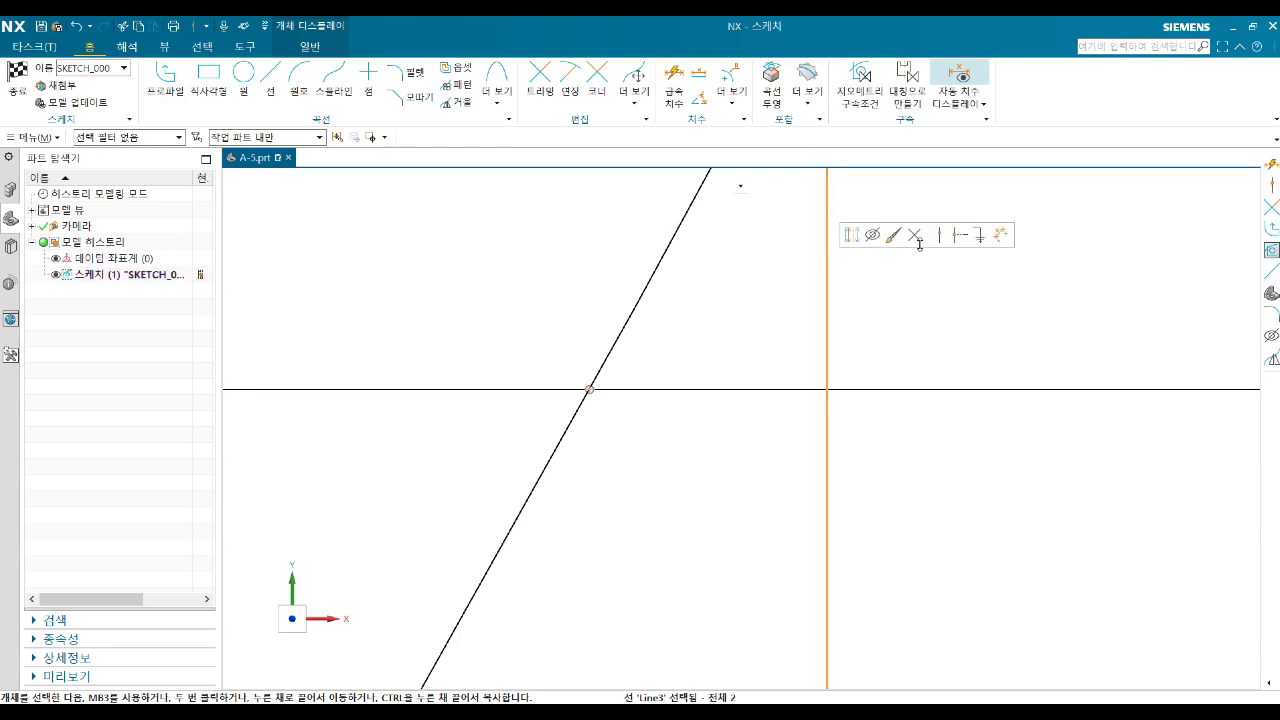
pyautogui.click(914, 235)
pyautogui.hotkey('ctrl', 'f')
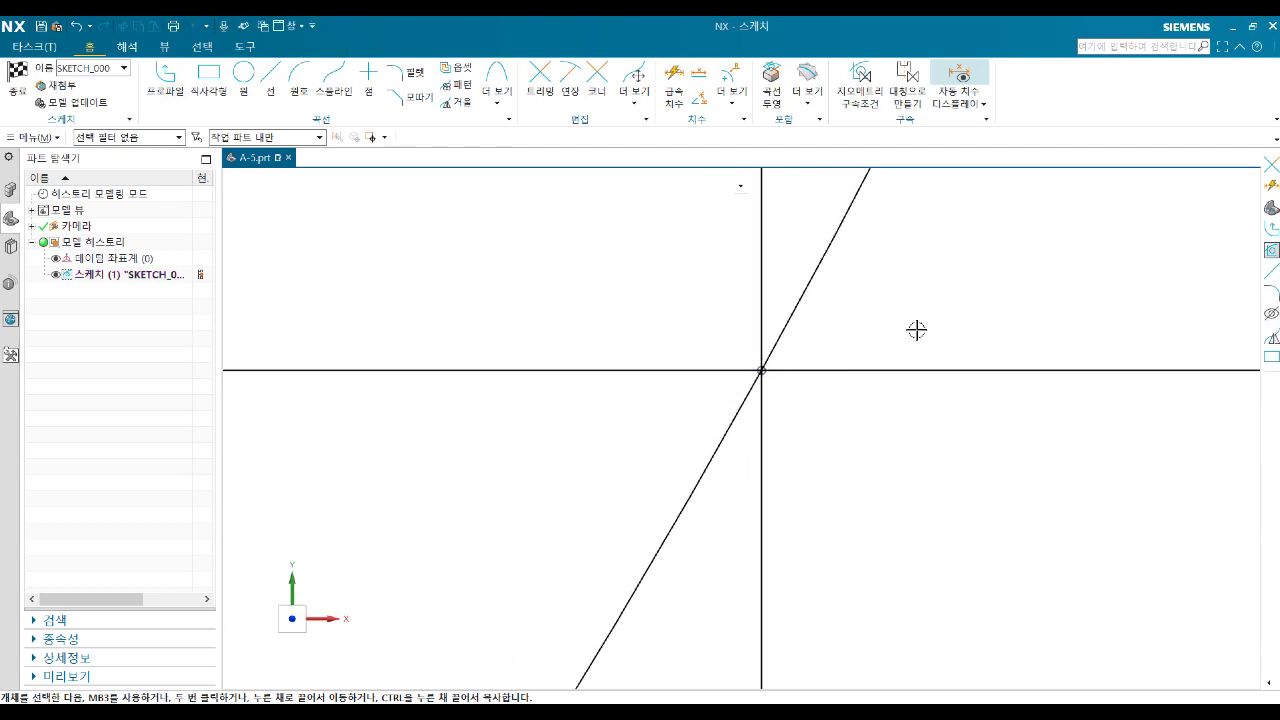
pyautogui.keyDown('shift'); pyautogui.moveTo(916, 330); pyautogui.dragTo(820, 424, button='middle'); pyautogui.keyUp('shift')
pyautogui.scroll(-2, 840, 405)
pyautogui.scroll(-2, 860, 385)
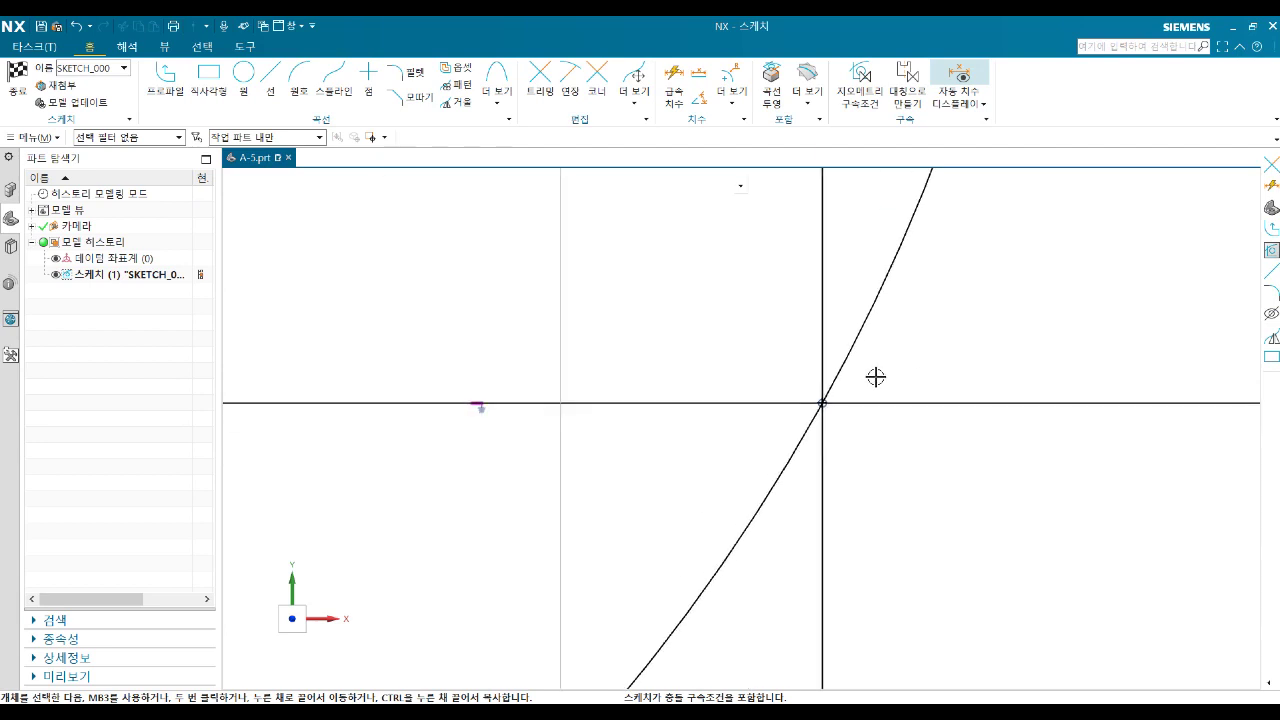
pyautogui.keyDown('shift'); pyautogui.moveTo(877, 374); pyautogui.dragTo(600, 477, button='middle'); pyautogui.keyUp('shift')
pyautogui.click(368, 78)
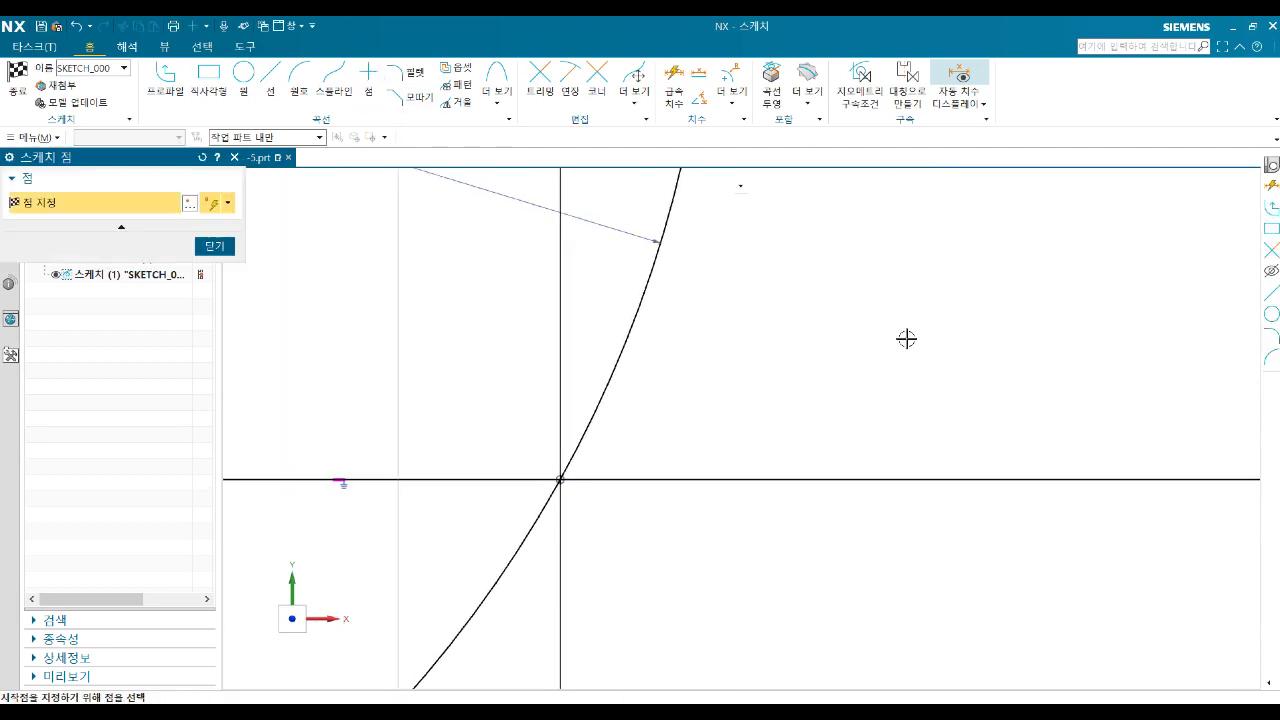
pyautogui.scroll(-4, 869, 421)
pyautogui.click(903, 485)
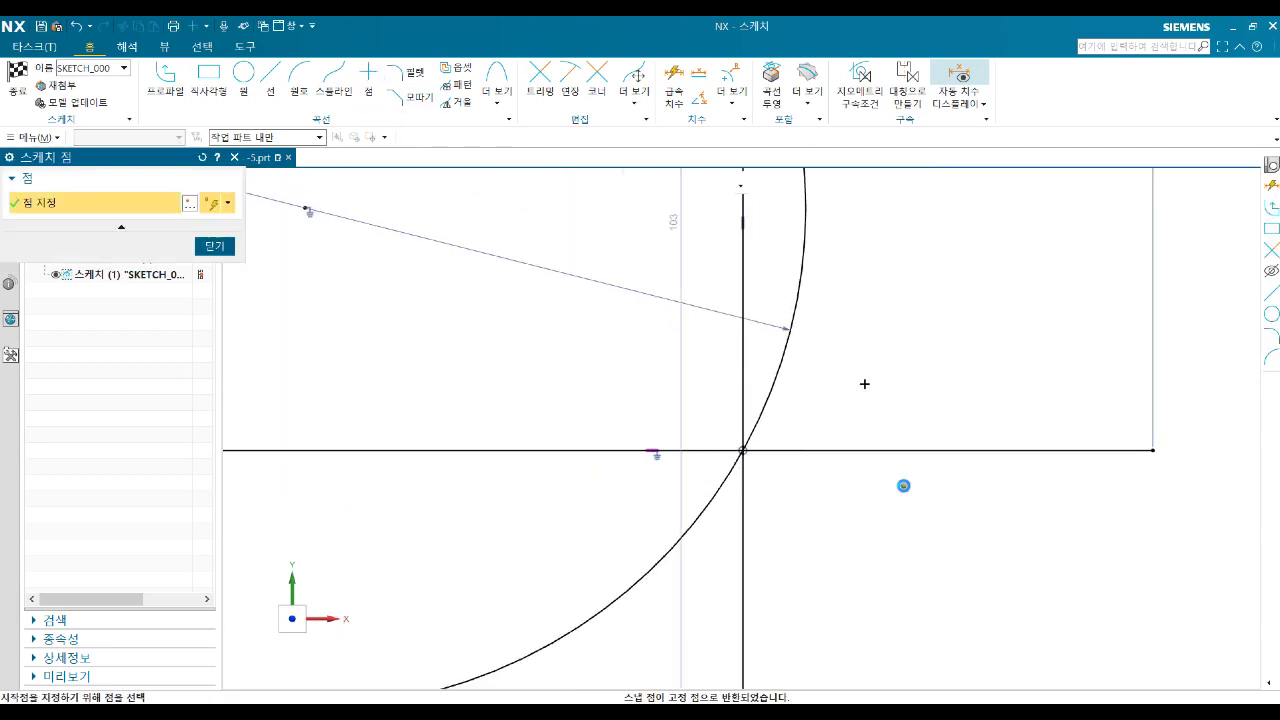
pyautogui.click(977, 356)
pyautogui.press('Escape')
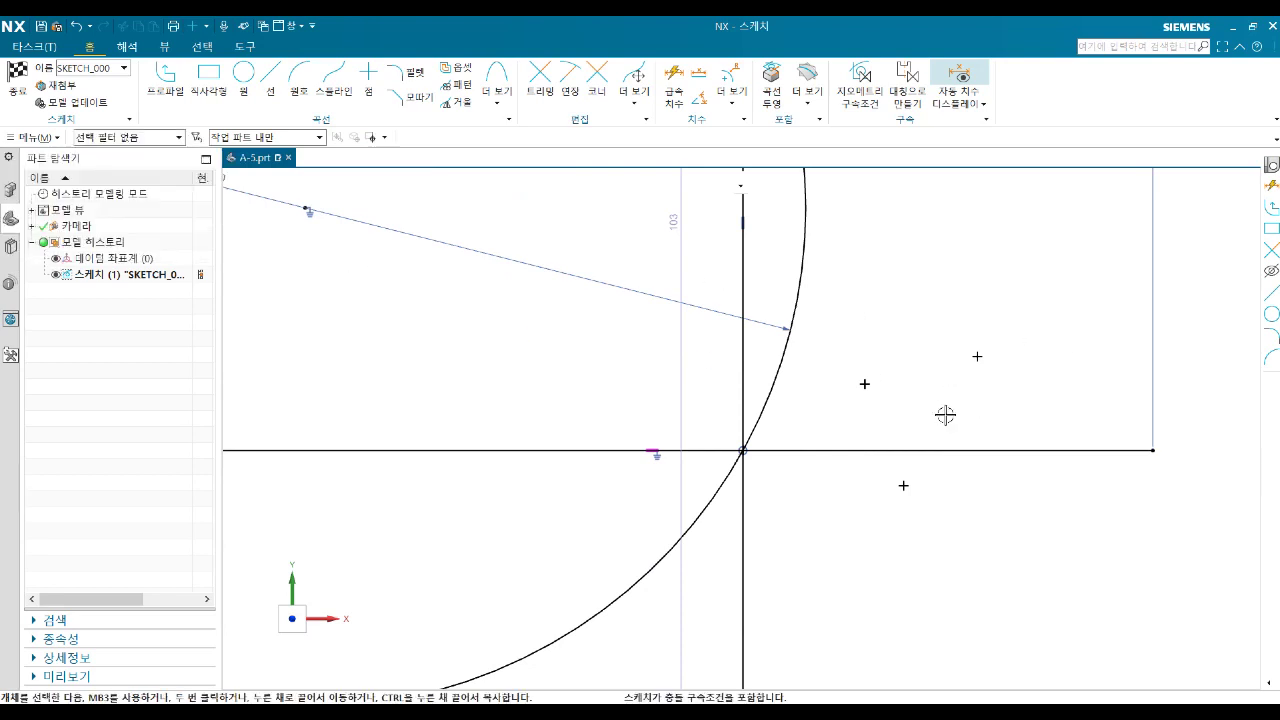
pyautogui.keyDown('shift'); pyautogui.moveTo(979, 400); pyautogui.dragTo(888, 385, button='middle'); pyautogui.keyUp('shift')
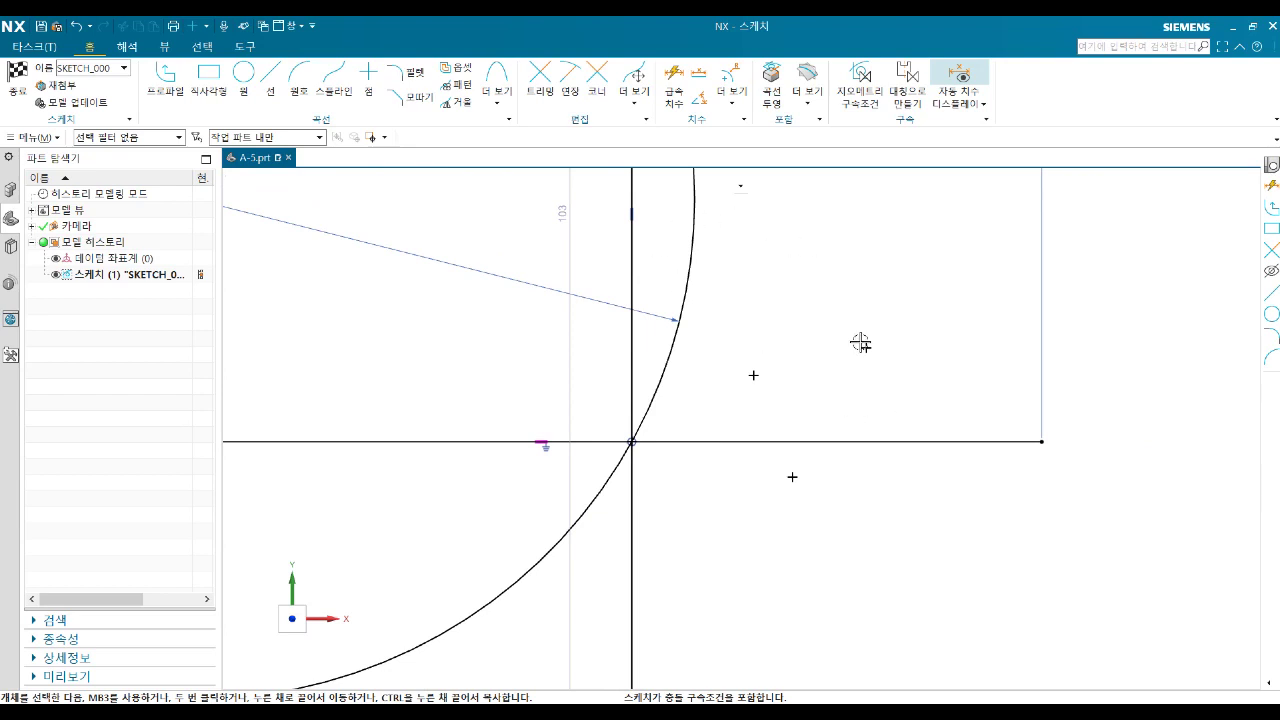
pyautogui.moveTo(929, 309); pyautogui.dragTo(831, 366)
pyautogui.press('Delete')
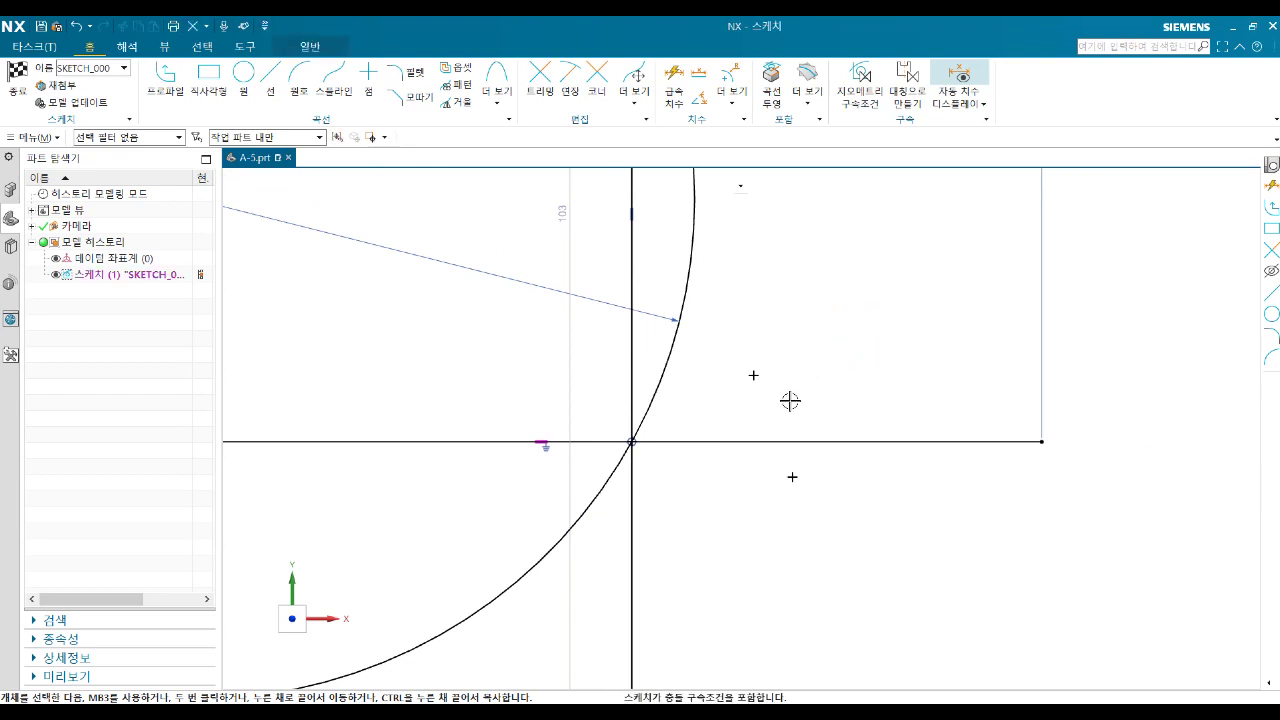
pyautogui.click(792, 477)
pyautogui.press('Delete')
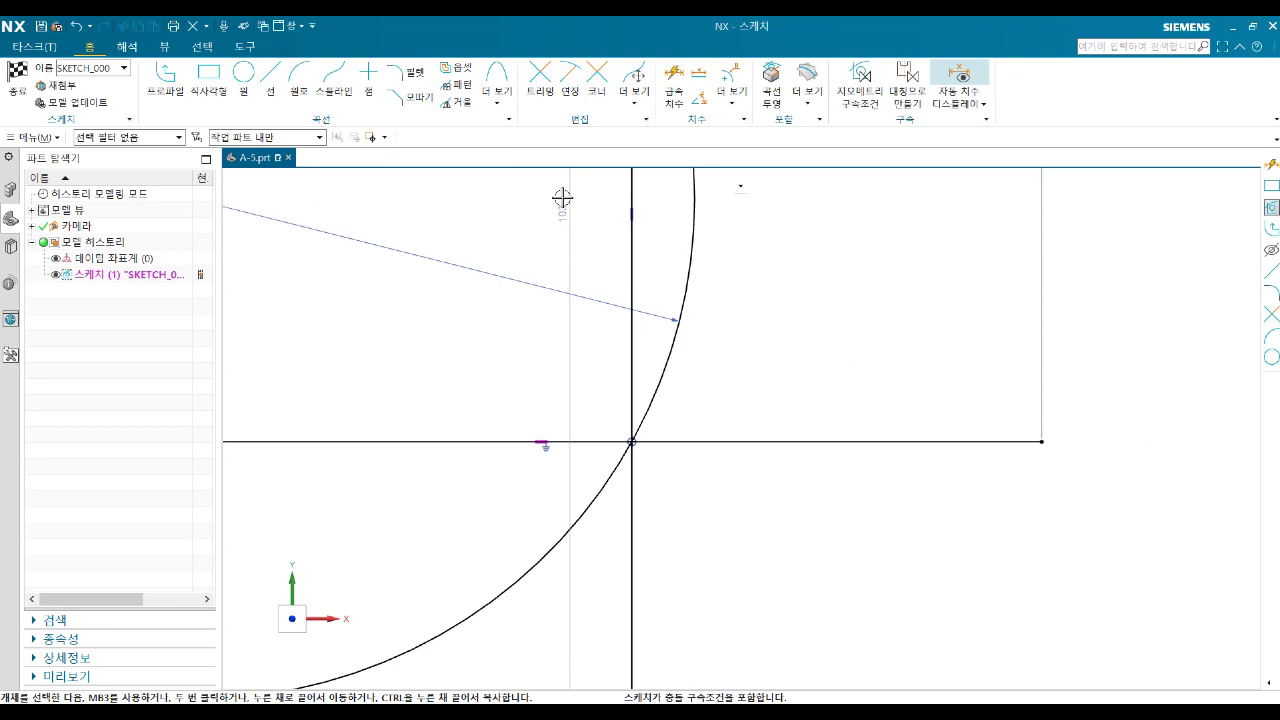
pyautogui.click(347, 104)
pyautogui.click(922, 220)
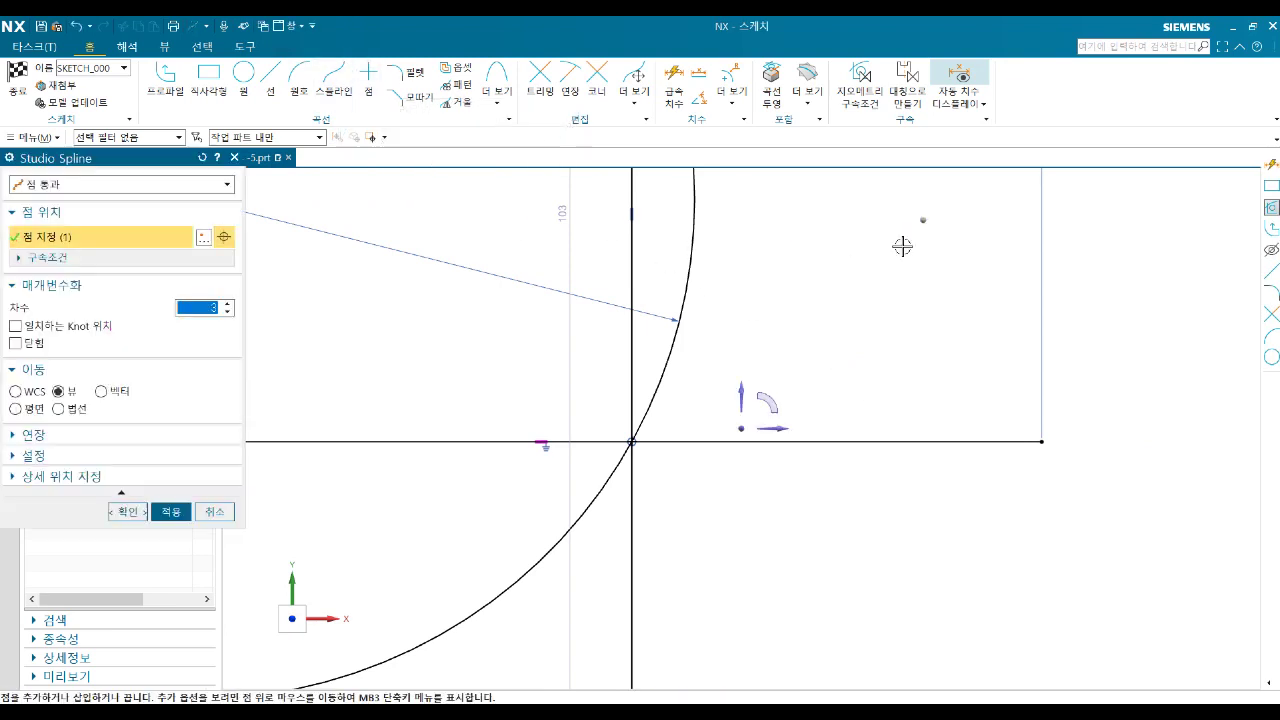
pyautogui.click(868, 324)
pyautogui.click(971, 538)
pyautogui.click(855, 599)
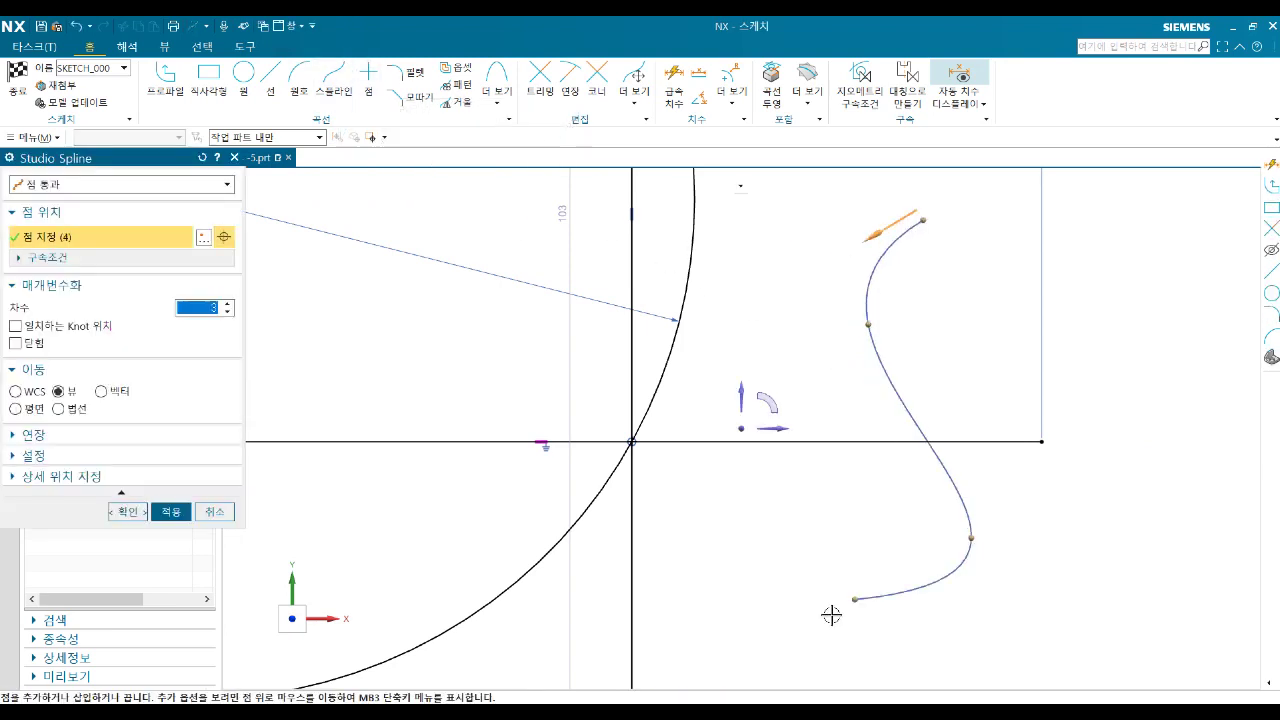
pyautogui.click(786, 537)
pyautogui.click(127, 511)
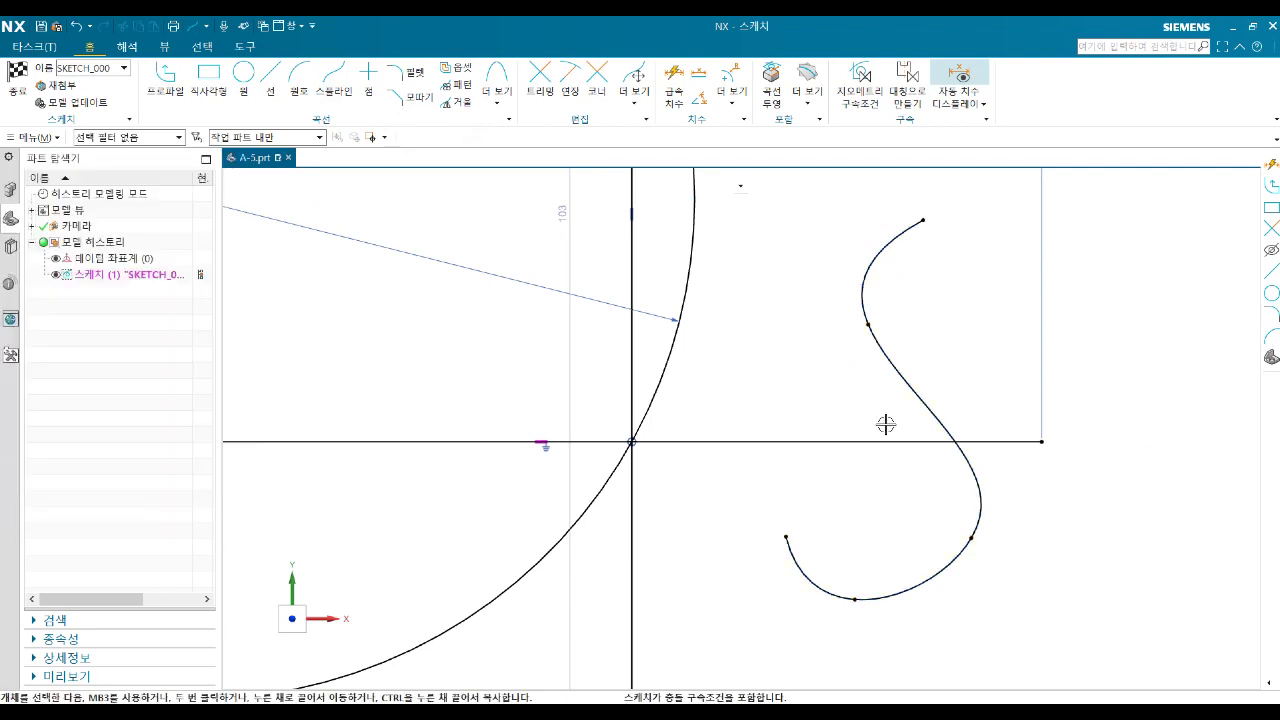
pyautogui.scroll(-2, 903, 309)
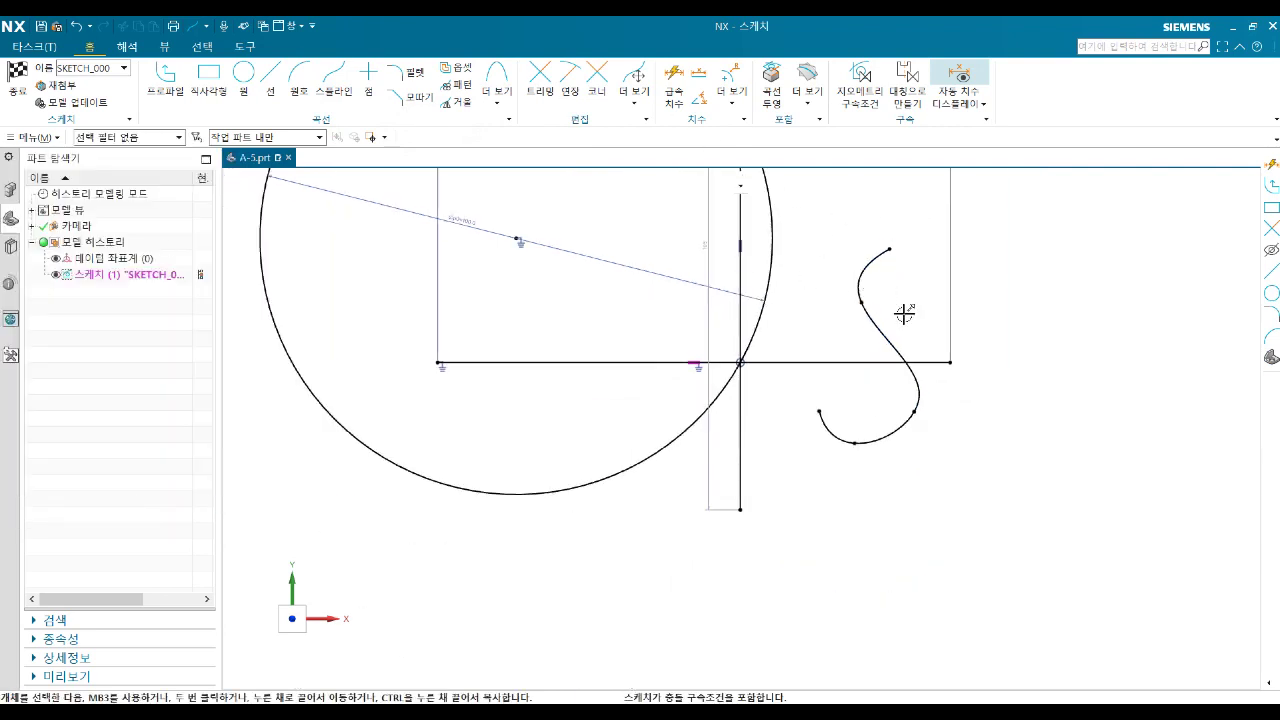
pyautogui.scroll(-1, 880, 323)
pyautogui.click(880, 320)
pyautogui.press('Delete')
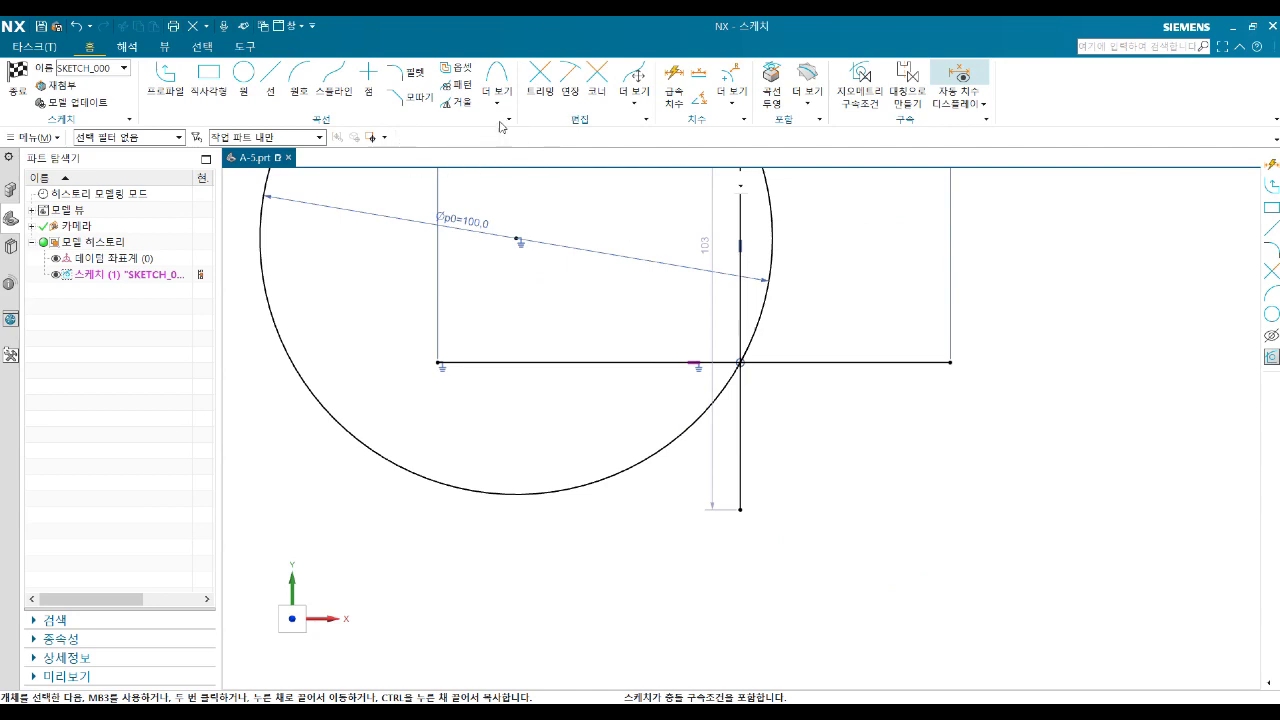
# Add an ellipse with radii 10 and 20, centred right of the Ø100 circle.
pyautogui.hotkey('ctrl', 'f')
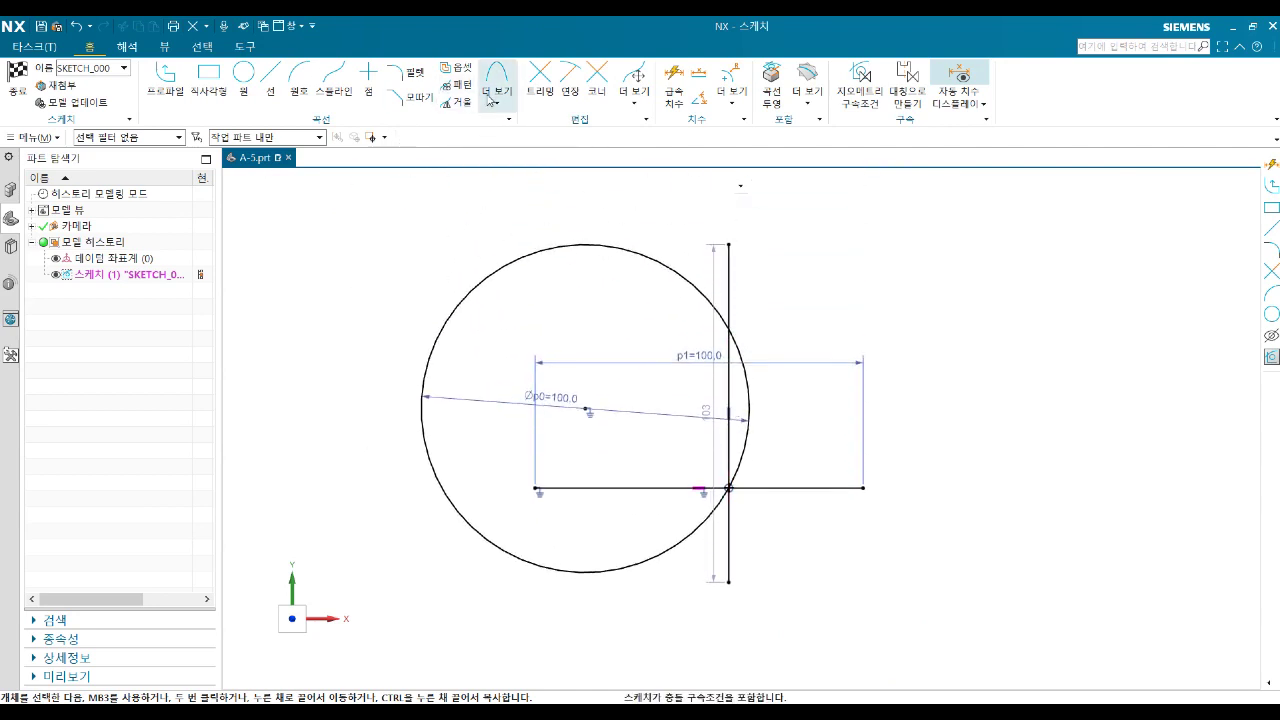
pyautogui.click(495, 100)
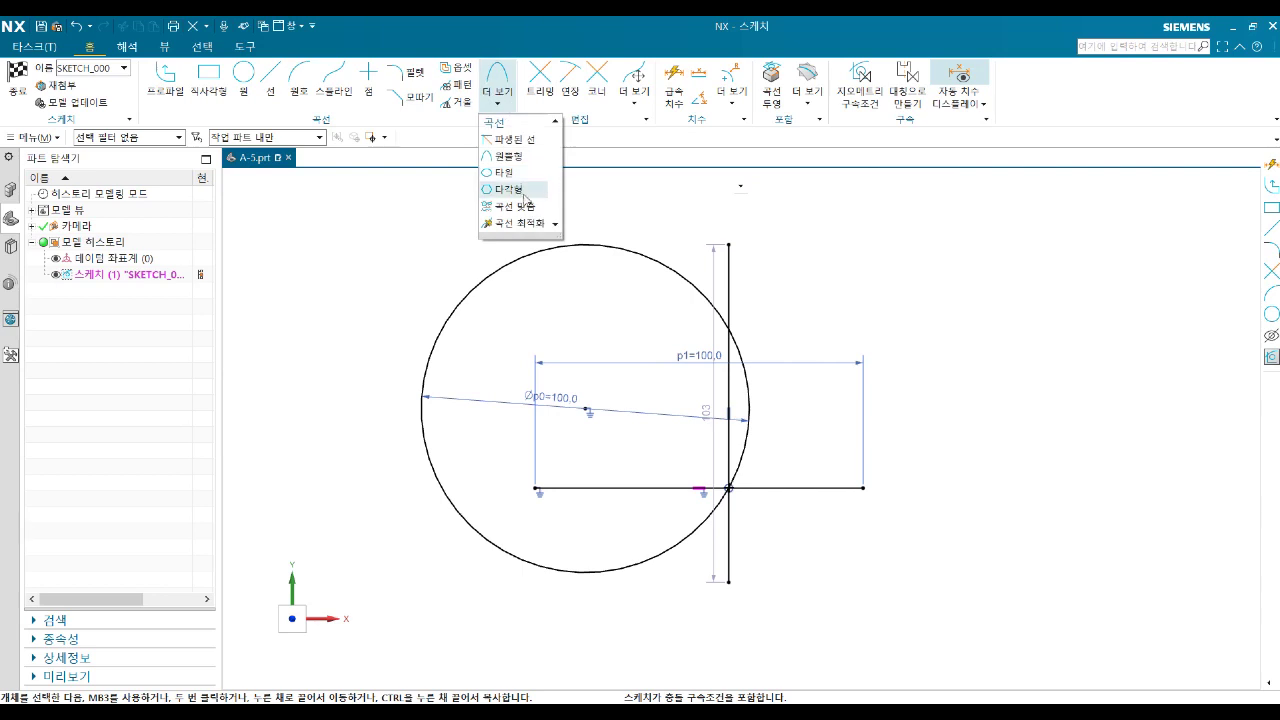
pyautogui.click(508, 172)
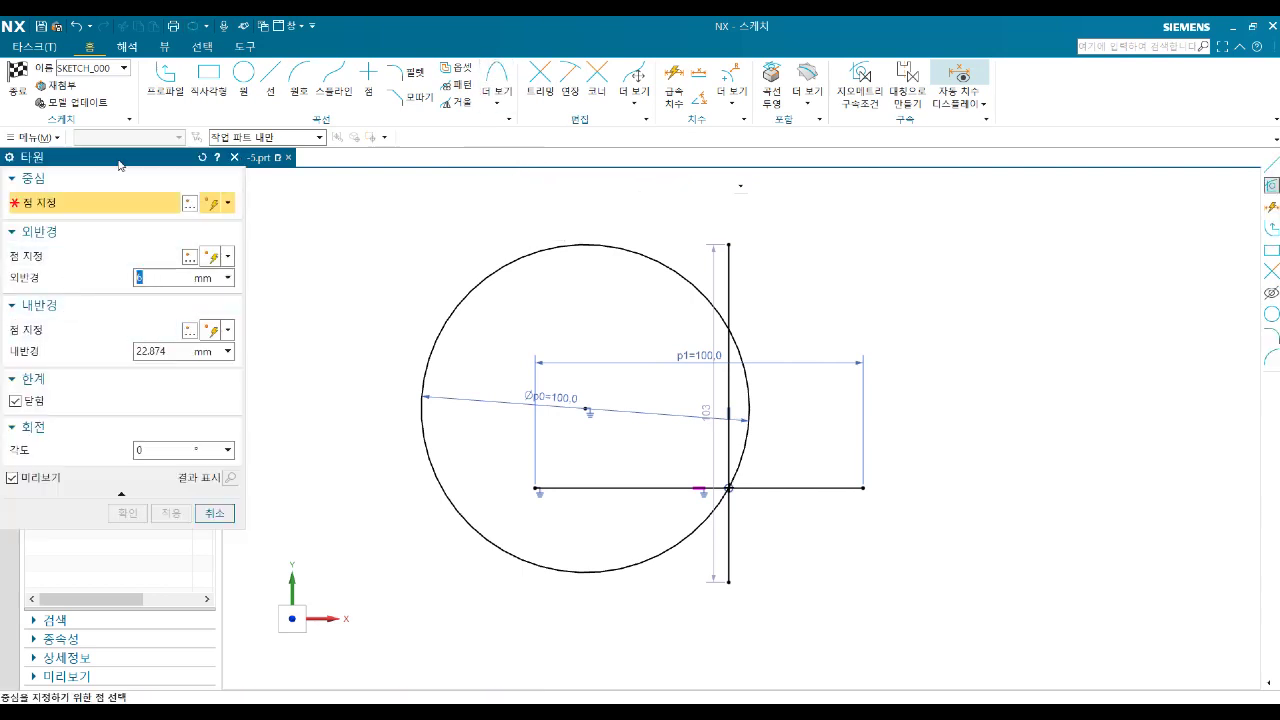
pyautogui.moveTo(123, 157); pyautogui.dragTo(311, 158)
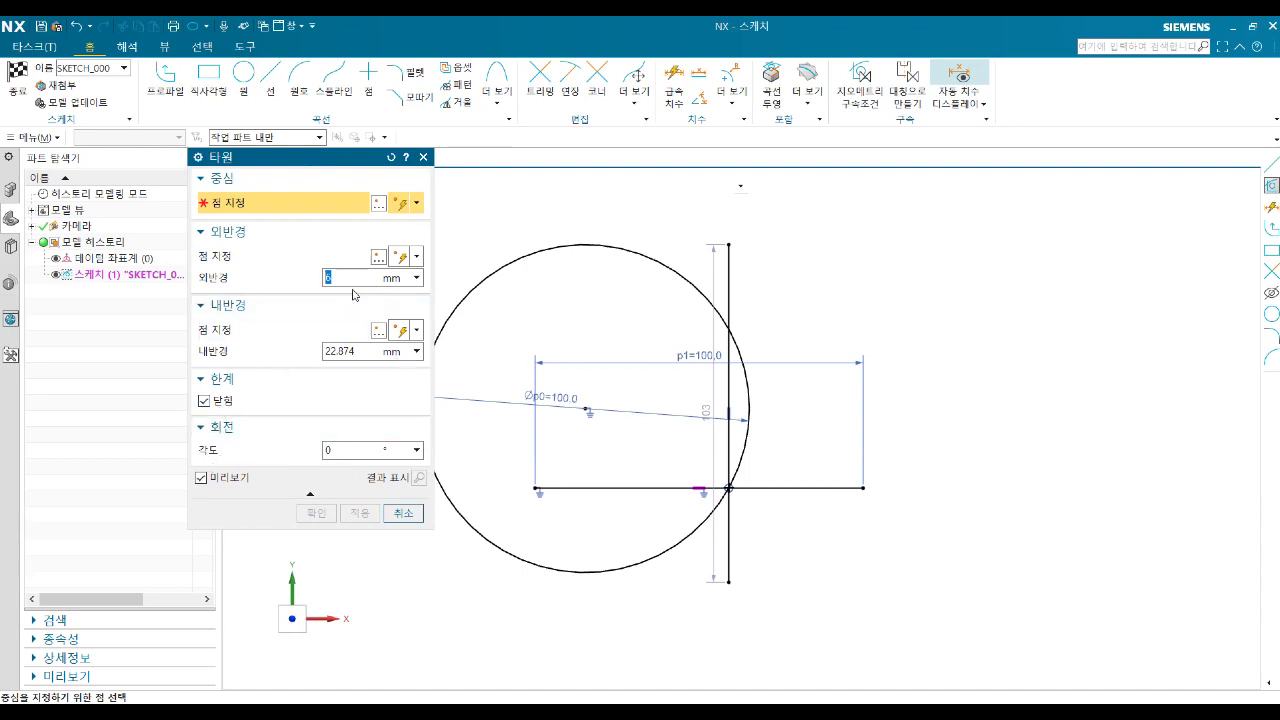
pyautogui.write('10')
pyautogui.press('Return')
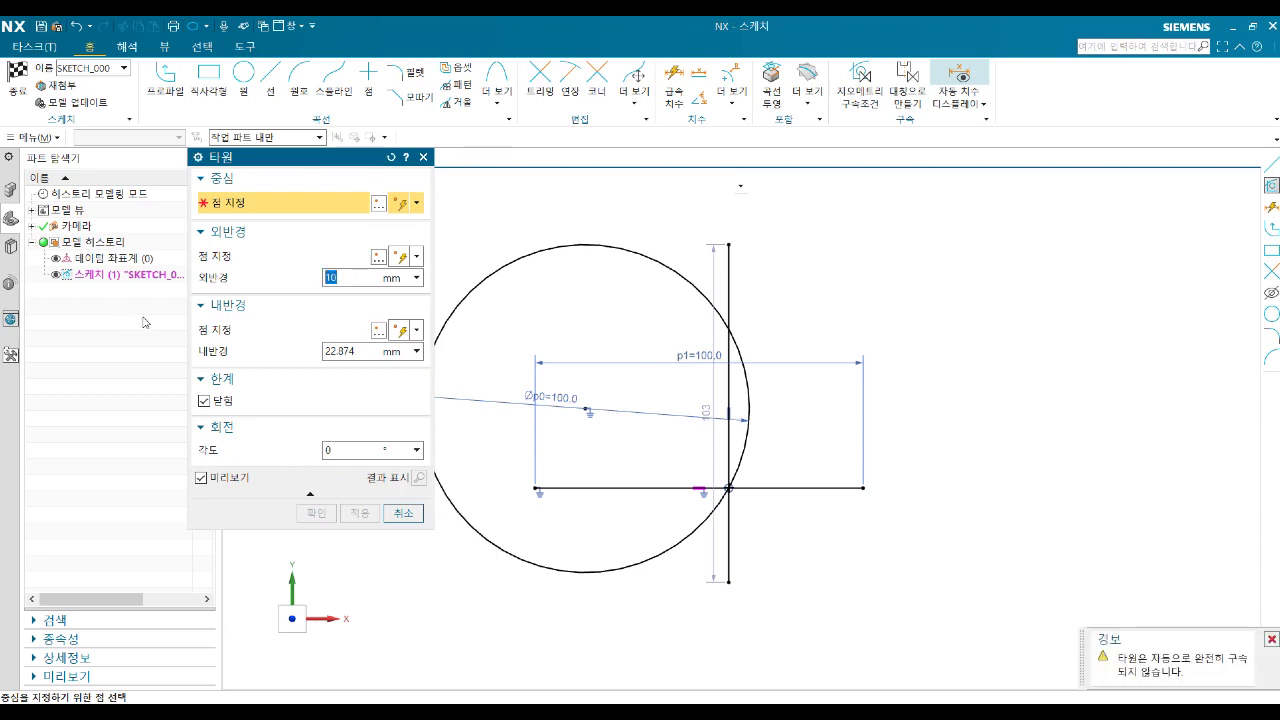
pyautogui.click(341, 351)
pyautogui.click(991, 306)
pyautogui.scroll(1, 1062, 259)
pyautogui.scroll(2, 1062, 259)
pyautogui.scroll(1, 960, 283)
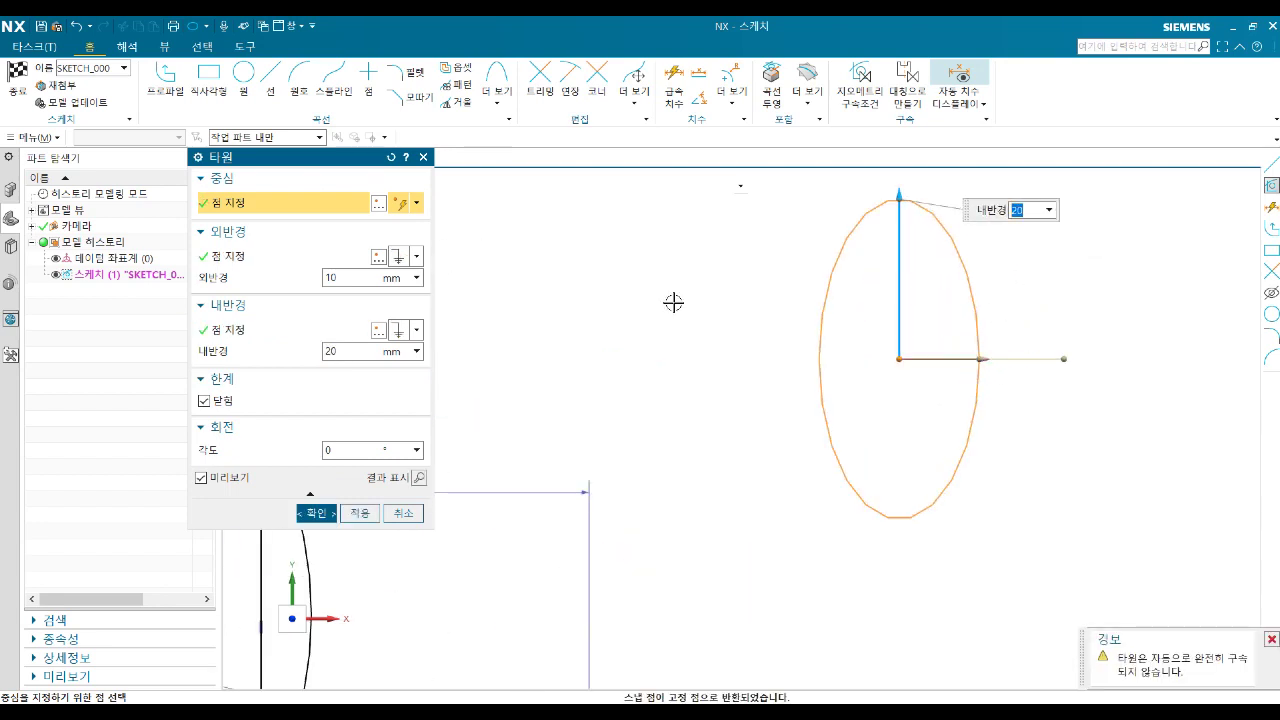
pyautogui.click(316, 513)
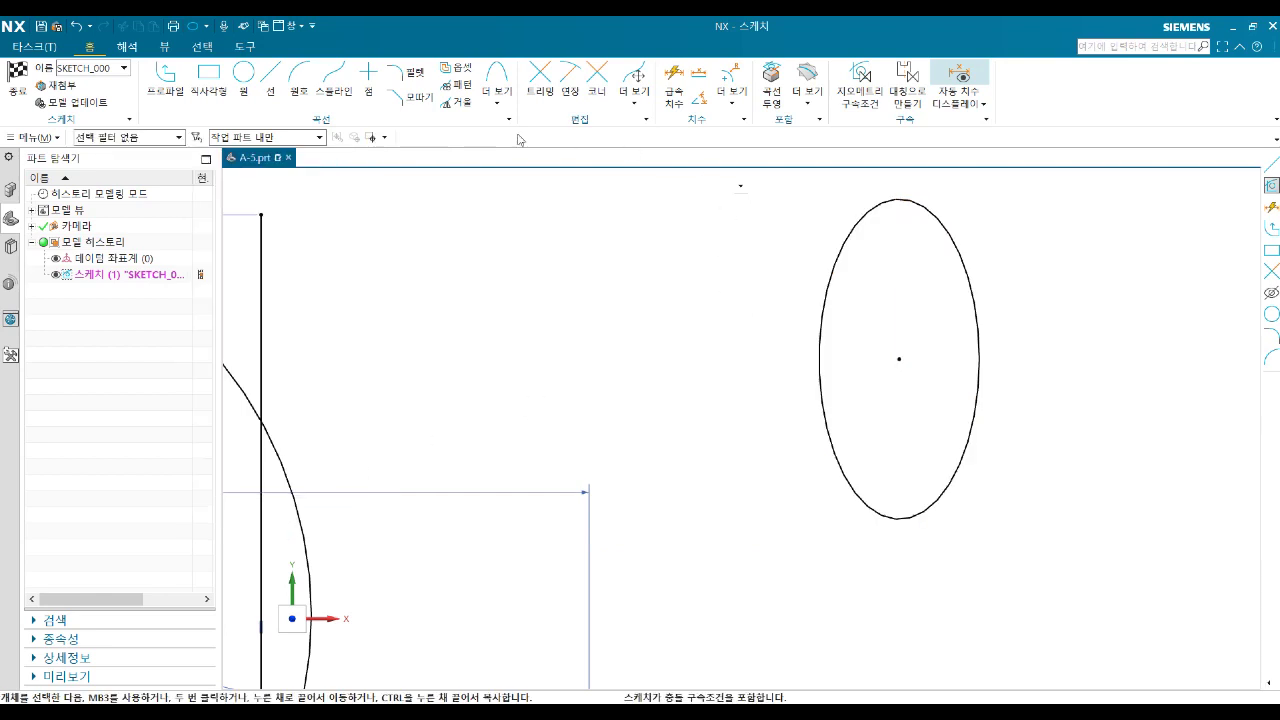
# Dimension the ellipse horizontally from its centre to its right side, p2=10.
pyautogui.press('d')
pyautogui.click(900, 358)
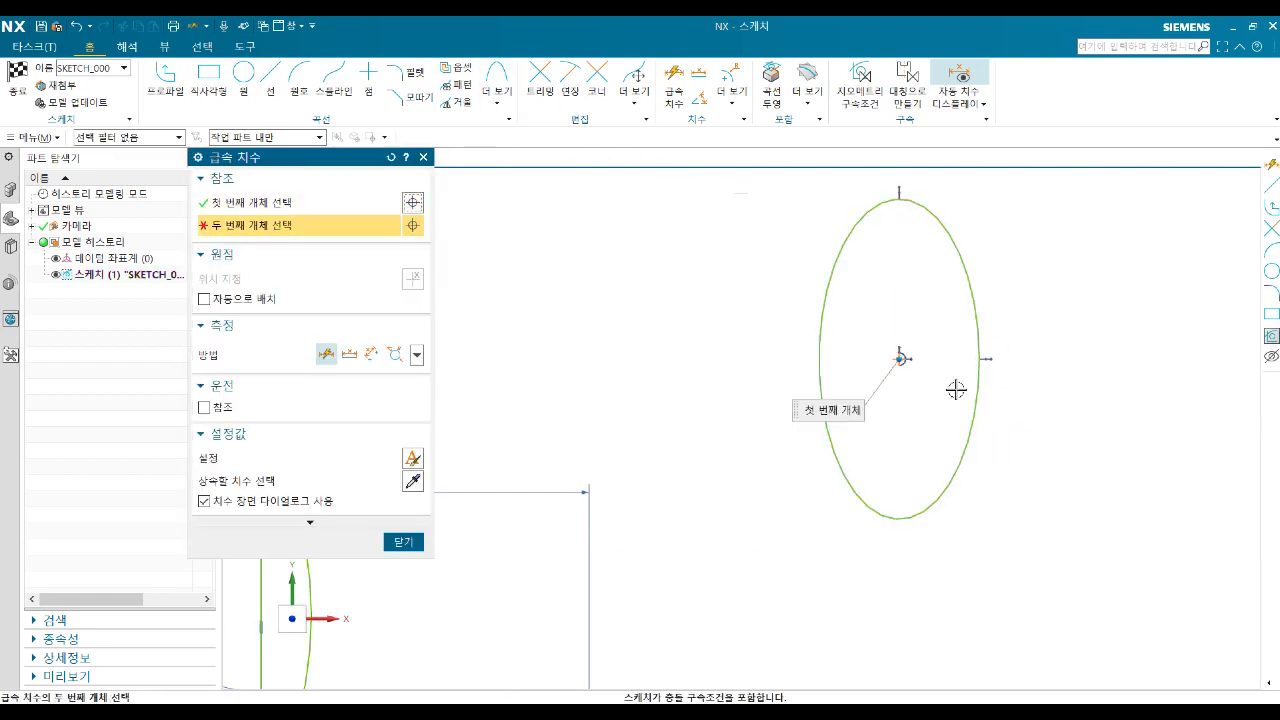
pyautogui.click(982, 358)
pyautogui.click(955, 540)
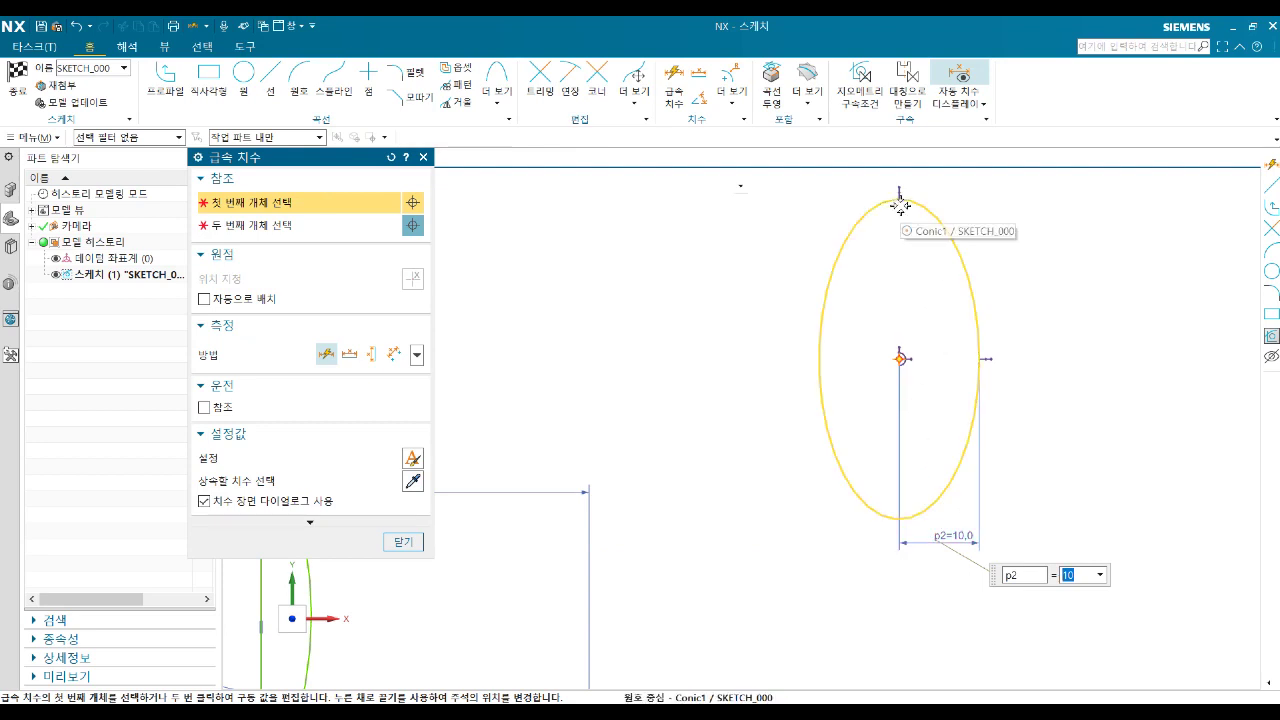
pyautogui.write('D')
pyautogui.press('Return')
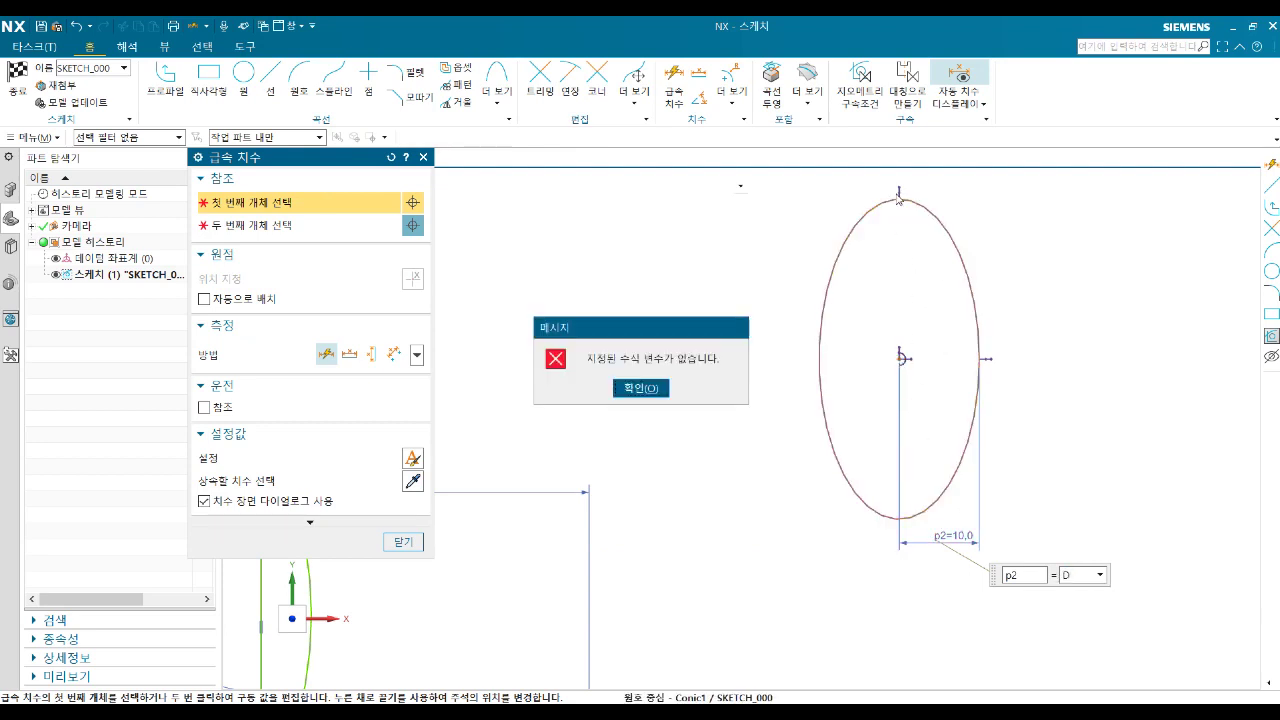
pyautogui.press('Return')
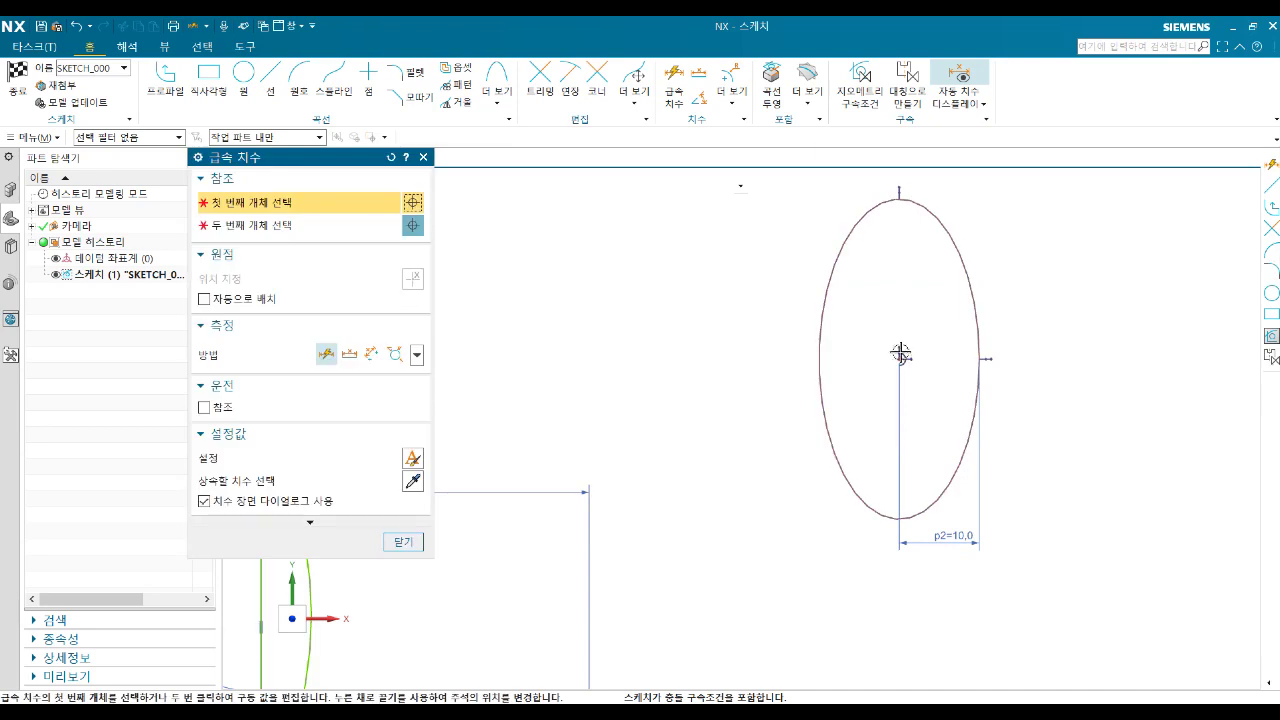
# Dimension the ellipse vertically from its centre to its top, p3=20.
pyautogui.click(898, 358)
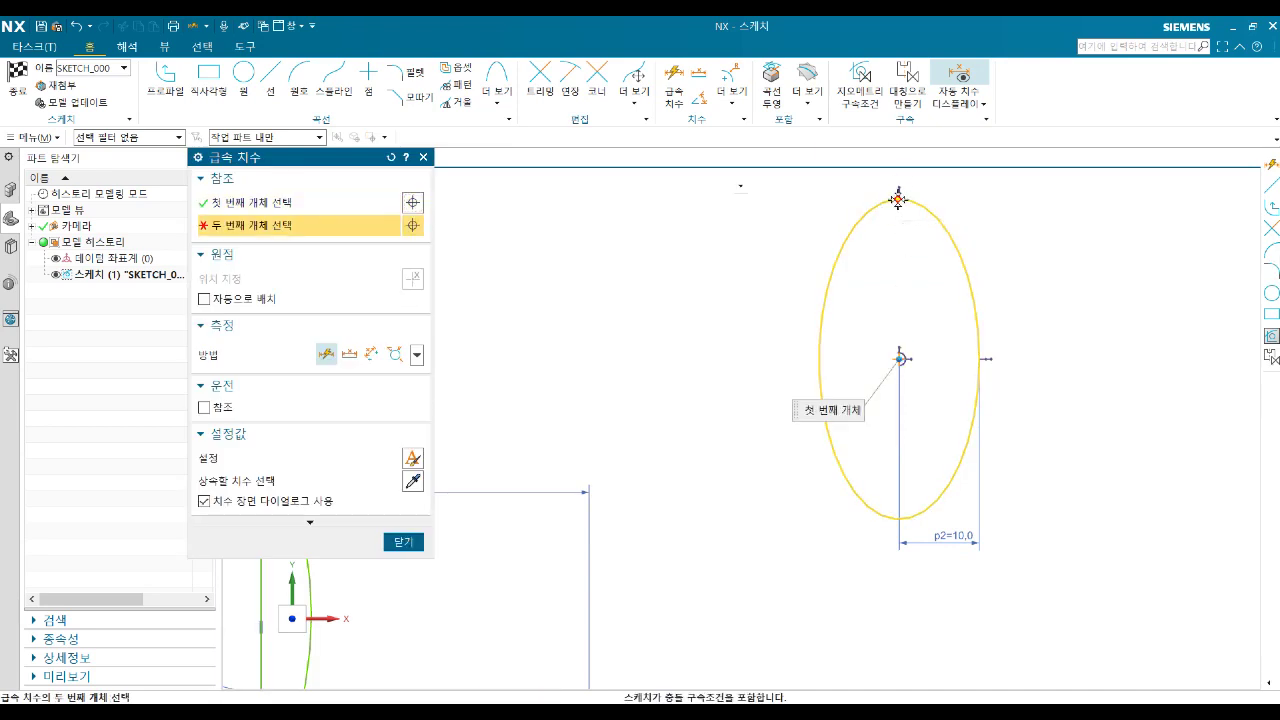
pyautogui.click(897, 212)
pyautogui.click(1064, 338)
pyautogui.middleClick(521, 313)
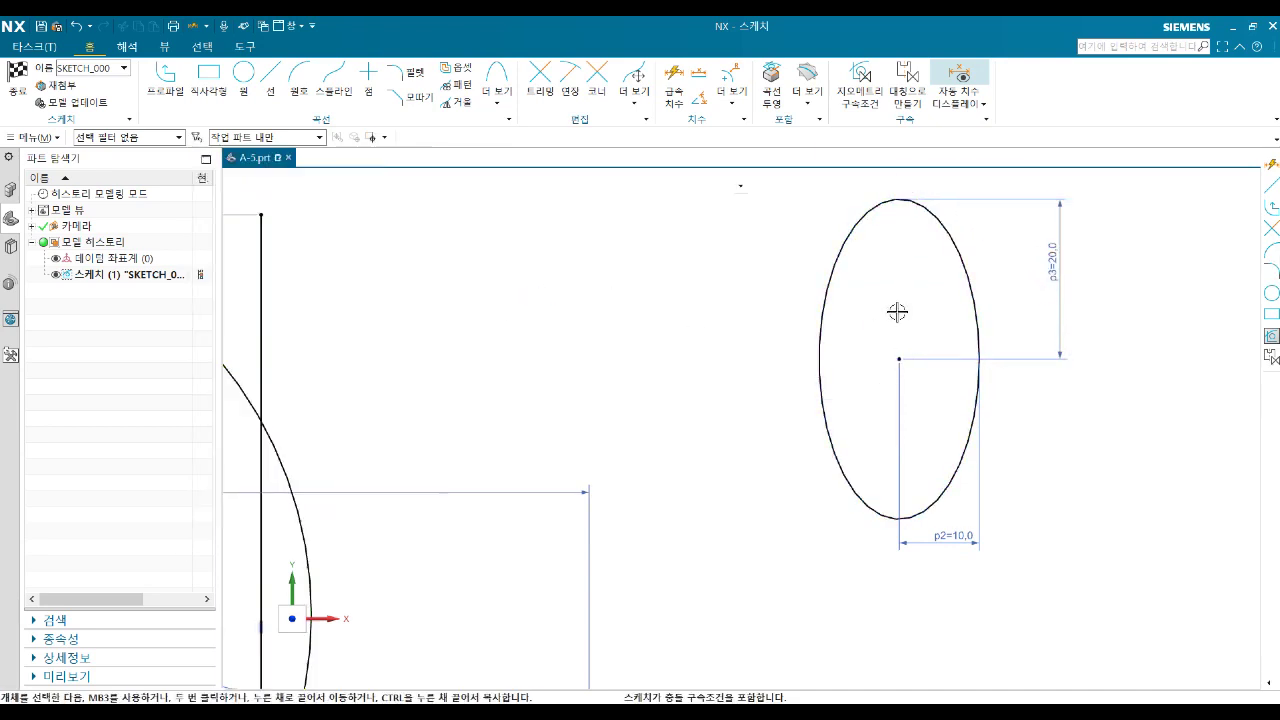
# Rotate the ellipse 45°, so both centre dimensions read 15.8.
pyautogui.doubleClick(846, 234)
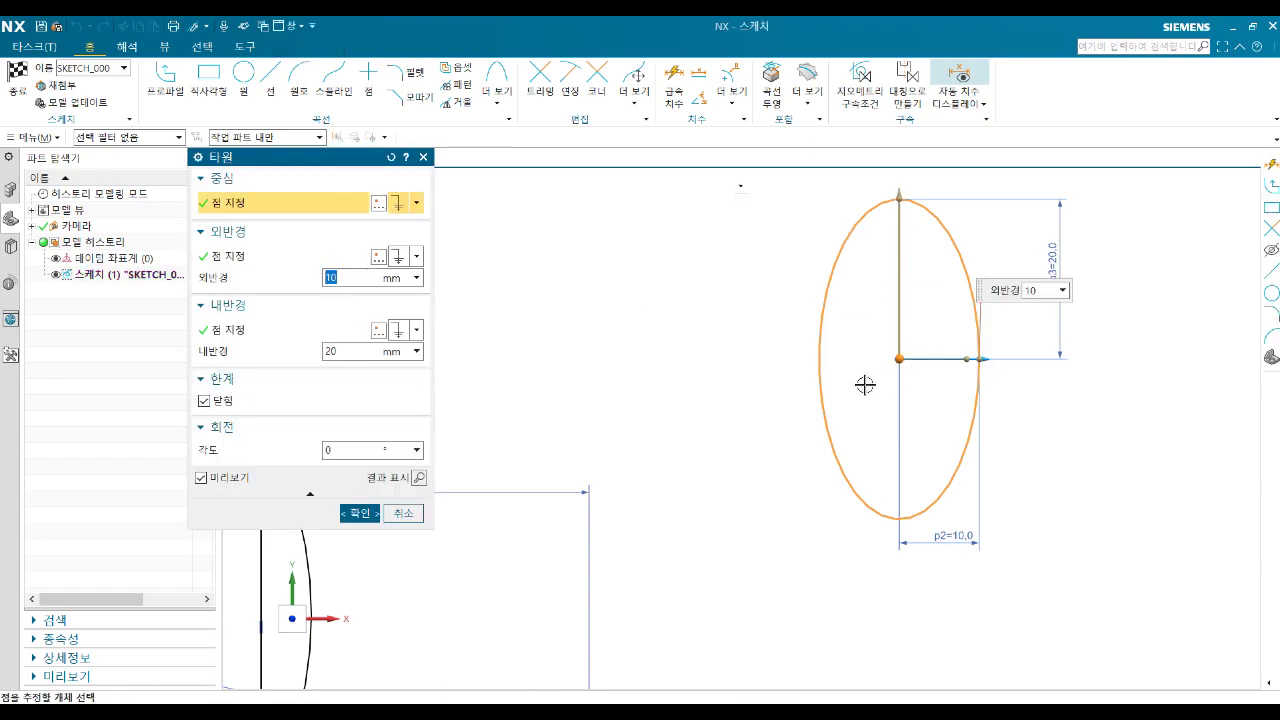
pyautogui.click(342, 450)
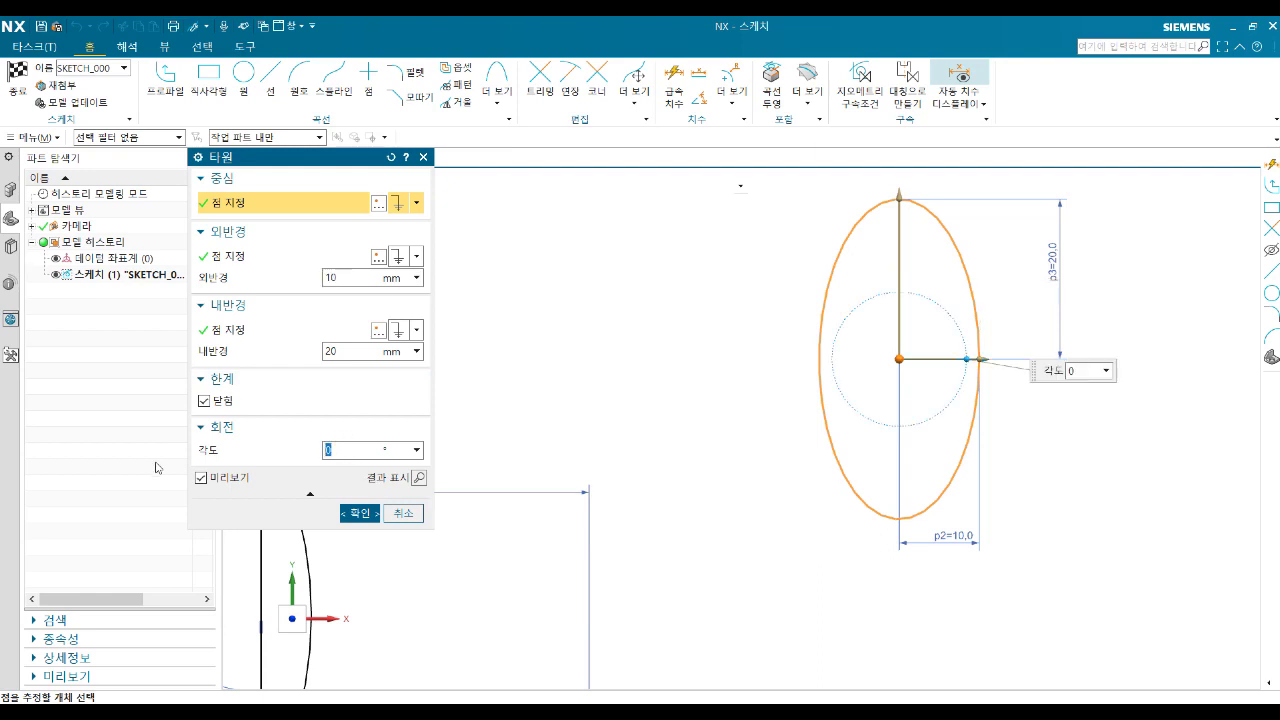
pyautogui.write('45')
pyautogui.press('Return')
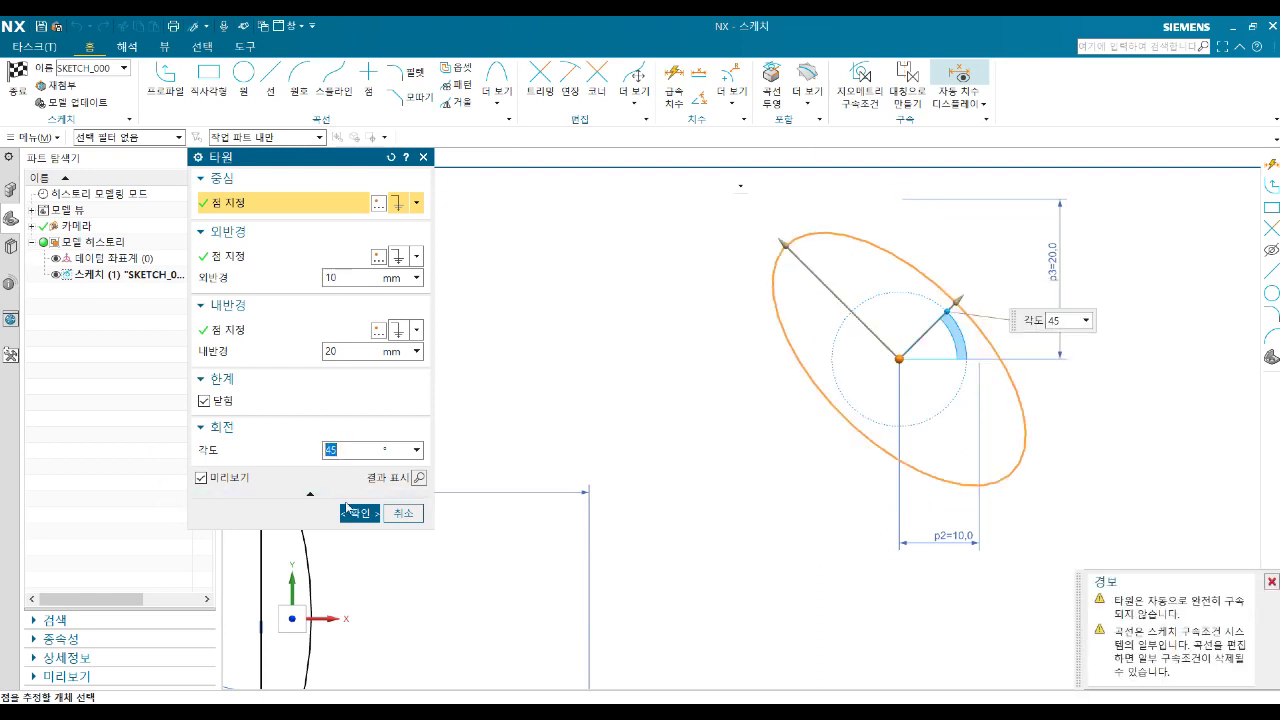
pyautogui.click(347, 510)
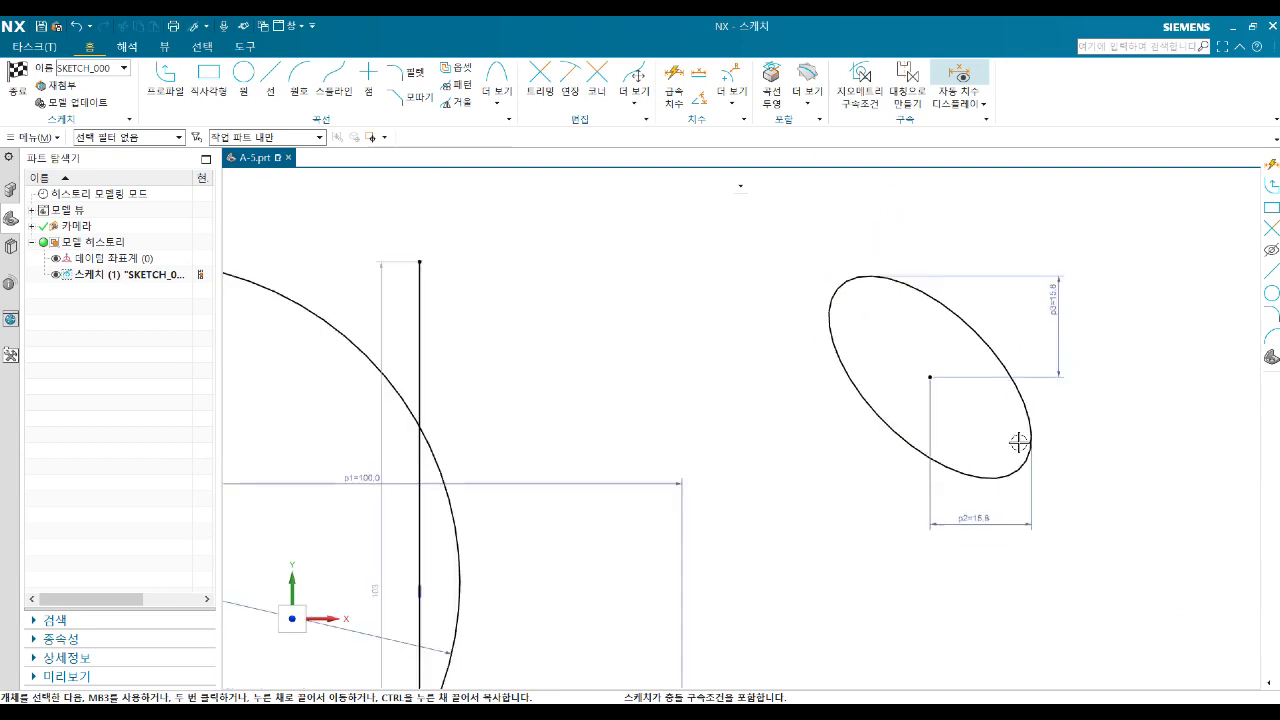
pyautogui.keyDown('shift'); pyautogui.moveTo(1018, 442); pyautogui.dragTo(783, 386, button='middle'); pyautogui.keyUp('shift')
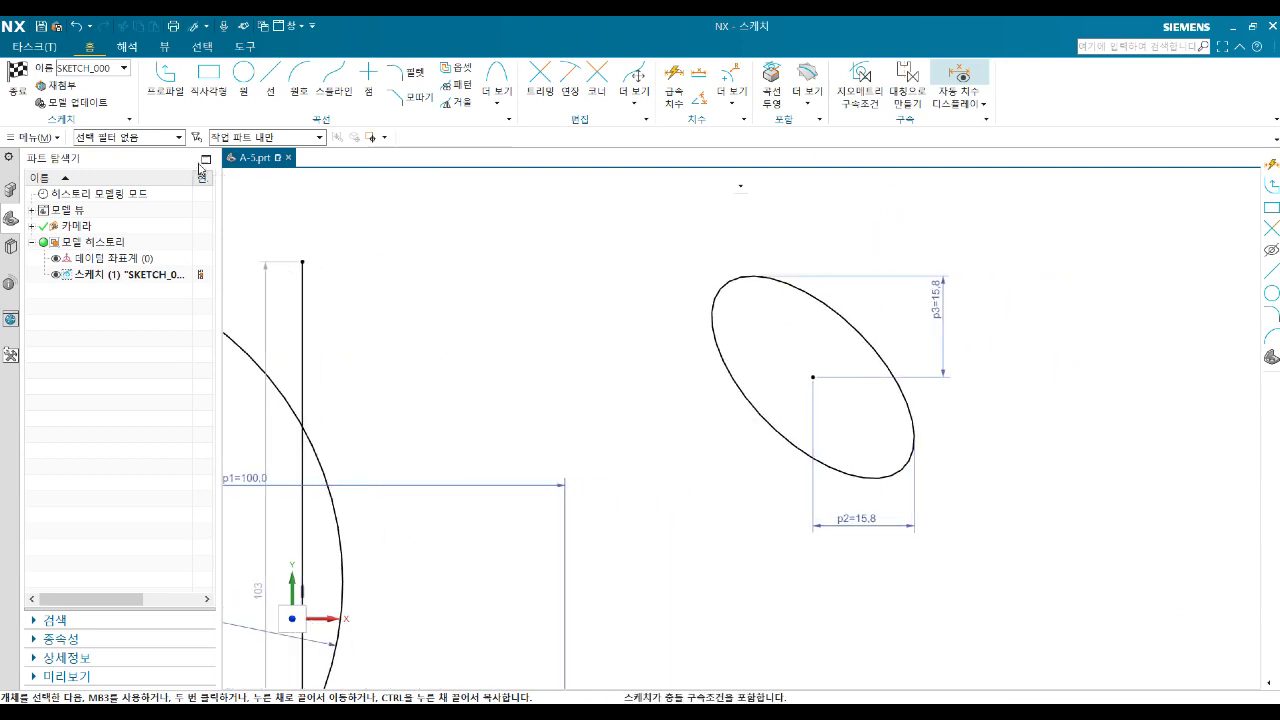
# Create a six-sided Polygon with 10 mm inscribed radius and locked 0° rotation, centred in the sketch.
pyautogui.click(497, 90)
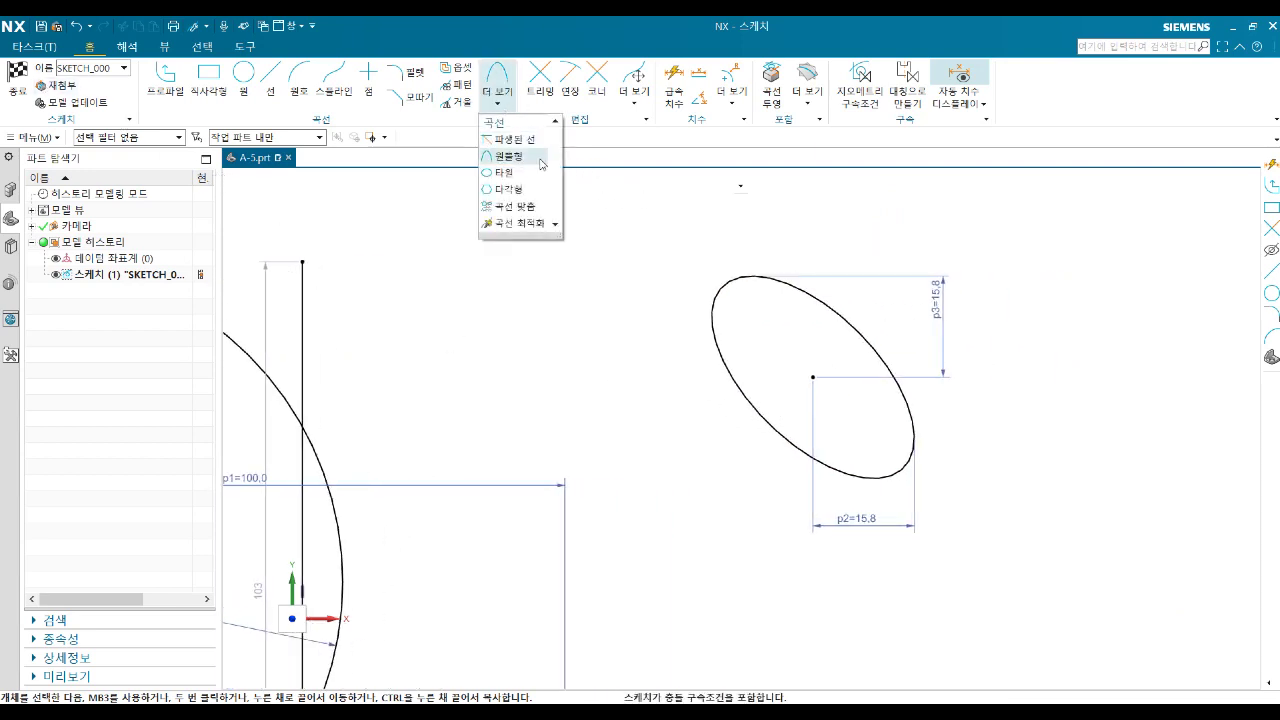
pyautogui.click(512, 190)
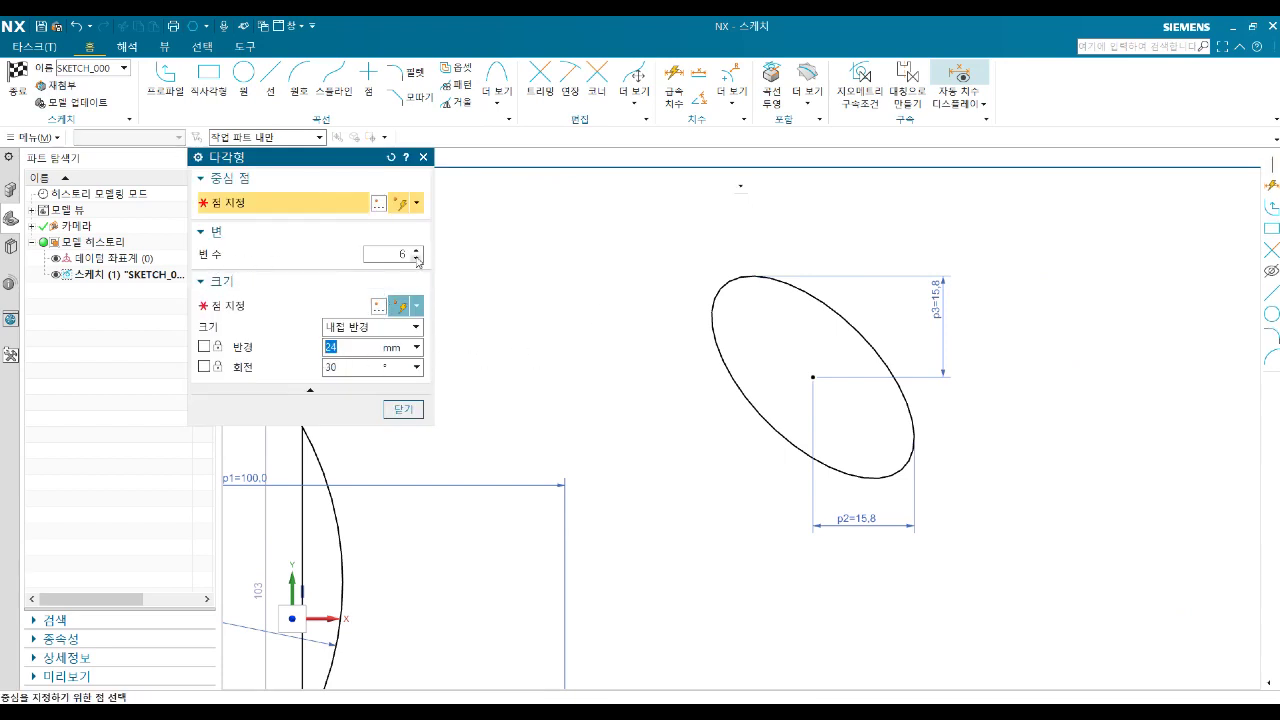
pyautogui.doubleClick(399, 258)
pyautogui.click(204, 367)
pyautogui.click(553, 317)
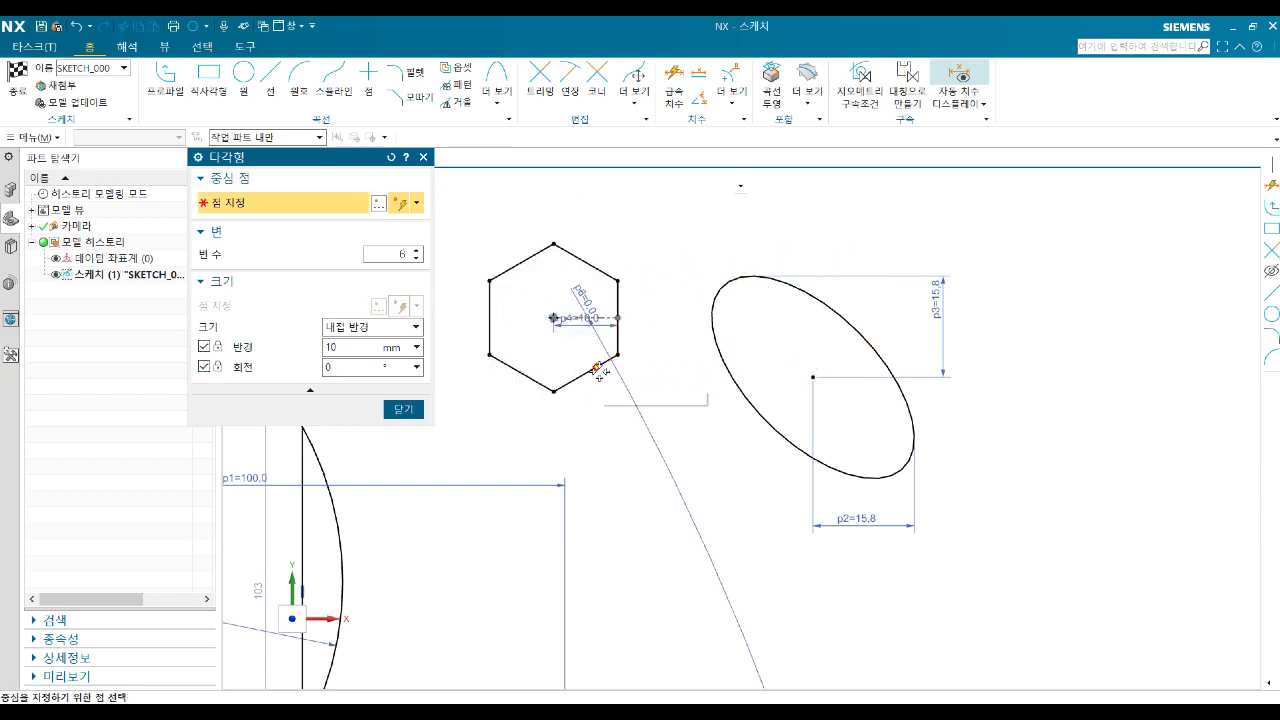
pyautogui.scroll(3, 540, 315)
pyautogui.middleClick(557, 306)
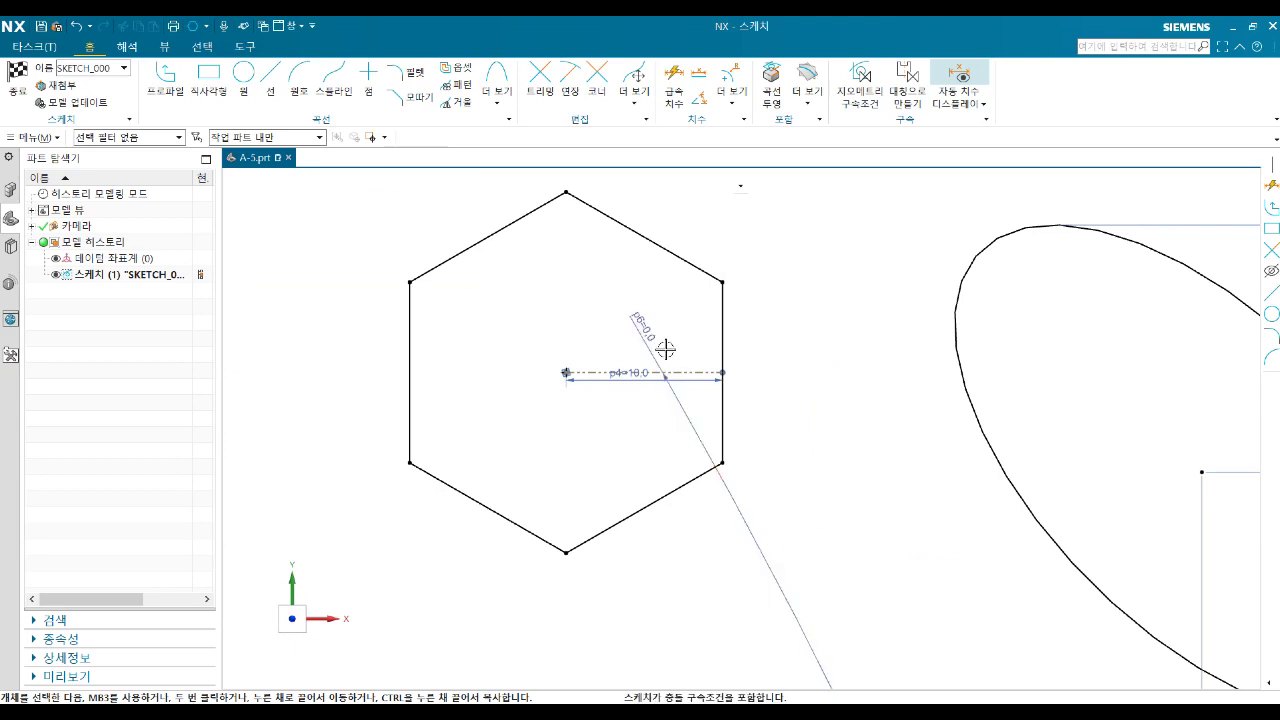
pyautogui.scroll(-1, 663, 349)
# Change the hexagon's radius dimension p4 to 5.
pyautogui.doubleClick(622, 366)
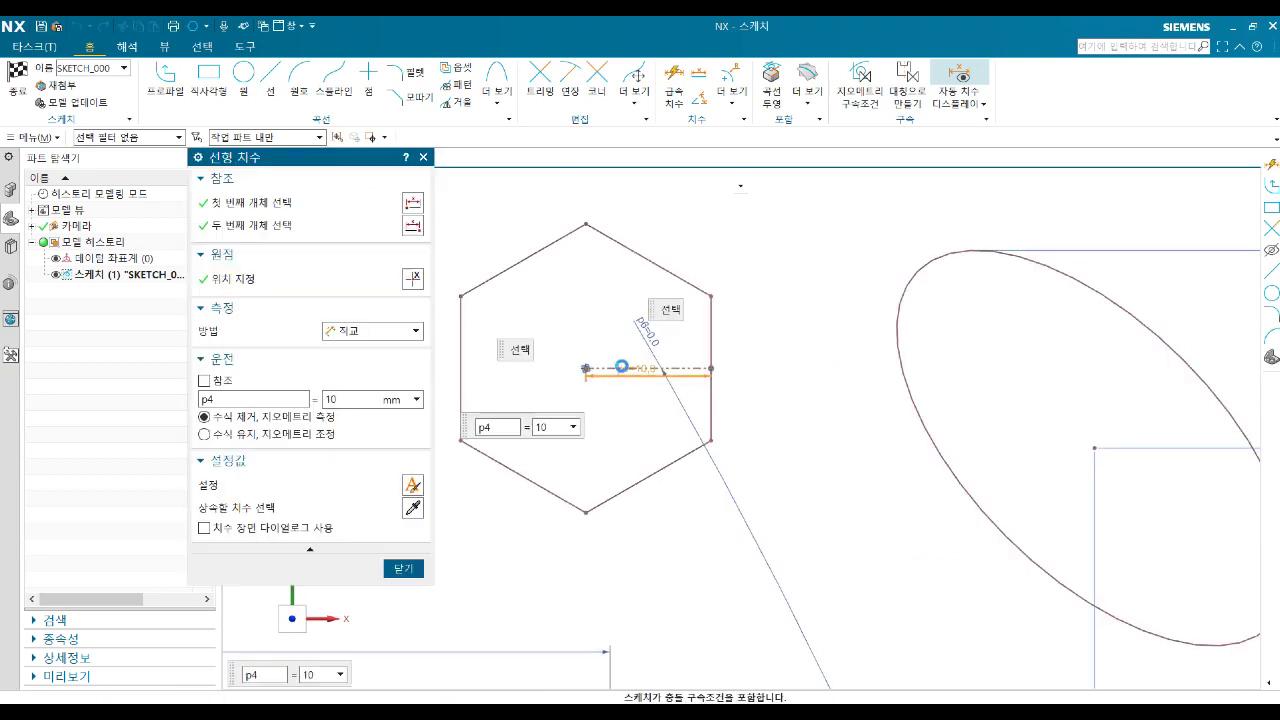
pyautogui.middleClick(690, 378)
pyautogui.scroll(-1, 690, 378)
pyautogui.scroll(2, 638, 308)
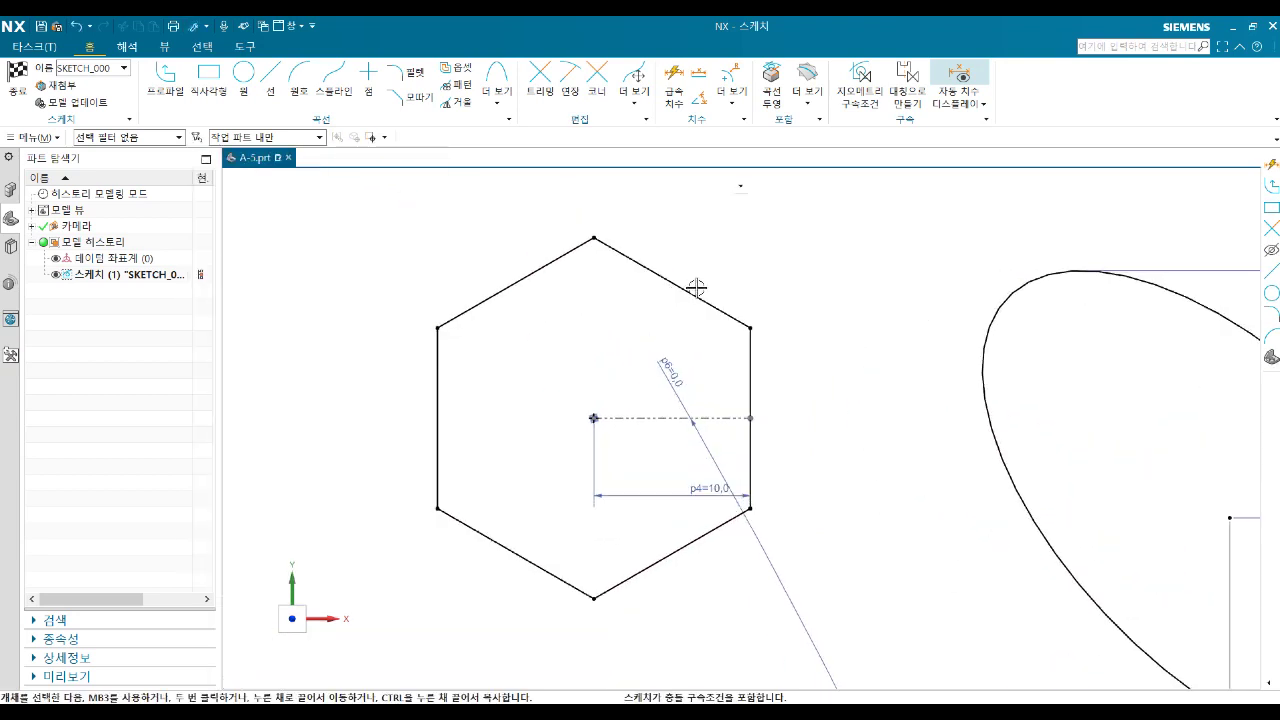
pyautogui.moveTo(753, 211)
pyautogui.mouseDown()
pyautogui.moveTo(430, 556)
pyautogui.moveTo(417, 608)
pyautogui.mouseUp()
pyautogui.rightClick(674, 282)
pyautogui.click(714, 381)
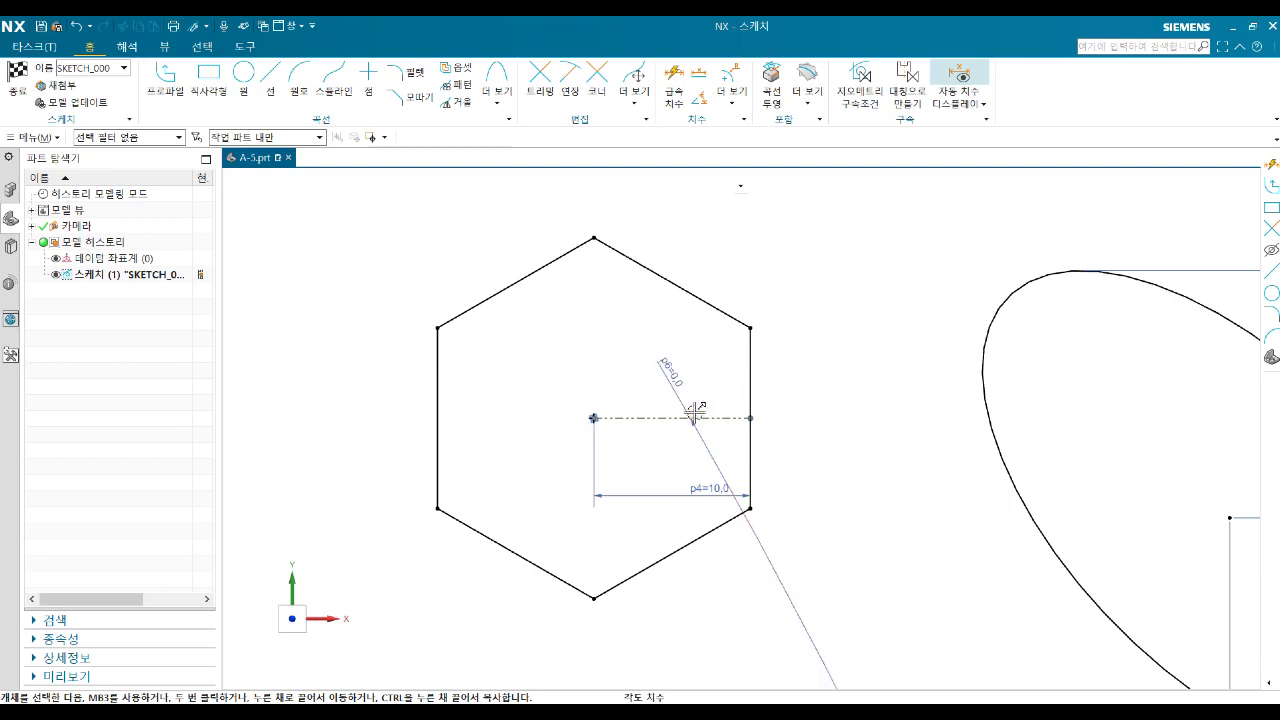
pyautogui.doubleClick(694, 490)
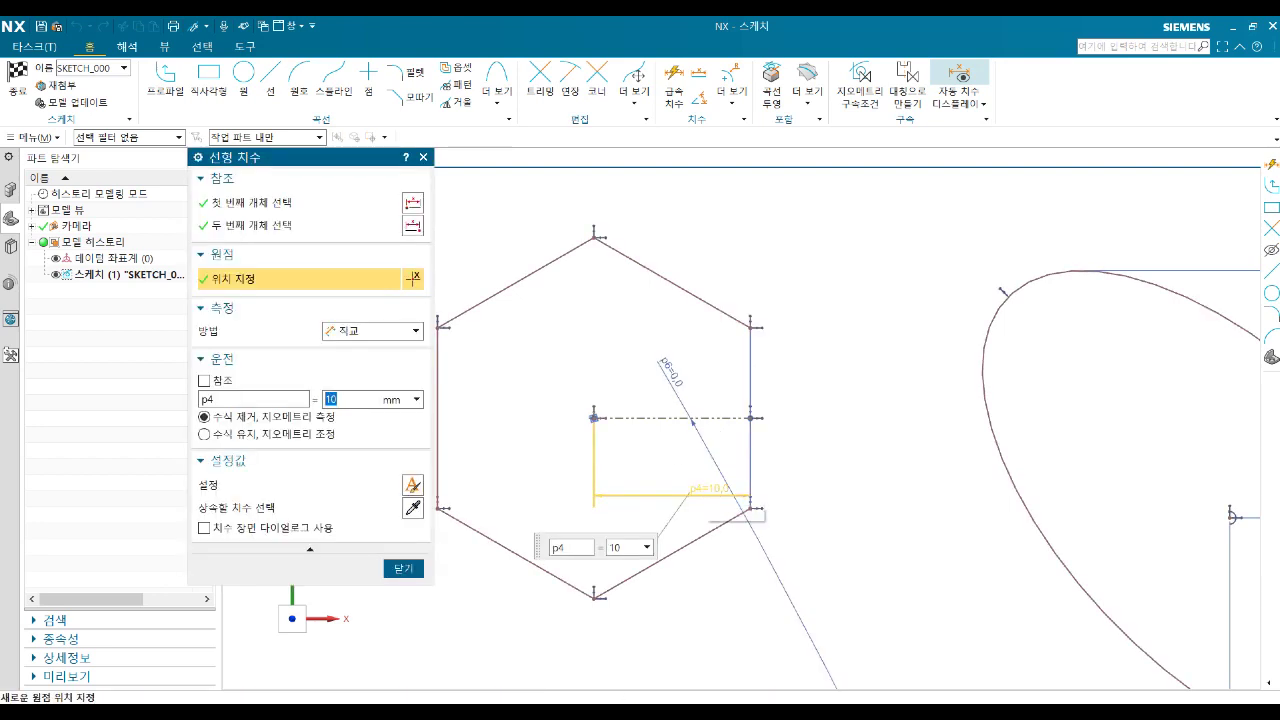
pyautogui.write('5')
pyautogui.press('Return')
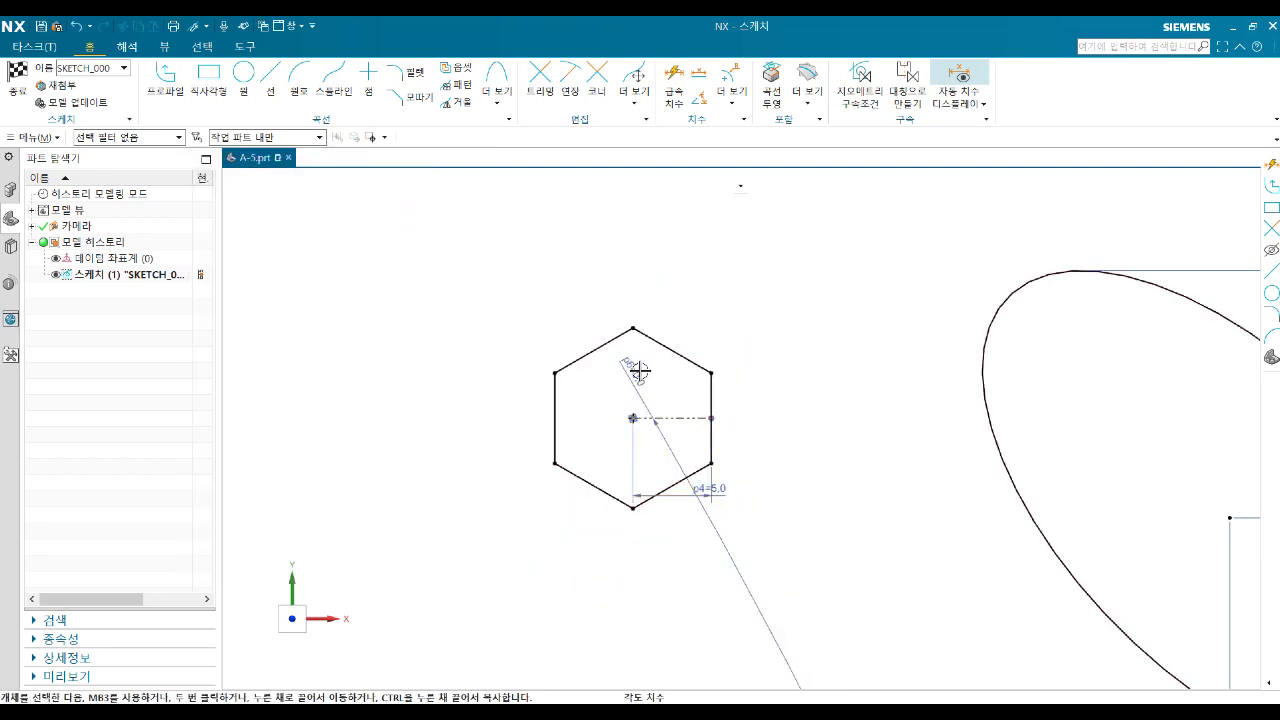
# Rotate the hexagon by setting its angle dimension p6 to 30°.
pyautogui.doubleClick(646, 366)
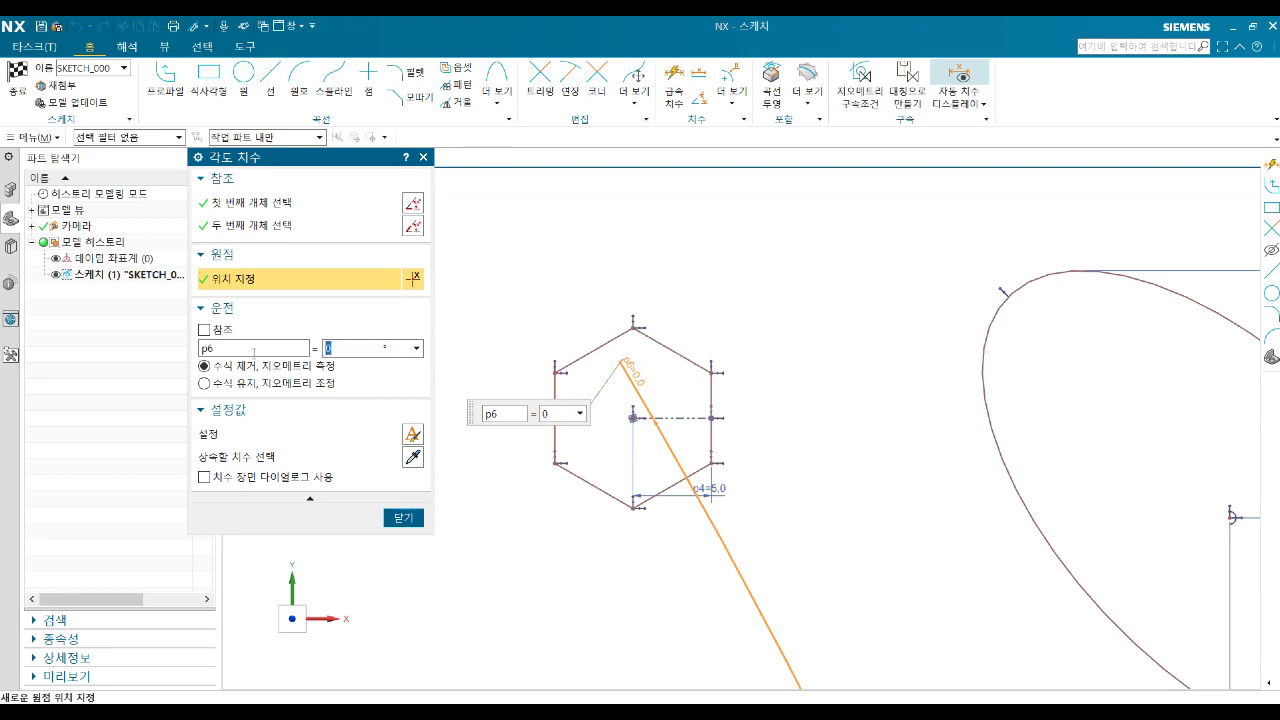
pyautogui.write('0')
pyautogui.press('Return')
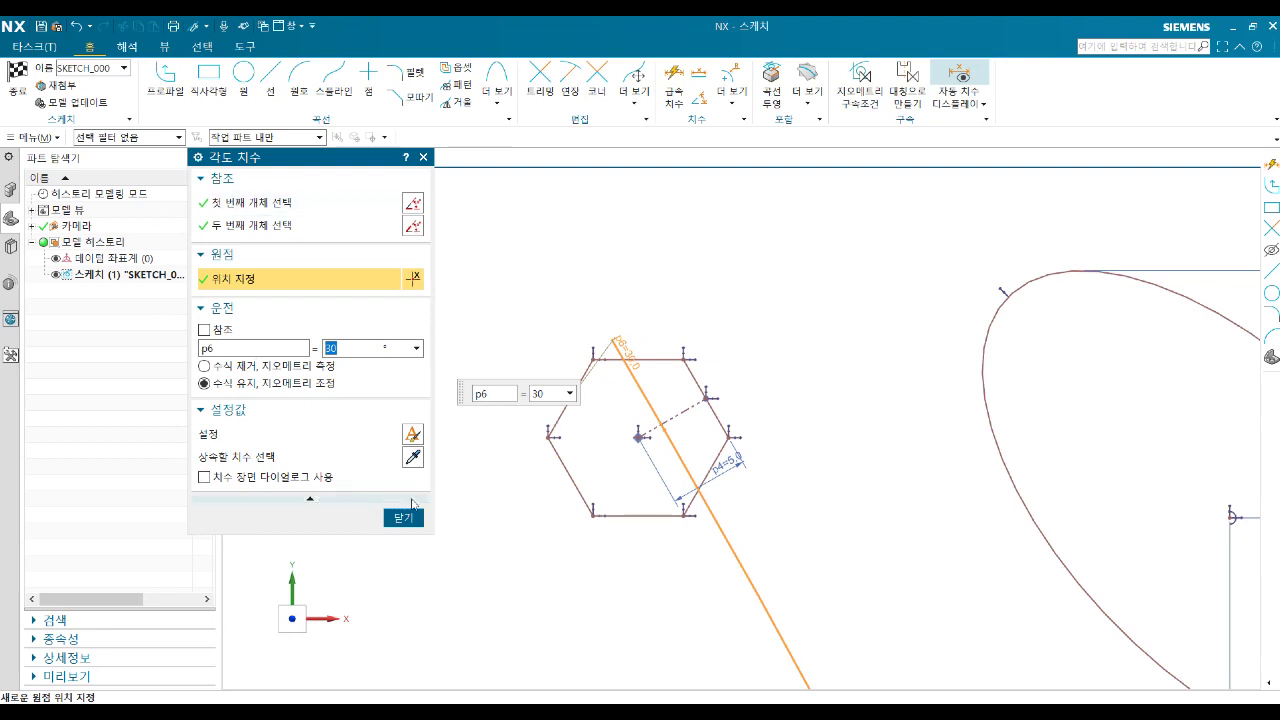
pyautogui.click(403, 517)
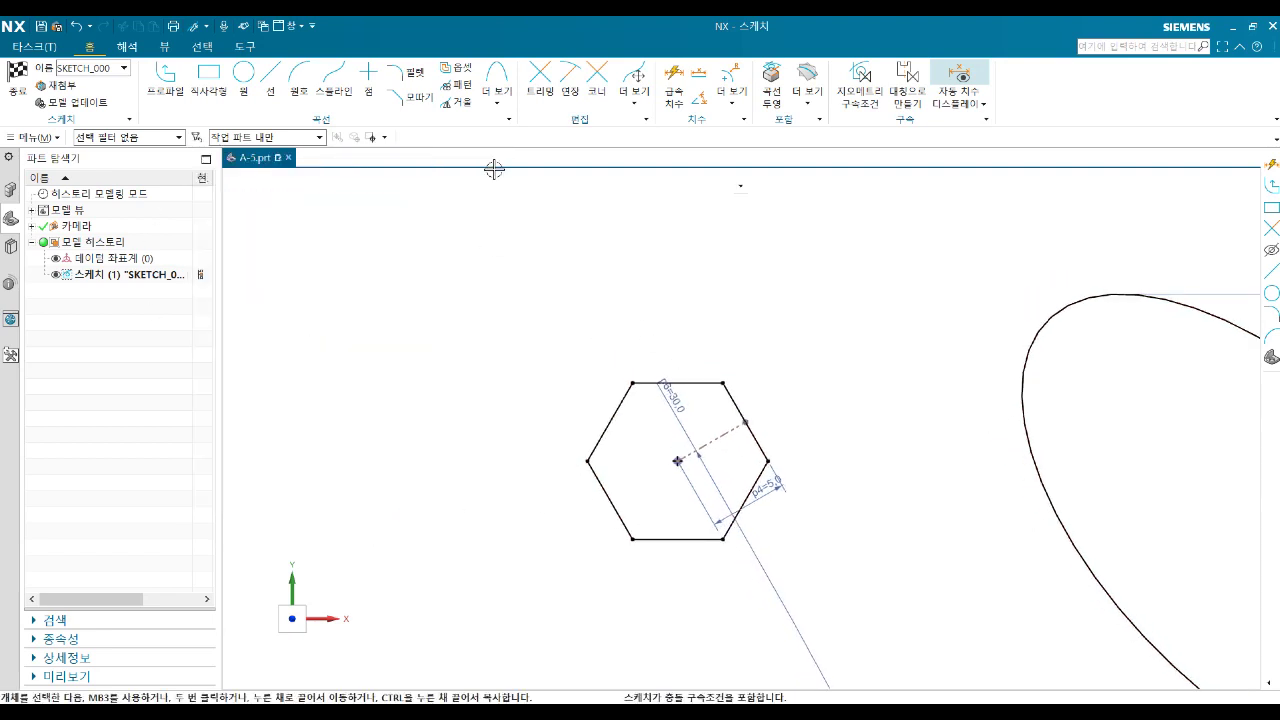
pyautogui.click(497, 85)
# Place a second hexagon sized by a 10 mm circumscribed radius, centred above-left of the first.
pyautogui.click(503, 189)
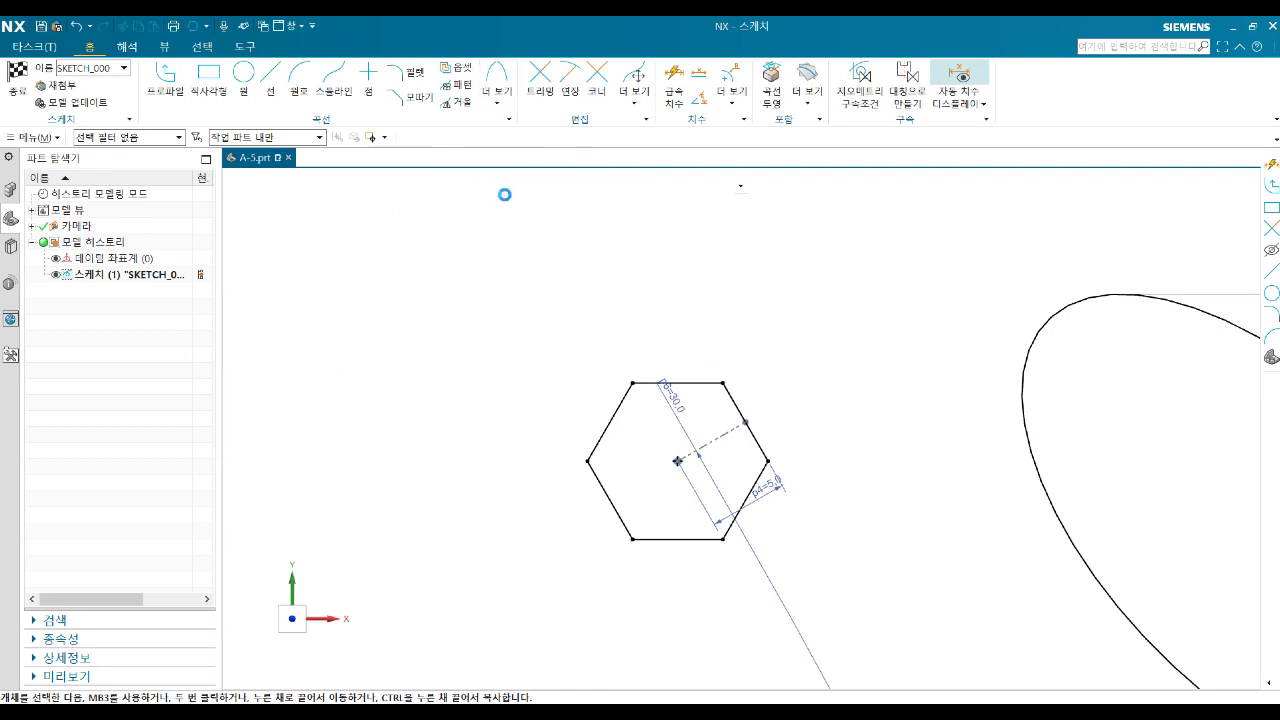
pyautogui.click(385, 328)
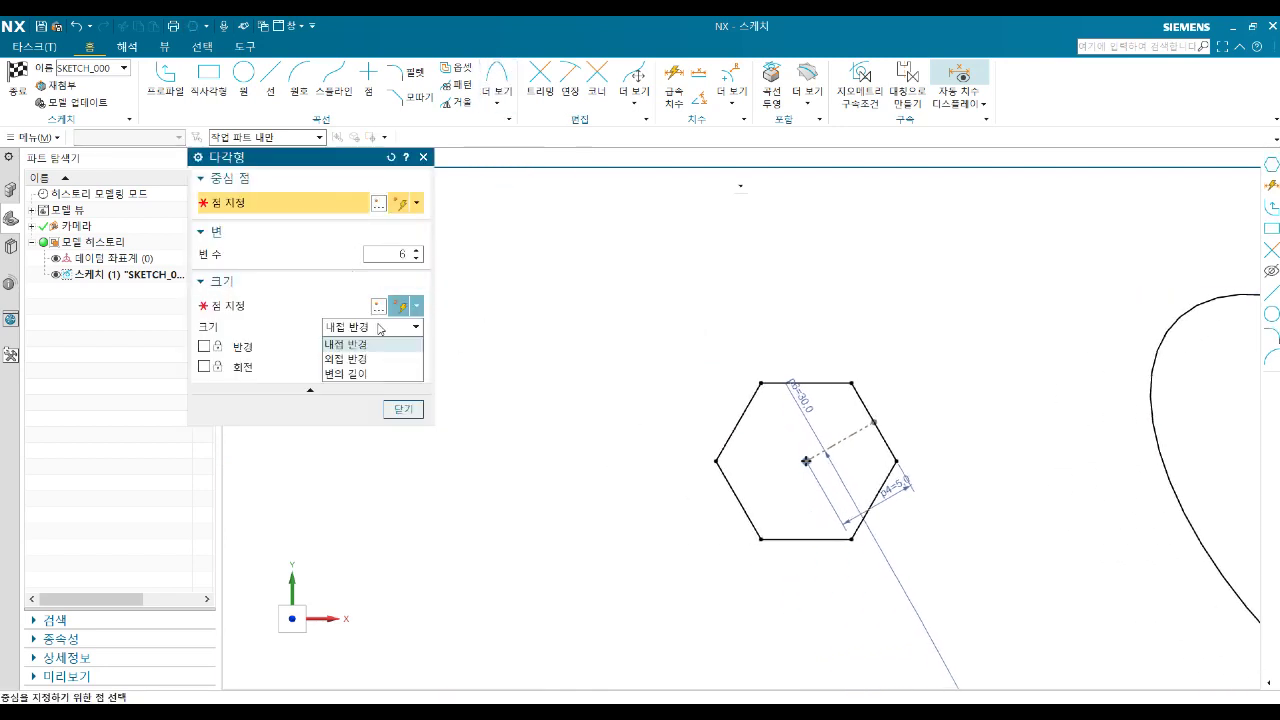
pyautogui.click(360, 357)
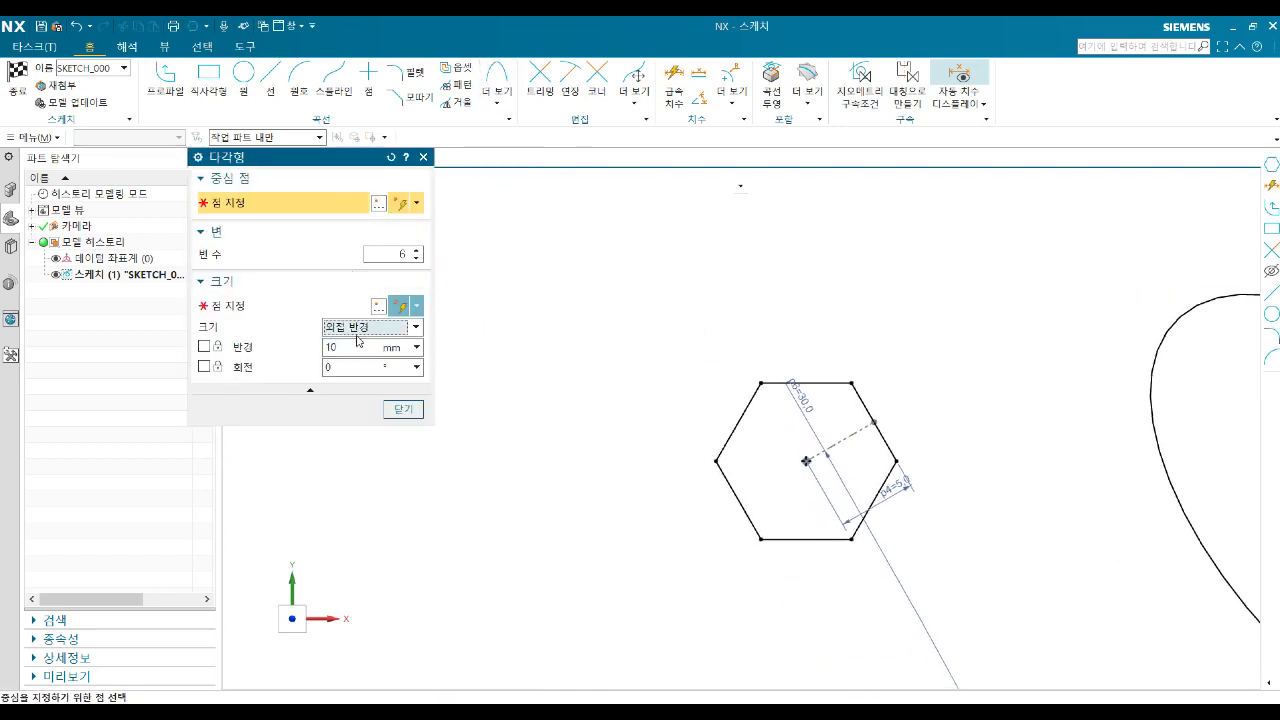
pyautogui.click(568, 305)
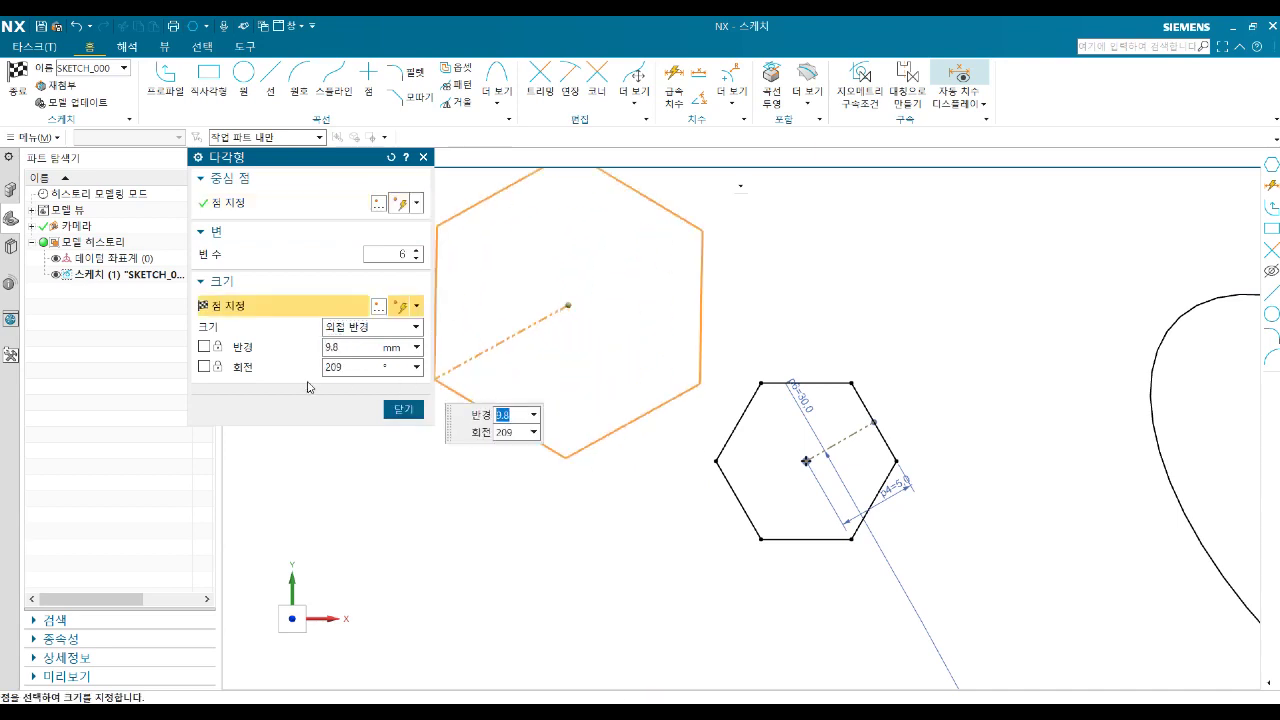
pyautogui.press('Tab')
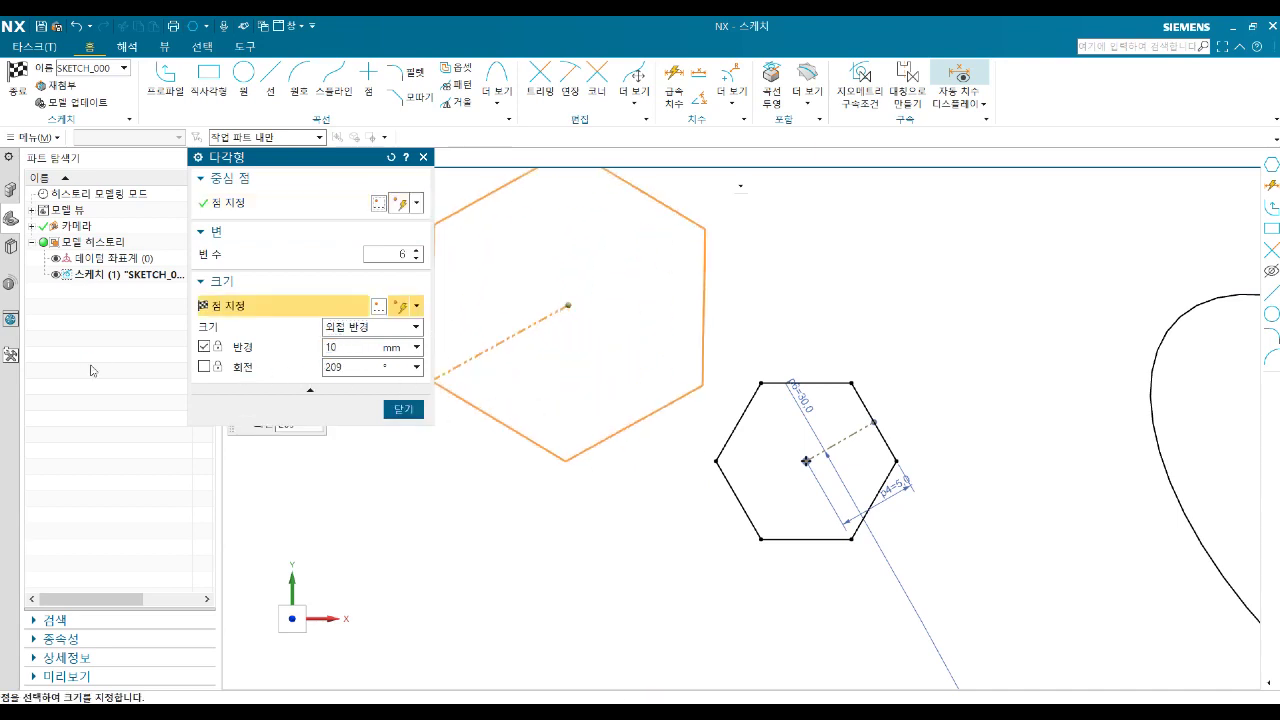
pyautogui.press('Tab')
pyautogui.press('Tab')
pyautogui.press('Tab')
pyautogui.write('0')
pyautogui.press('Tab')
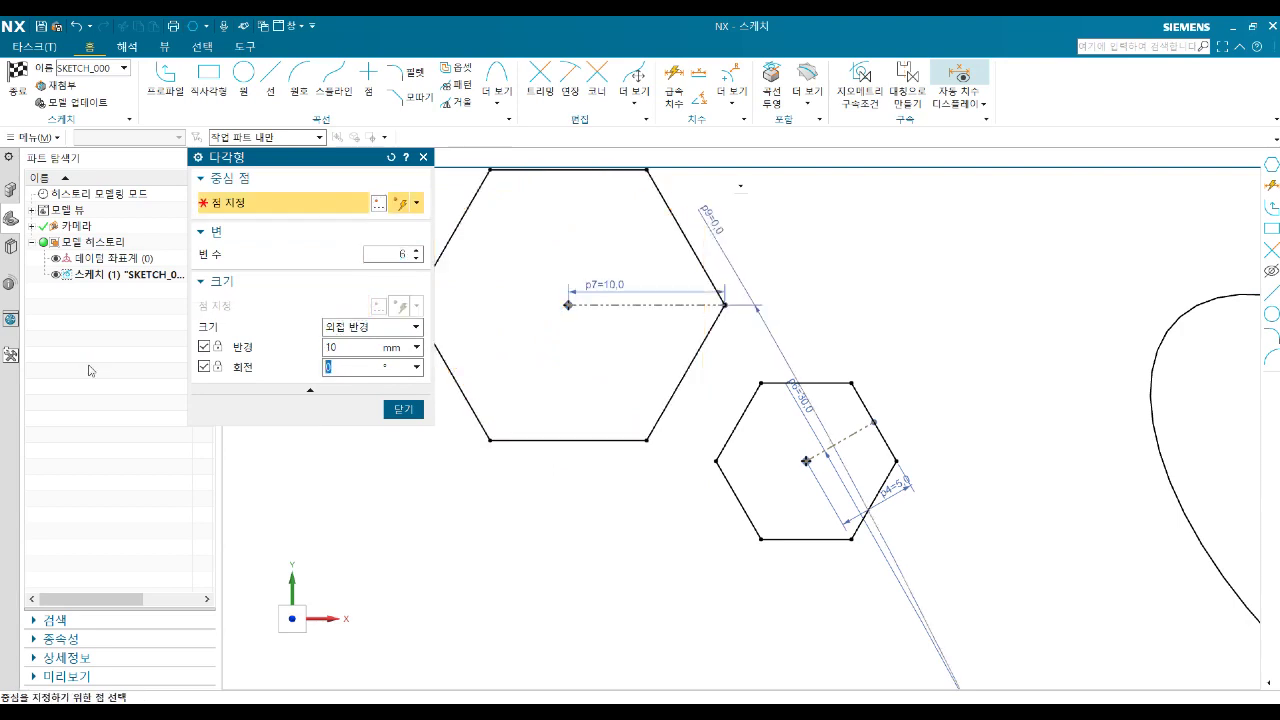
pyautogui.press('Escape')
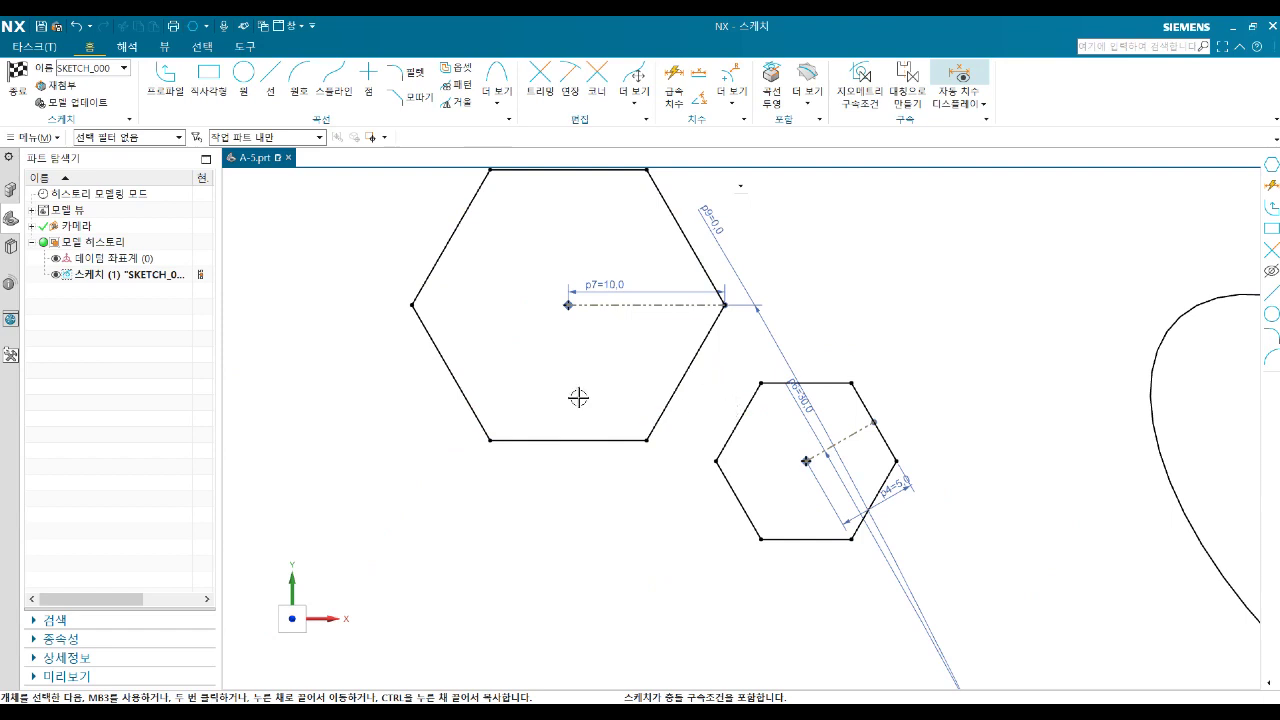
# Set the lower hexagon's radius dimension p4 to 10.
pyautogui.click(498, 95)
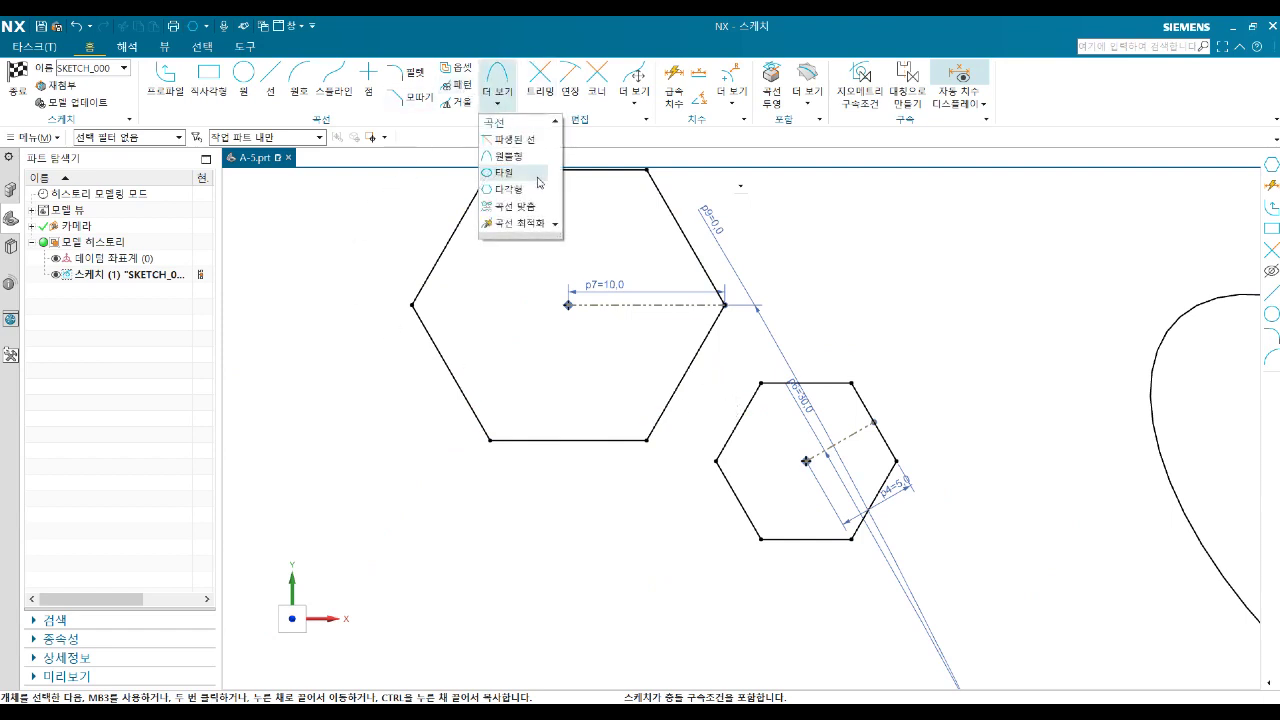
pyautogui.click(509, 190)
pyautogui.click(350, 337)
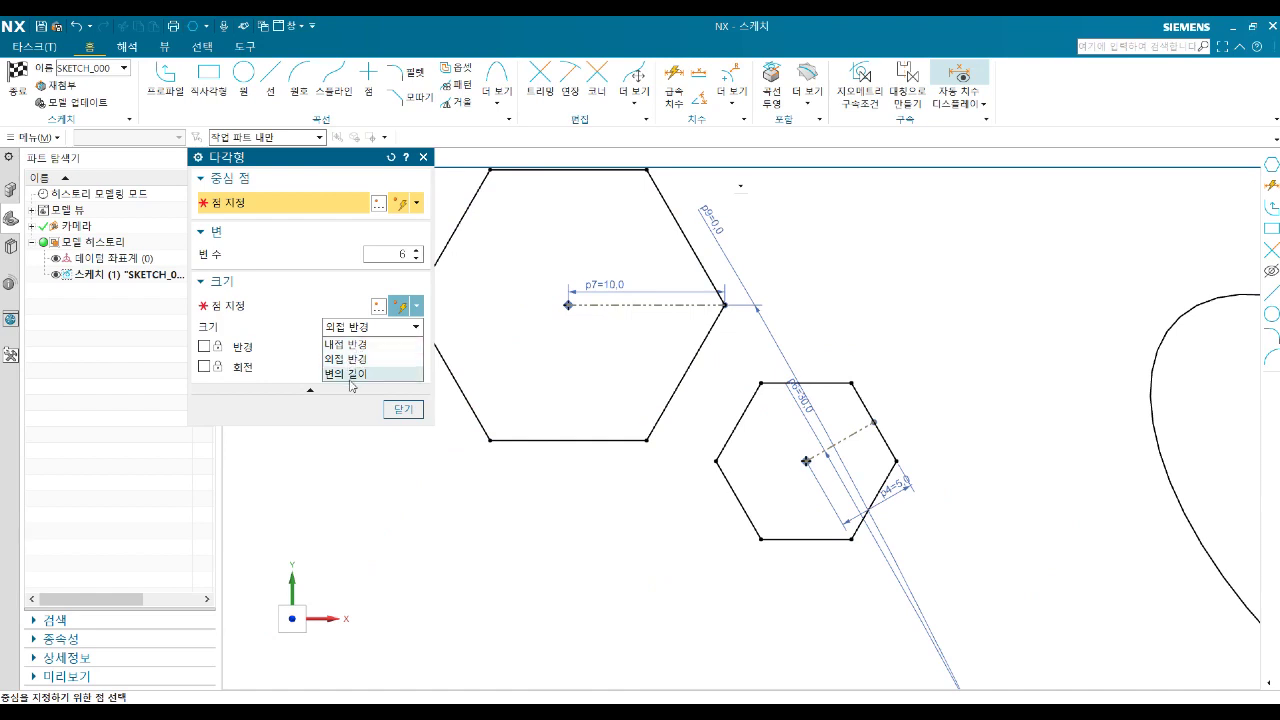
pyautogui.press('Escape')
pyautogui.press('Escape')
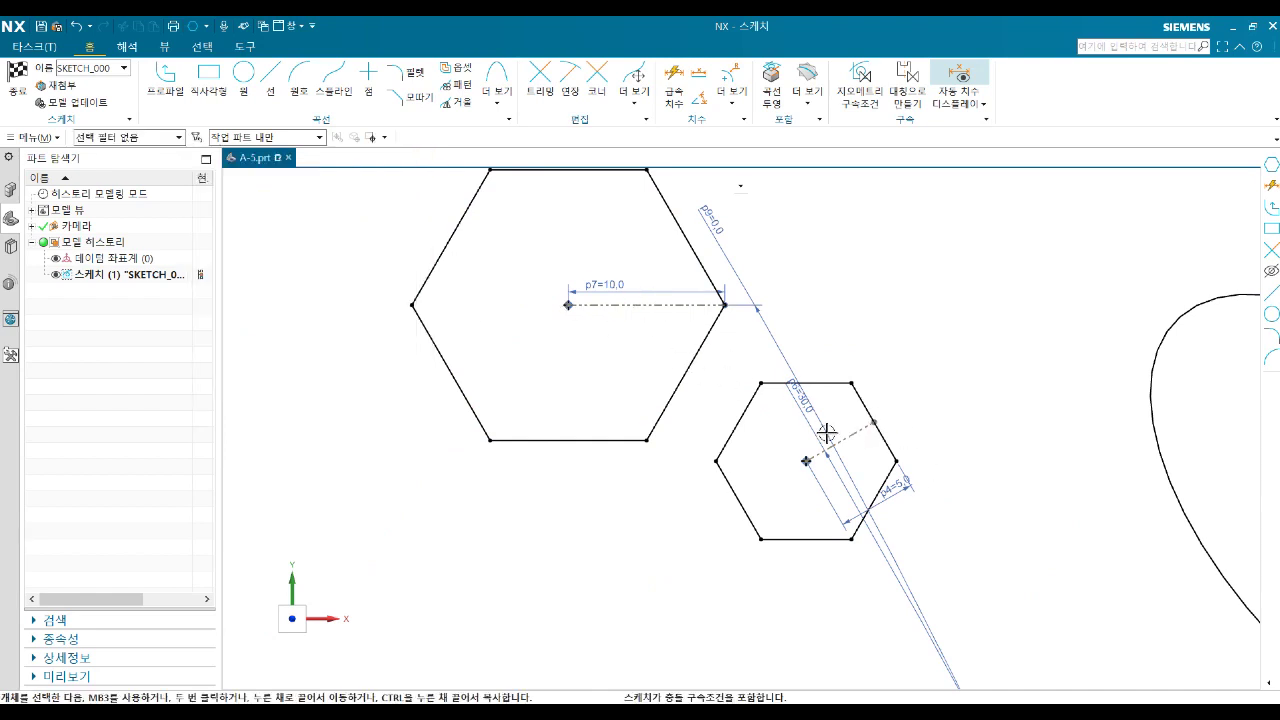
pyautogui.doubleClick(905, 490)
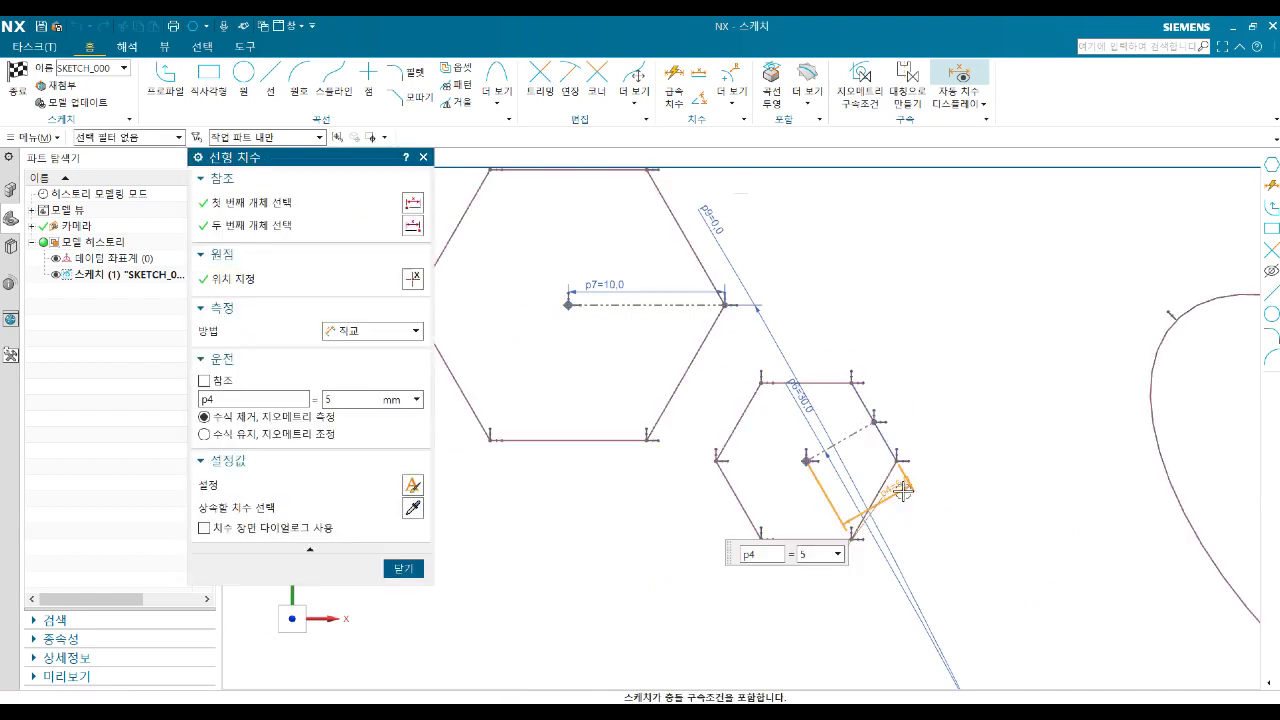
pyautogui.write('10')
pyautogui.press('Return')
pyautogui.press('Escape')
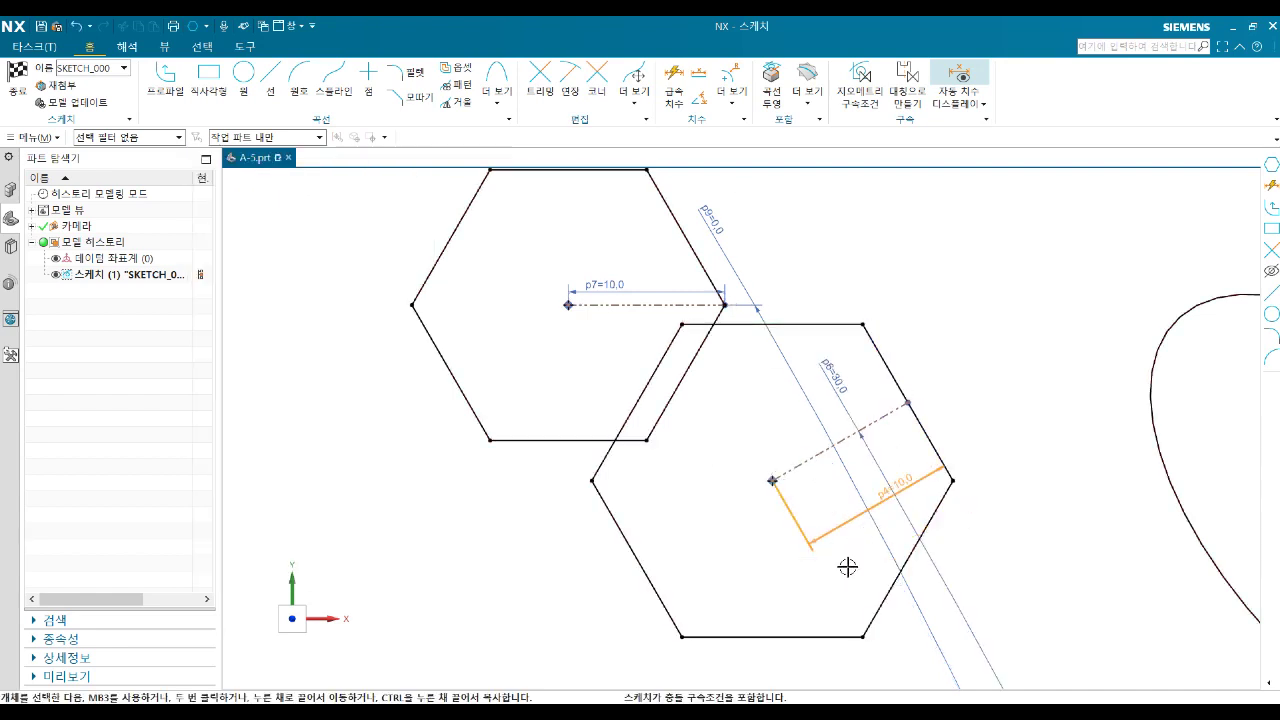
# Set angle dimension p6 to 0, leaving p9 unchanged at 0, and zoom out.
pyautogui.doubleClick(889, 535)
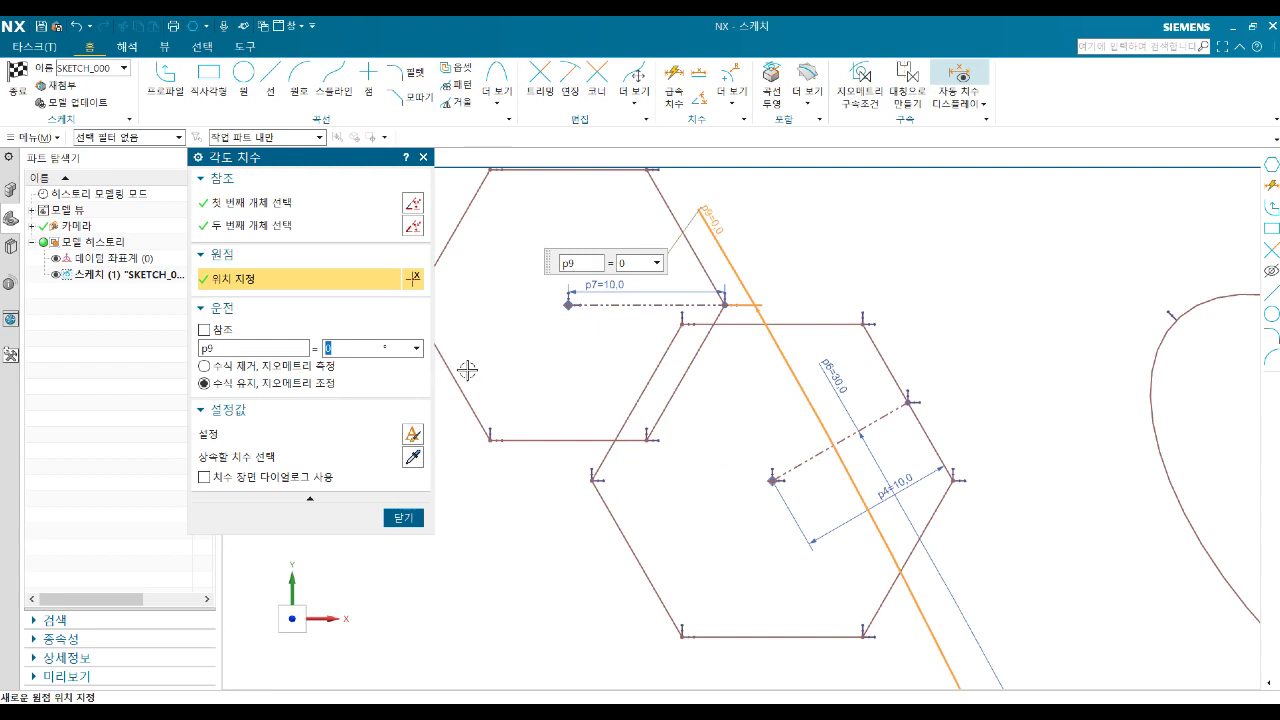
pyautogui.press('Escape')
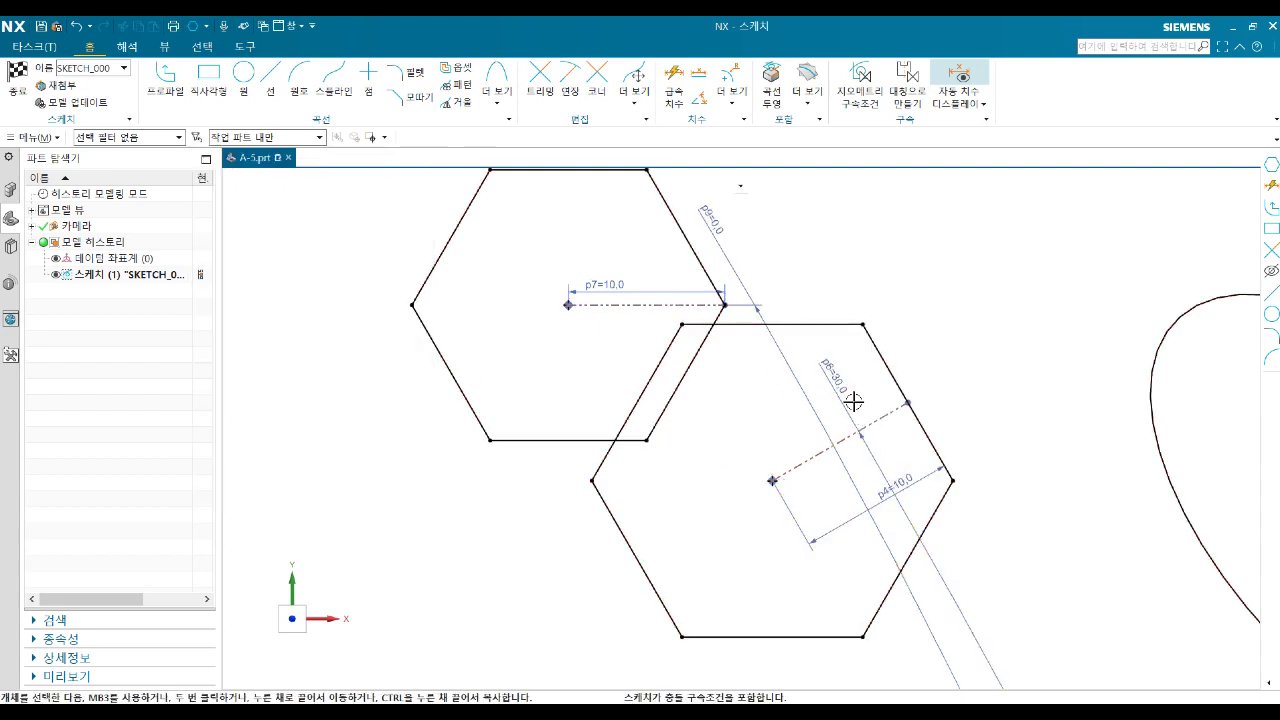
pyautogui.doubleClick(853, 401)
pyautogui.write('0')
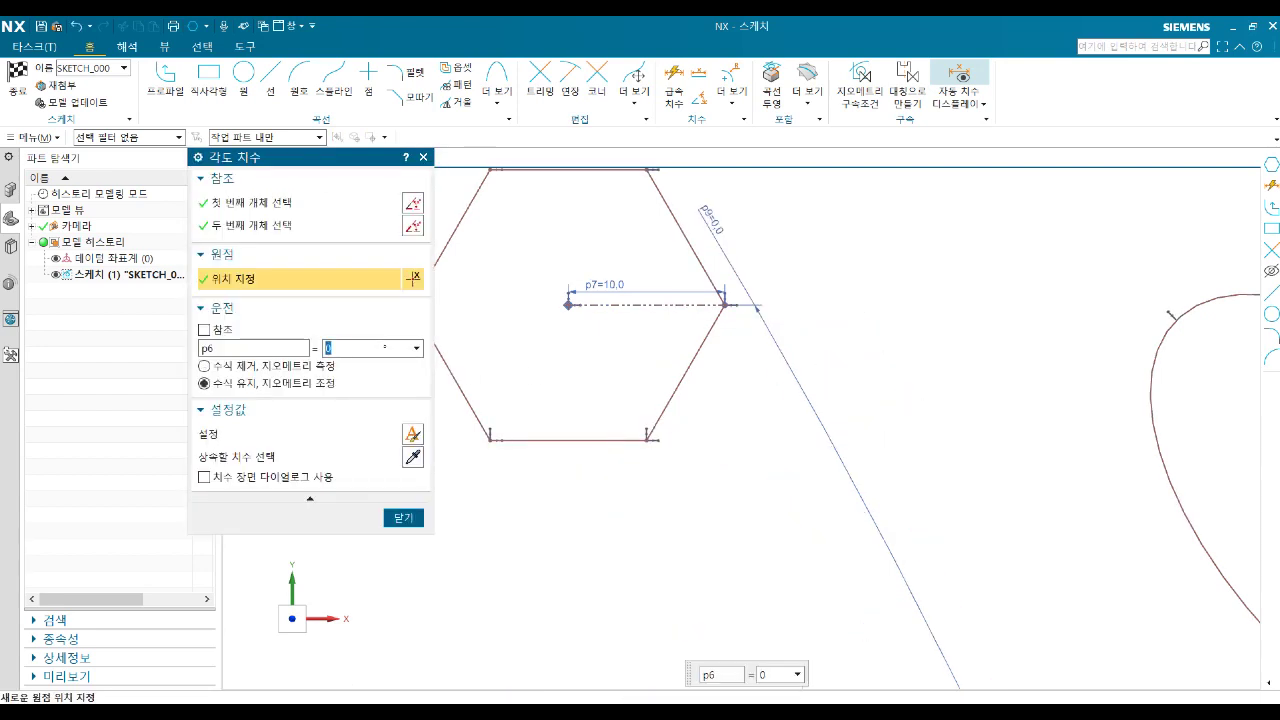
pyautogui.press('Return')
pyautogui.scroll(-3, 843, 408)
pyautogui.scroll(-2, 966, 443)
pyautogui.scroll(-2, 866, 331)
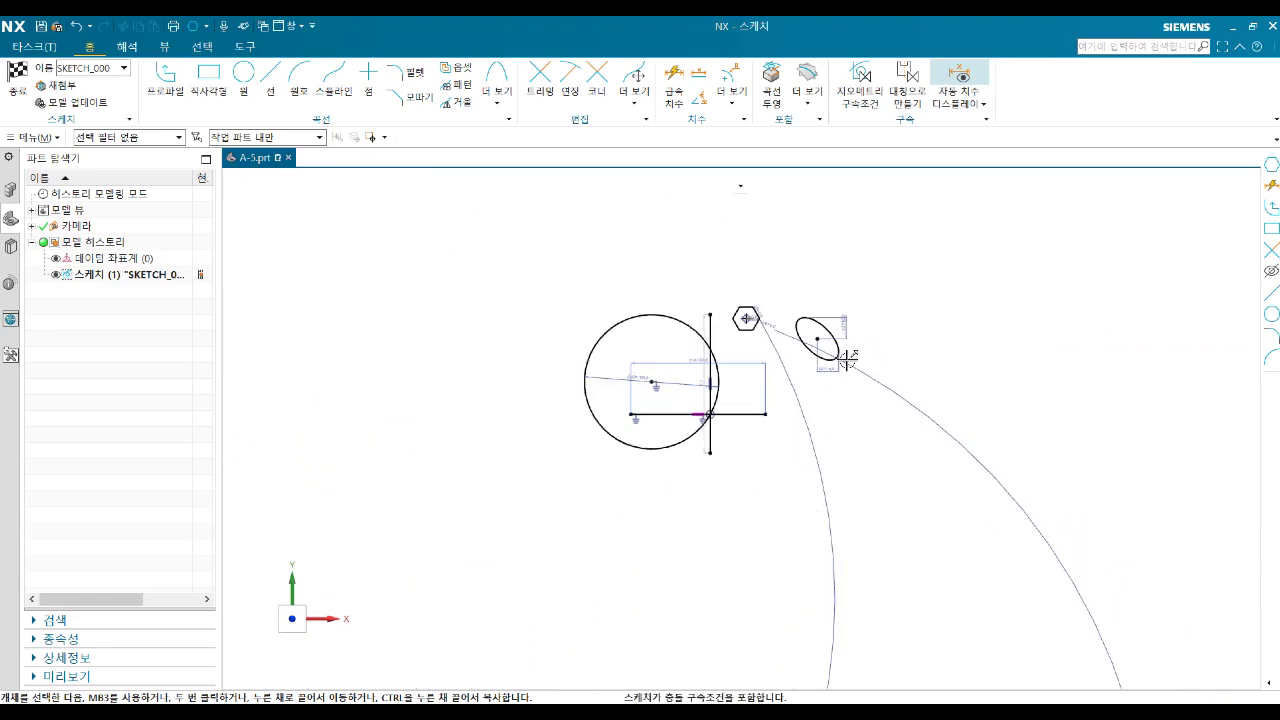
pyautogui.scroll(-3, 870, 420)
pyautogui.scroll(-2, 850, 435)
pyautogui.scroll(3, 800, 490)
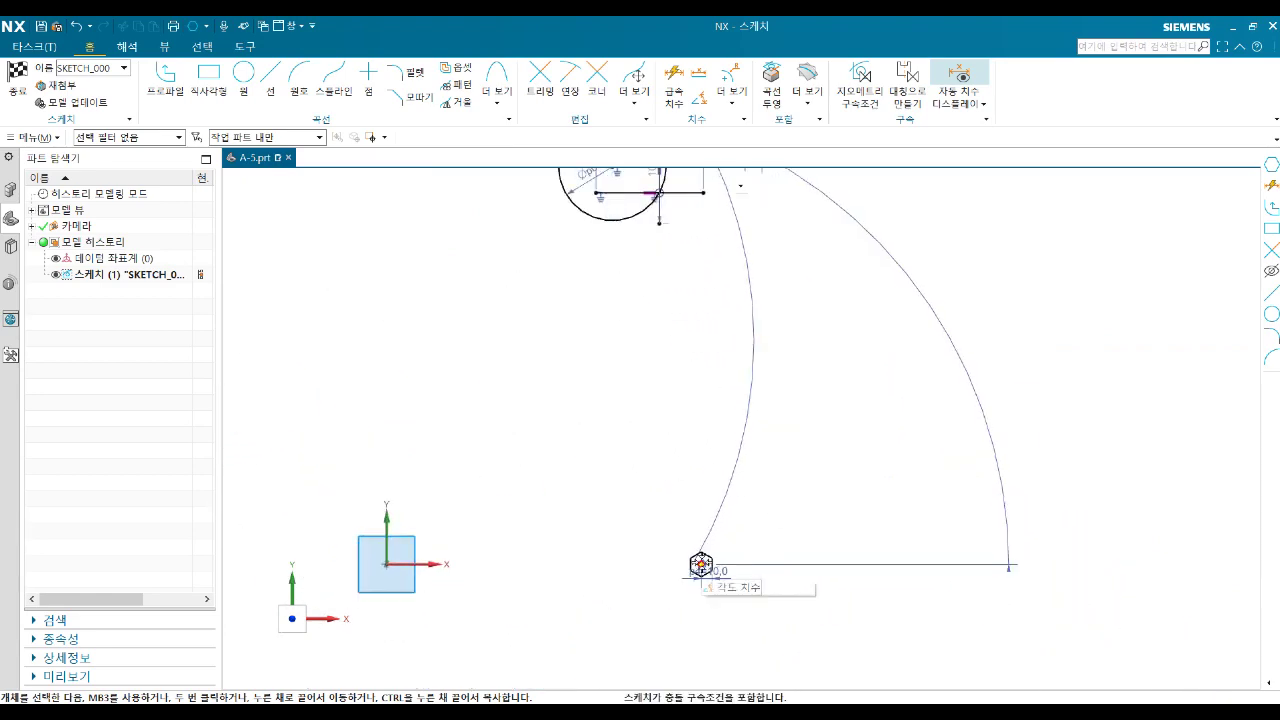
pyautogui.scroll(2, 794, 477)
pyautogui.scroll(2, 713, 470)
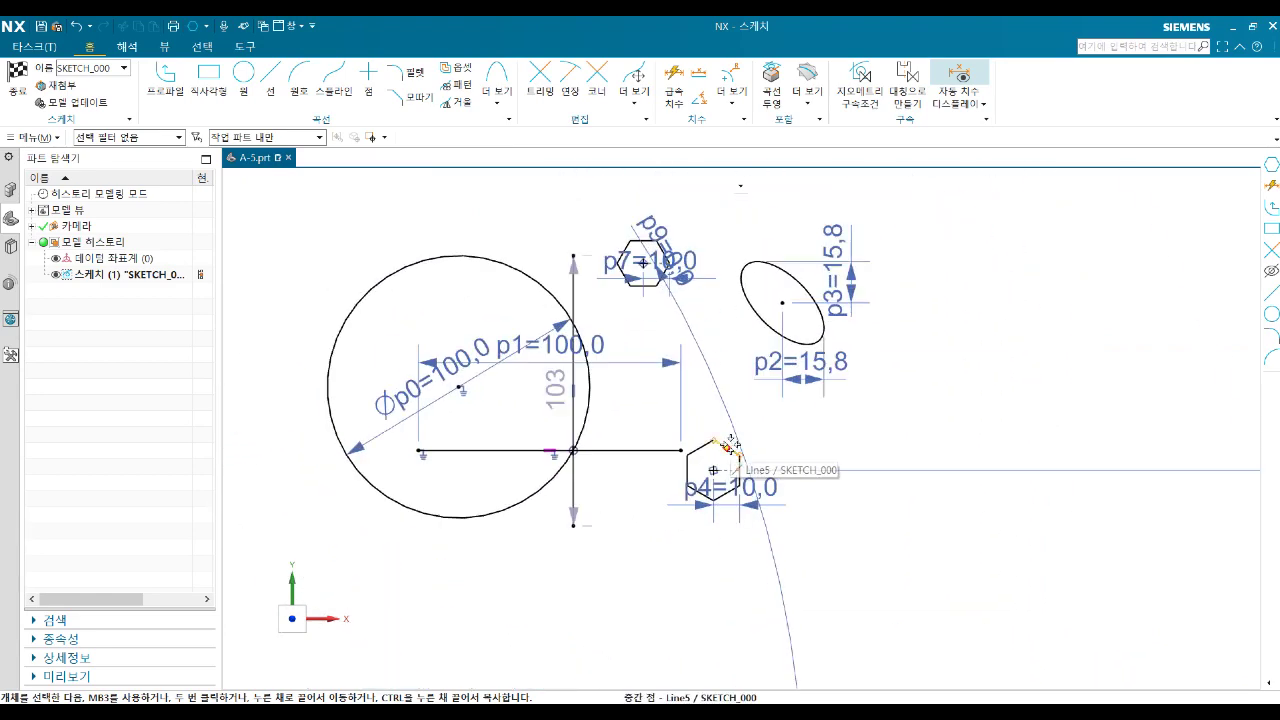
# Move the lower hexagon up beside the ellipse.
pyautogui.moveTo(713, 470); pyautogui.dragTo(712, 228)
pyautogui.scroll(2, 667, 245)
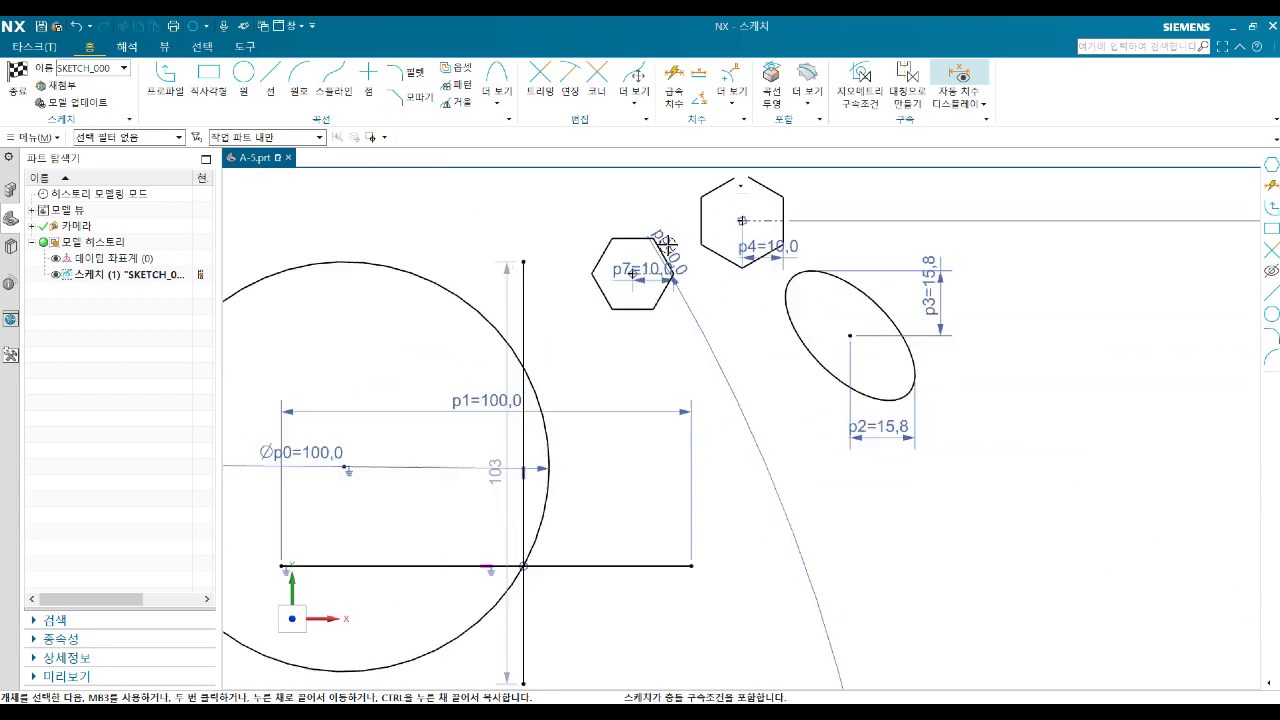
pyautogui.scroll(3, 667, 245)
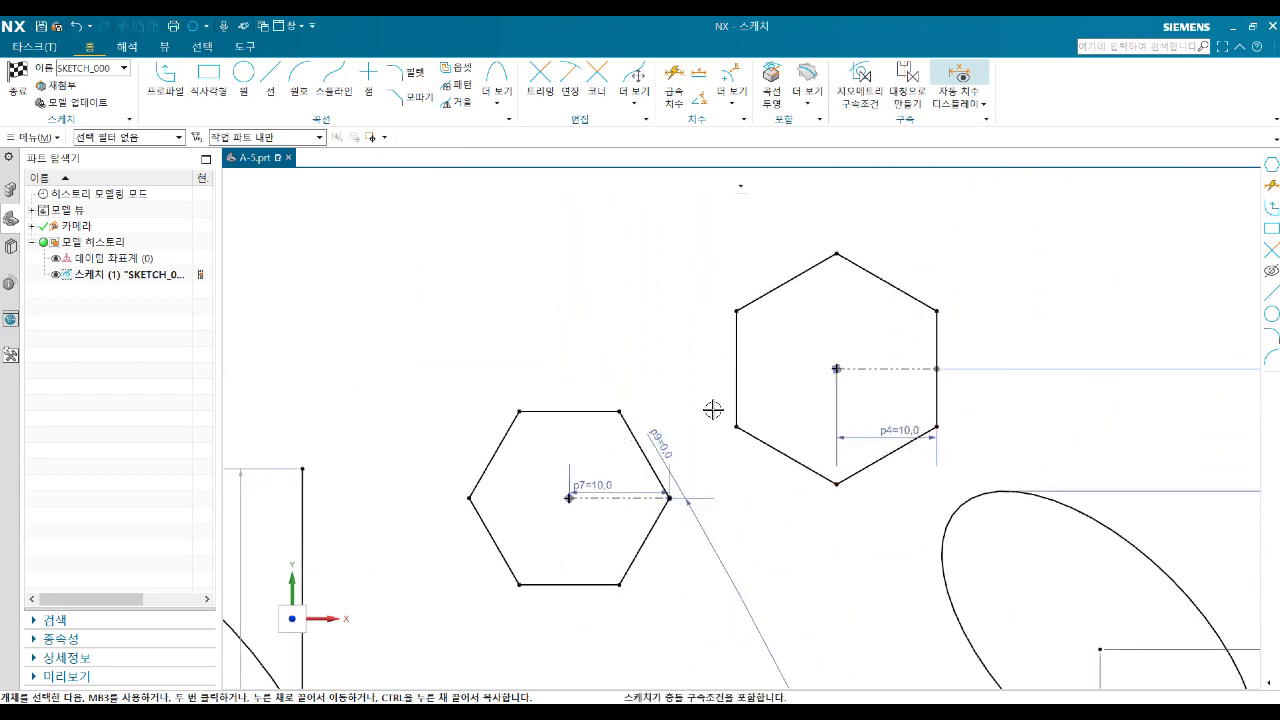
# Add a third hexagon sized by a 20 mm side length at 0° rotation above the others.
pyautogui.click(496, 84)
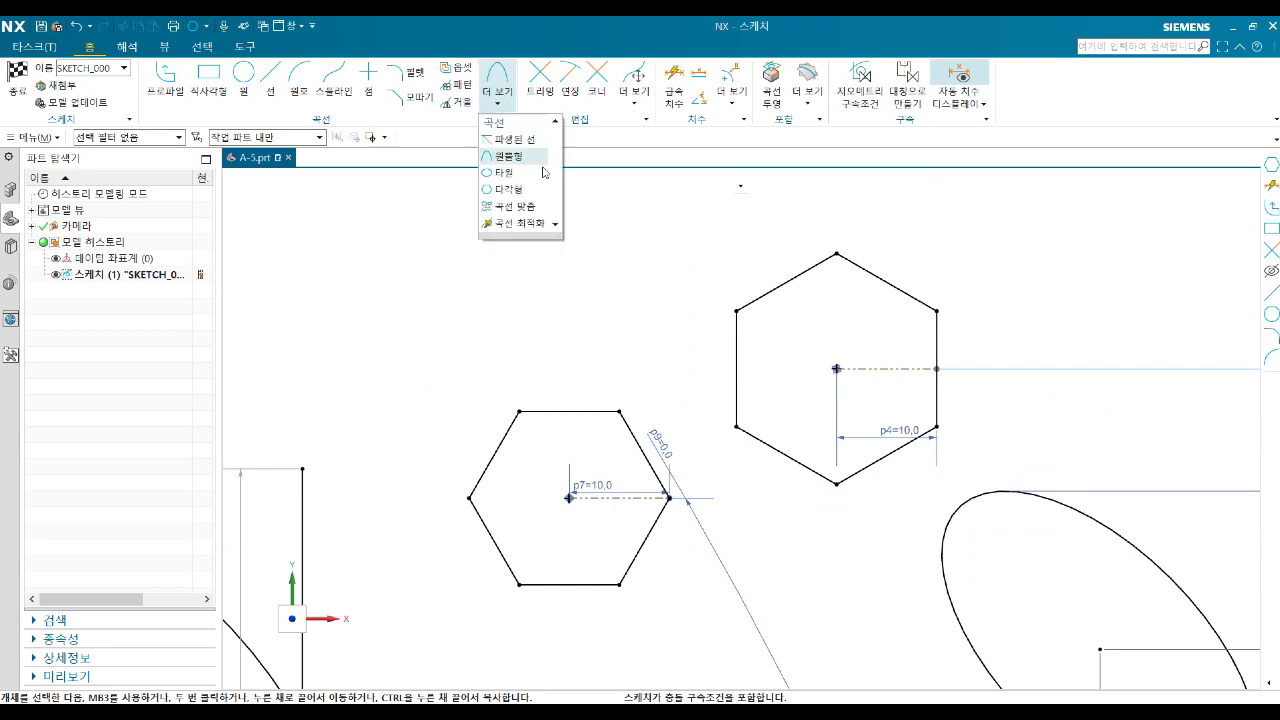
pyautogui.click(515, 189)
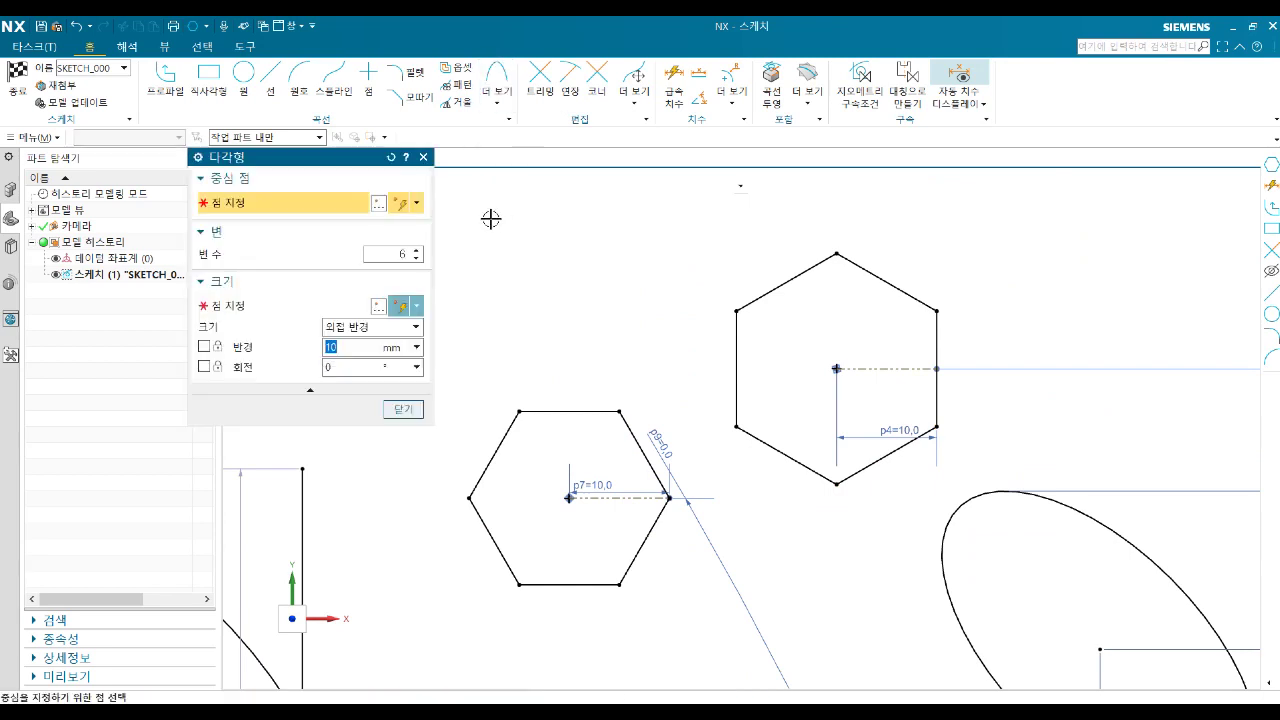
pyautogui.click(352, 327)
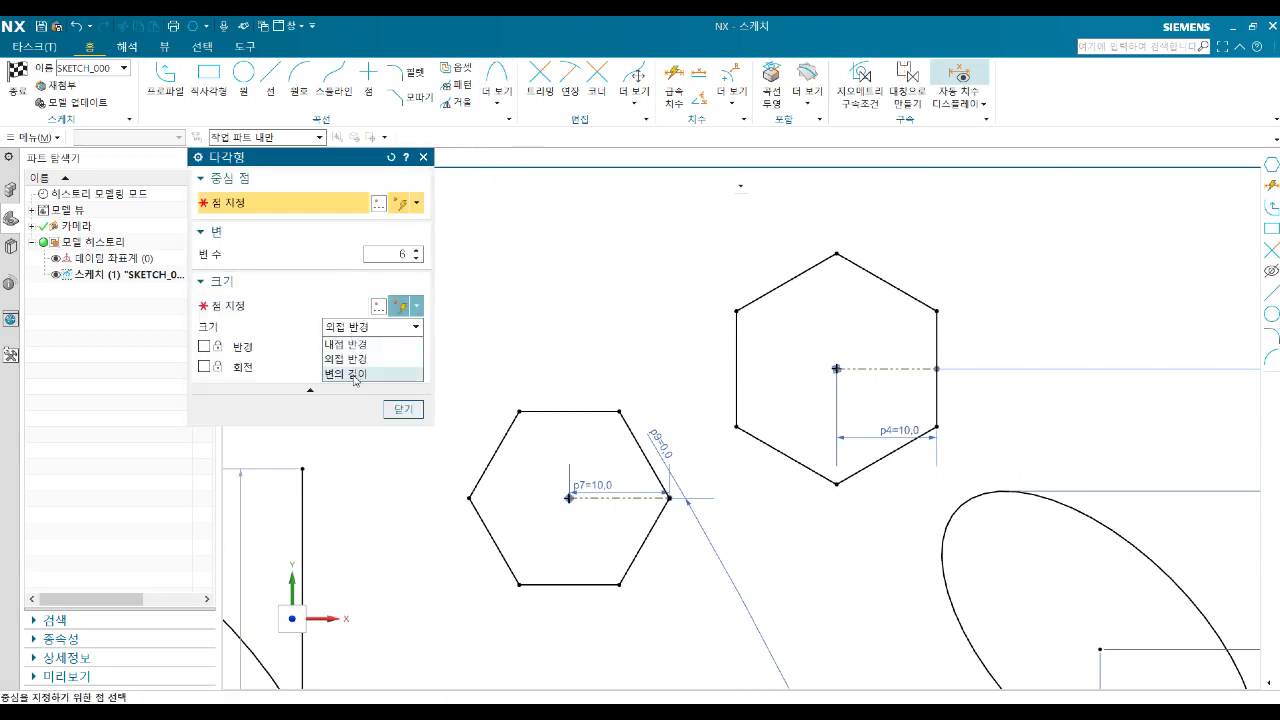
pyautogui.click(357, 375)
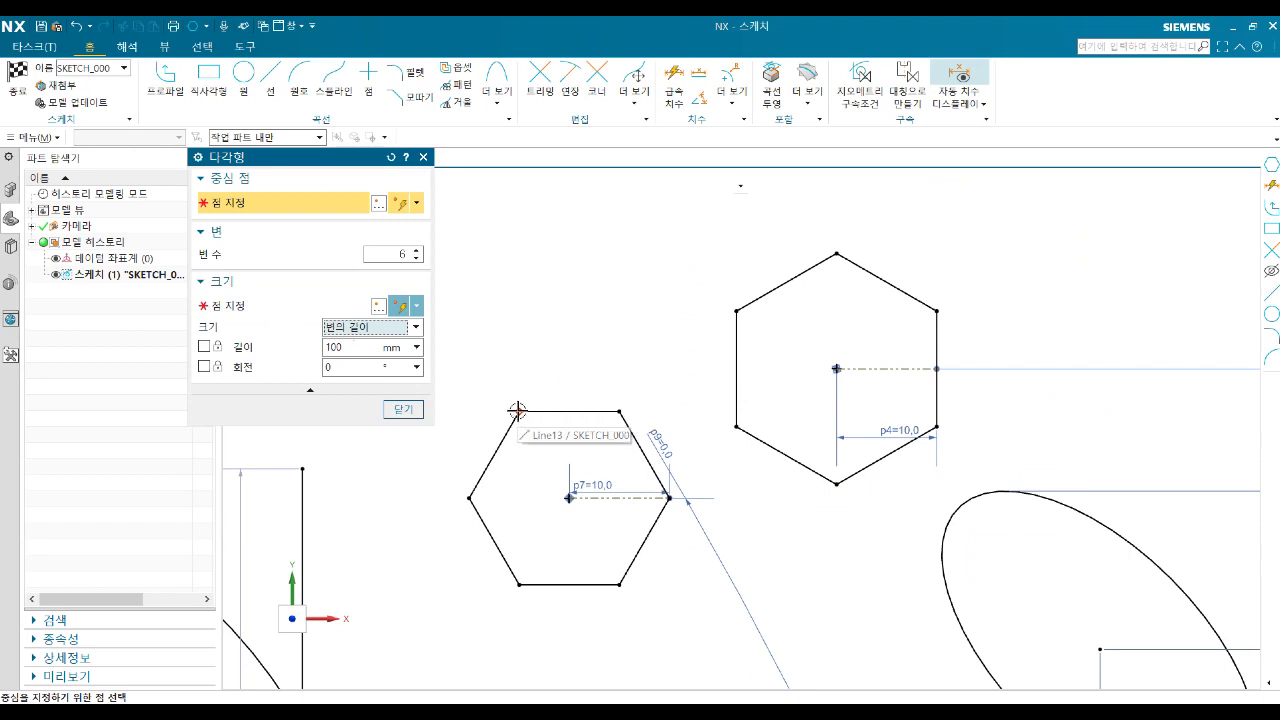
pyautogui.doubleClick(353, 350)
pyautogui.write('20')
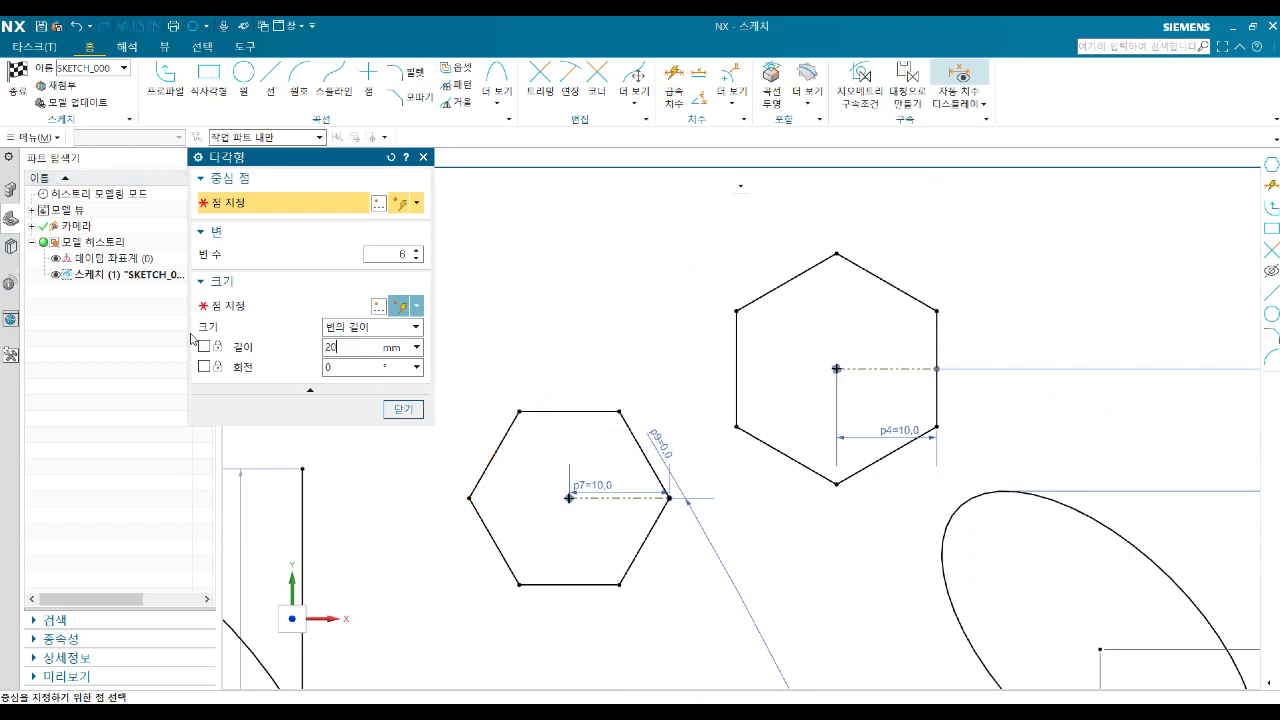
pyautogui.click(204, 366)
pyautogui.scroll(-3, 600, 300)
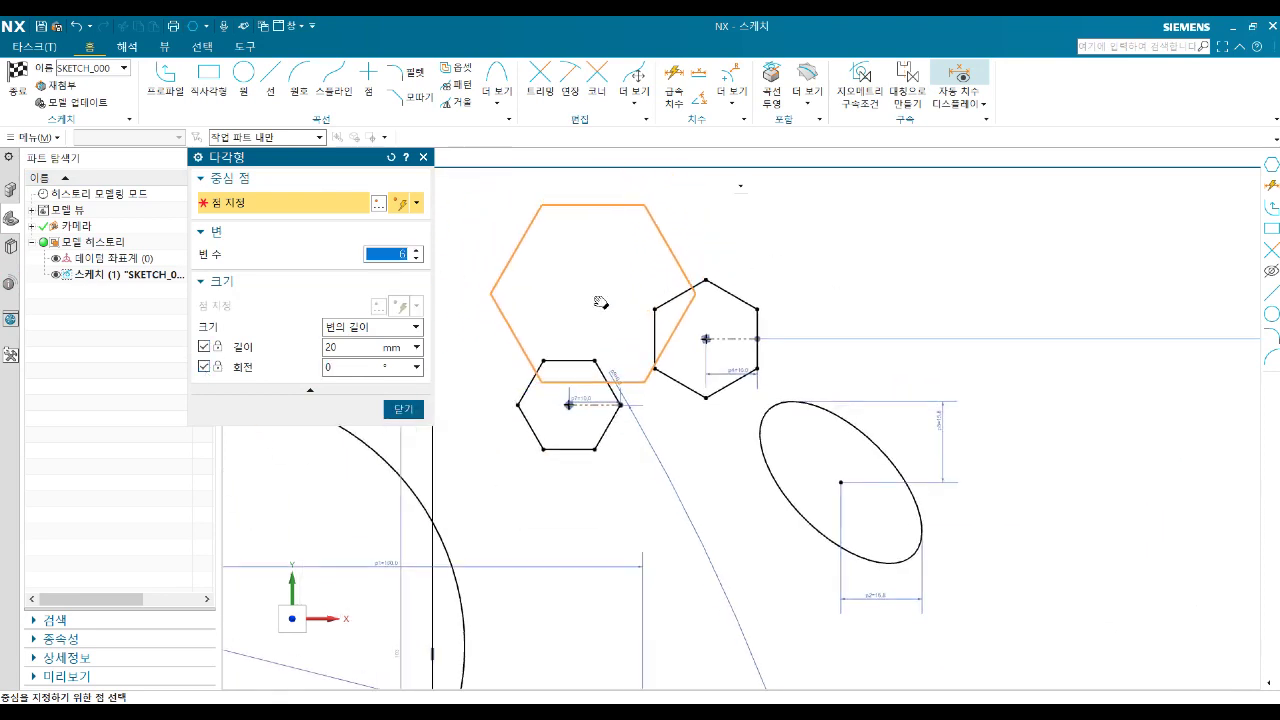
pyautogui.click(568, 300)
pyautogui.press('Escape')
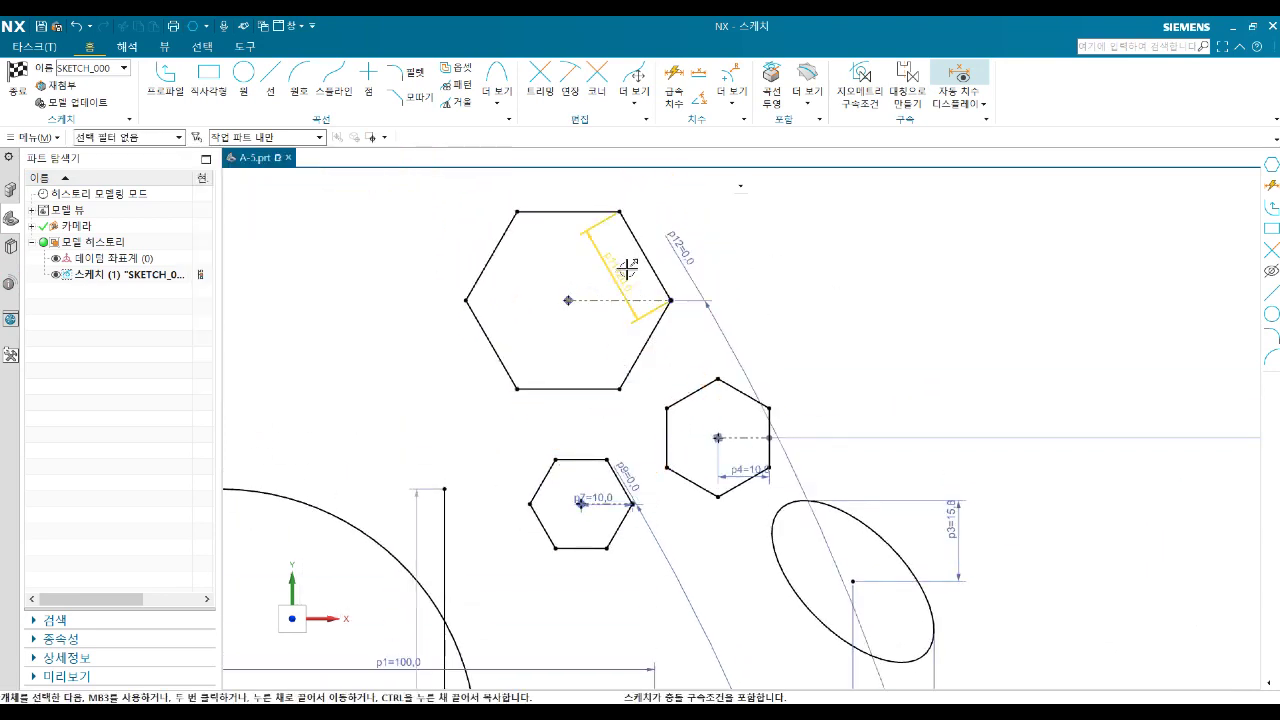
# Change the top hexagon's side dimension p11 to 10, then zoom out to view the whole sketch.
pyautogui.doubleClick(621, 273)
pyautogui.write('1')
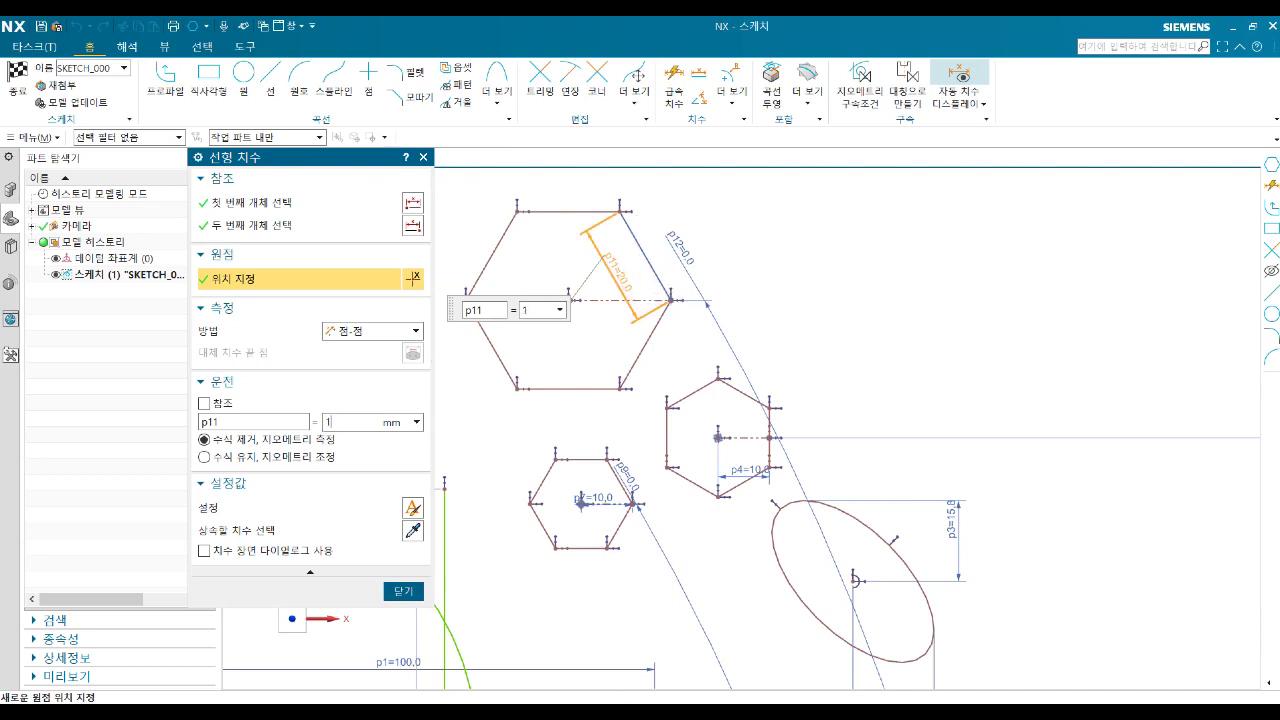
pyautogui.write('0')
pyautogui.press('Return')
pyautogui.scroll(2, 466, 366)
pyautogui.scroll(4, 693, 286)
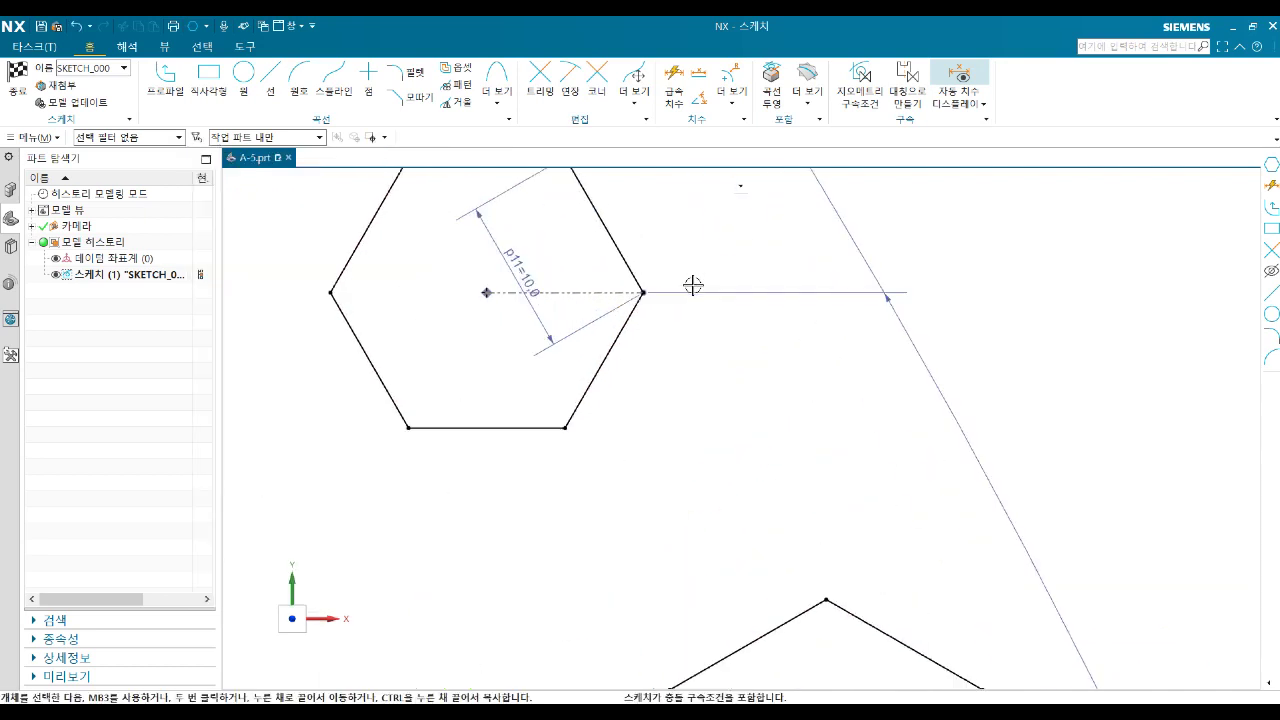
pyautogui.scroll(-3, 693, 286)
pyautogui.scroll(-1, 691, 380)
pyautogui.scroll(-1, 648, 323)
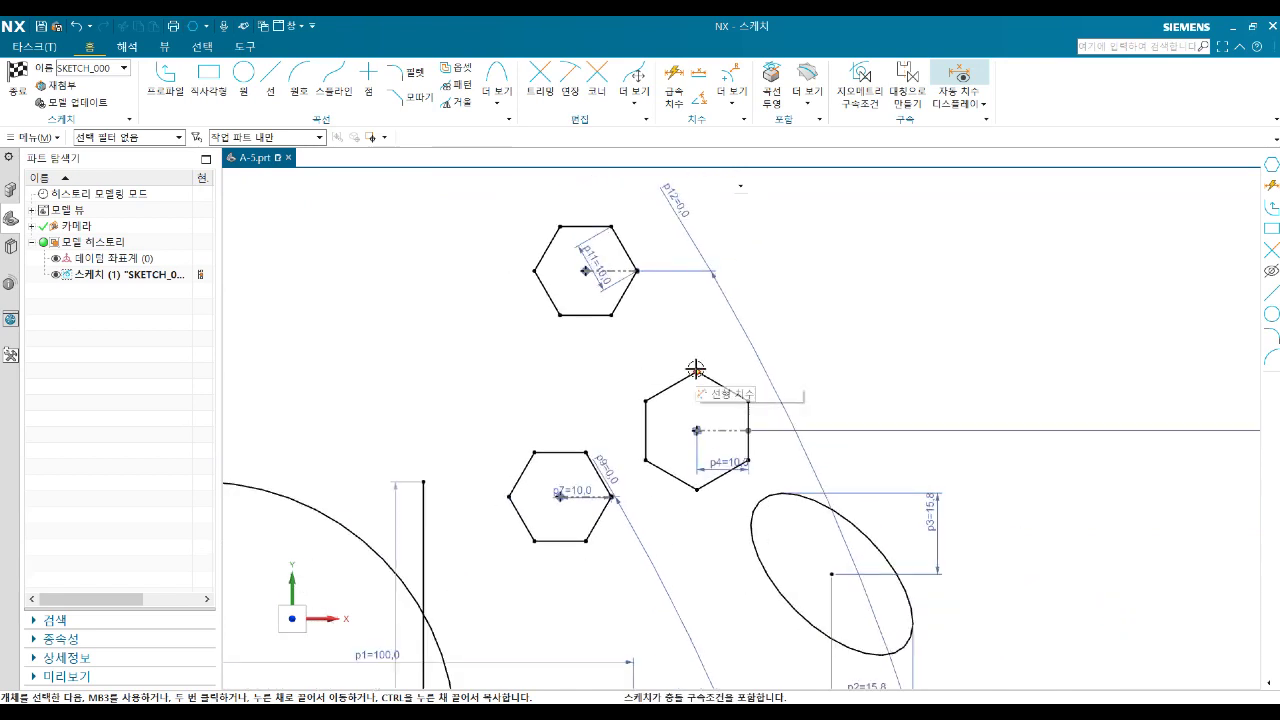
pyautogui.scroll(-2, 695, 369)
pyautogui.scroll(-1, 694, 346)
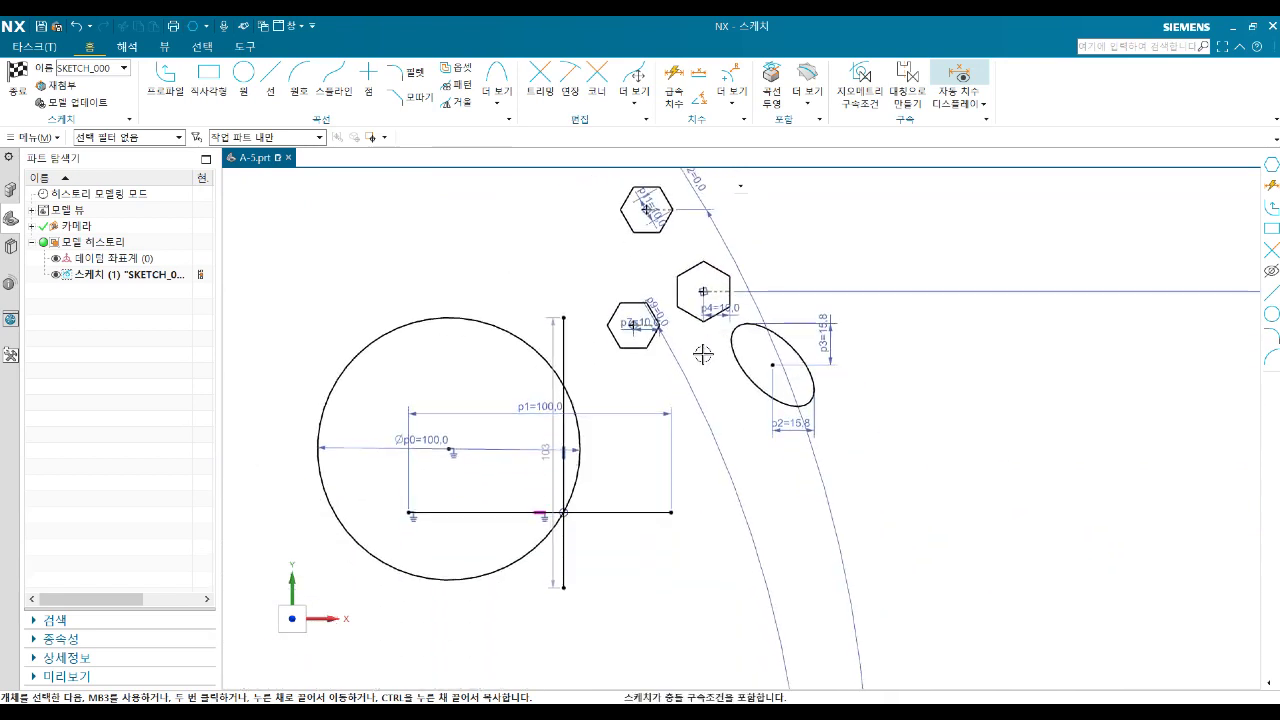